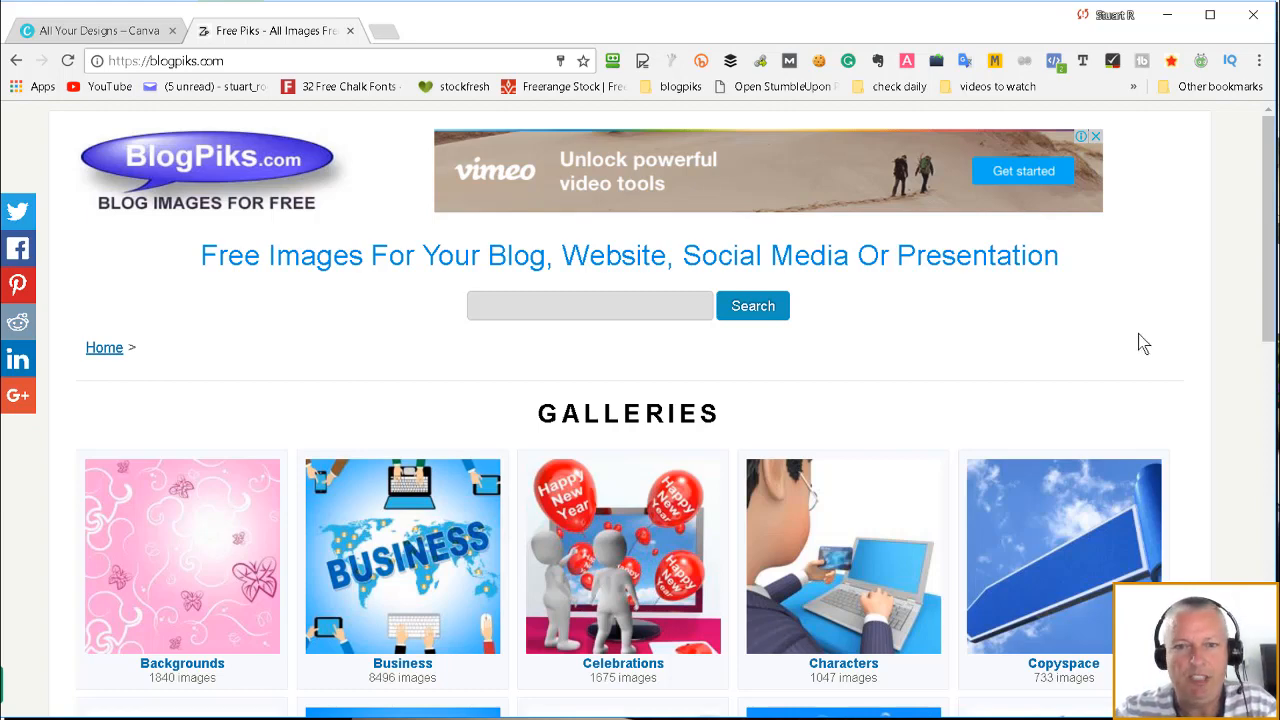
# Open the Copyspace gallery from the BlogPiks home page and look over its image subcategories
pyautogui.scroll(-1, 1153, 337)
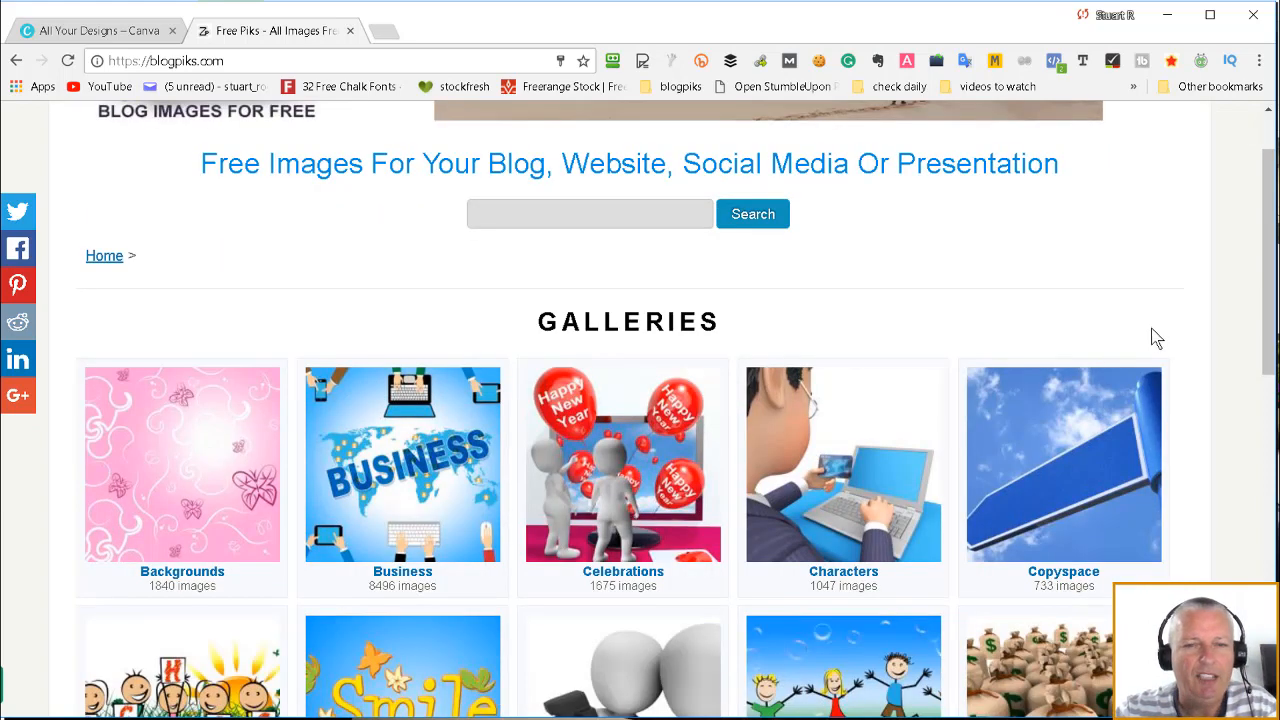
pyautogui.scroll(1, 1180, 337)
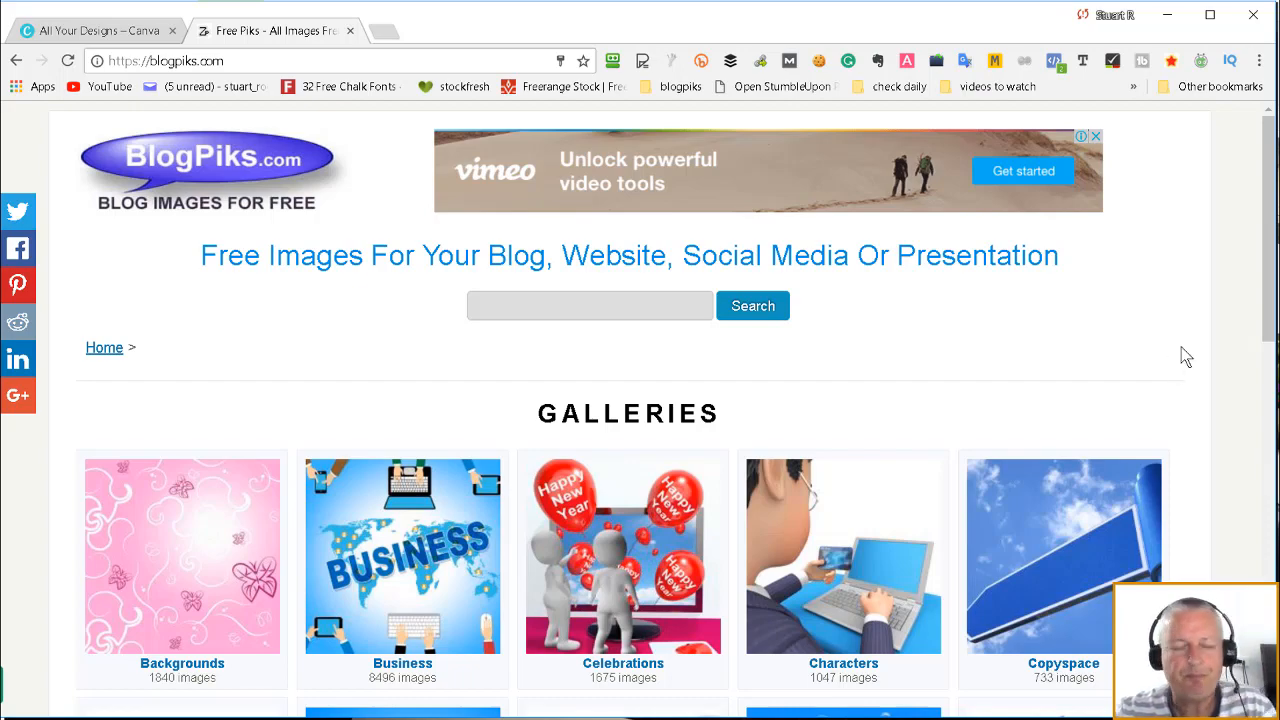
pyautogui.scroll(-2, 1200, 340)
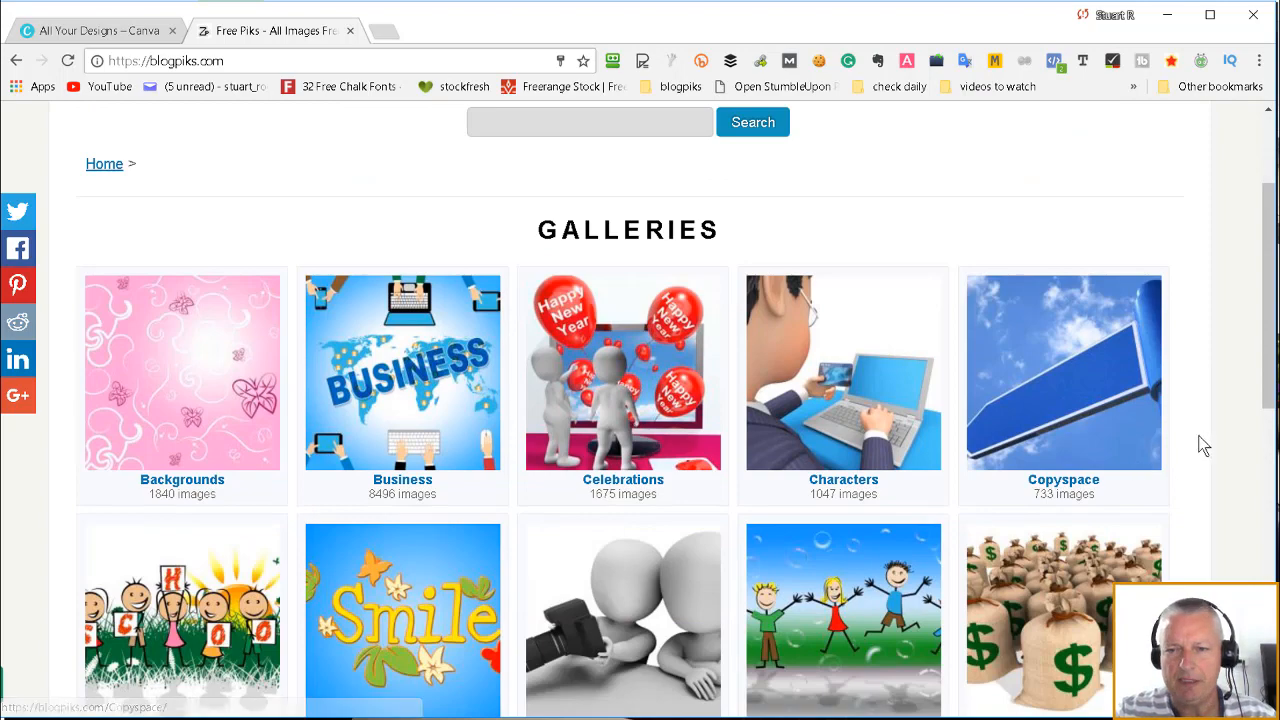
pyautogui.scroll(1, 1203, 443)
pyautogui.scroll(-1, 1223, 449)
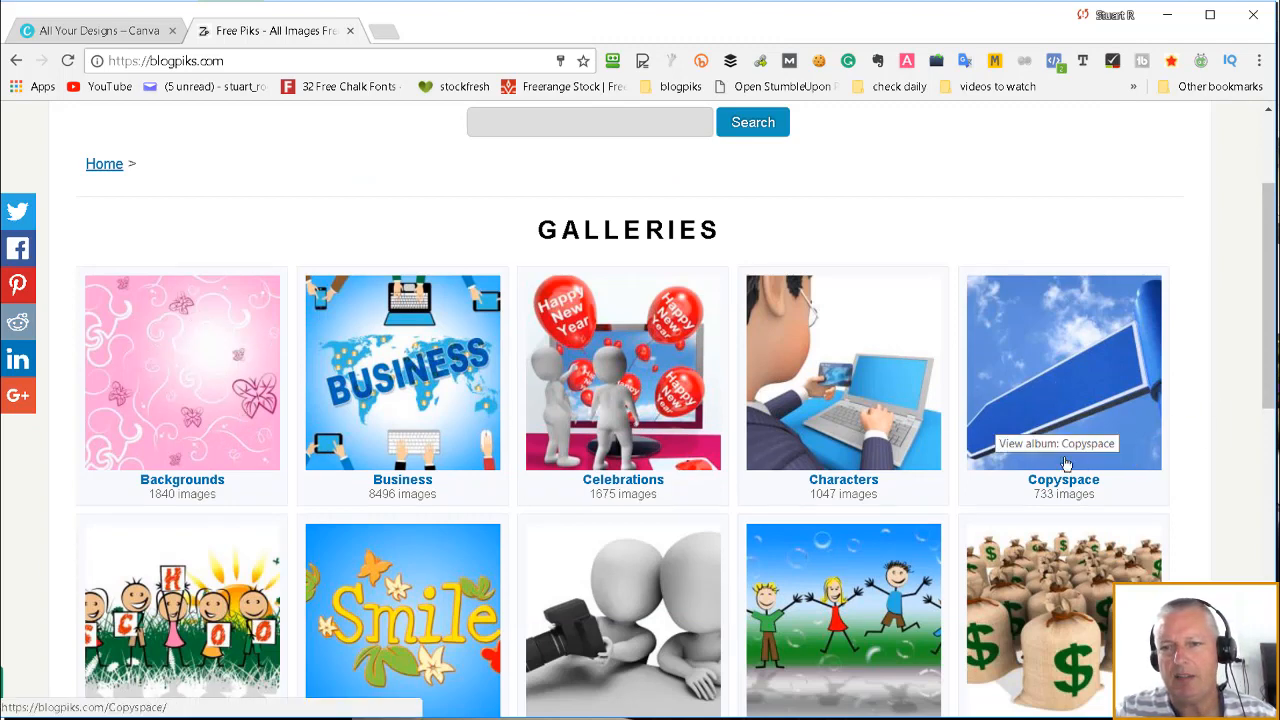
pyautogui.scroll(1, 1197, 449)
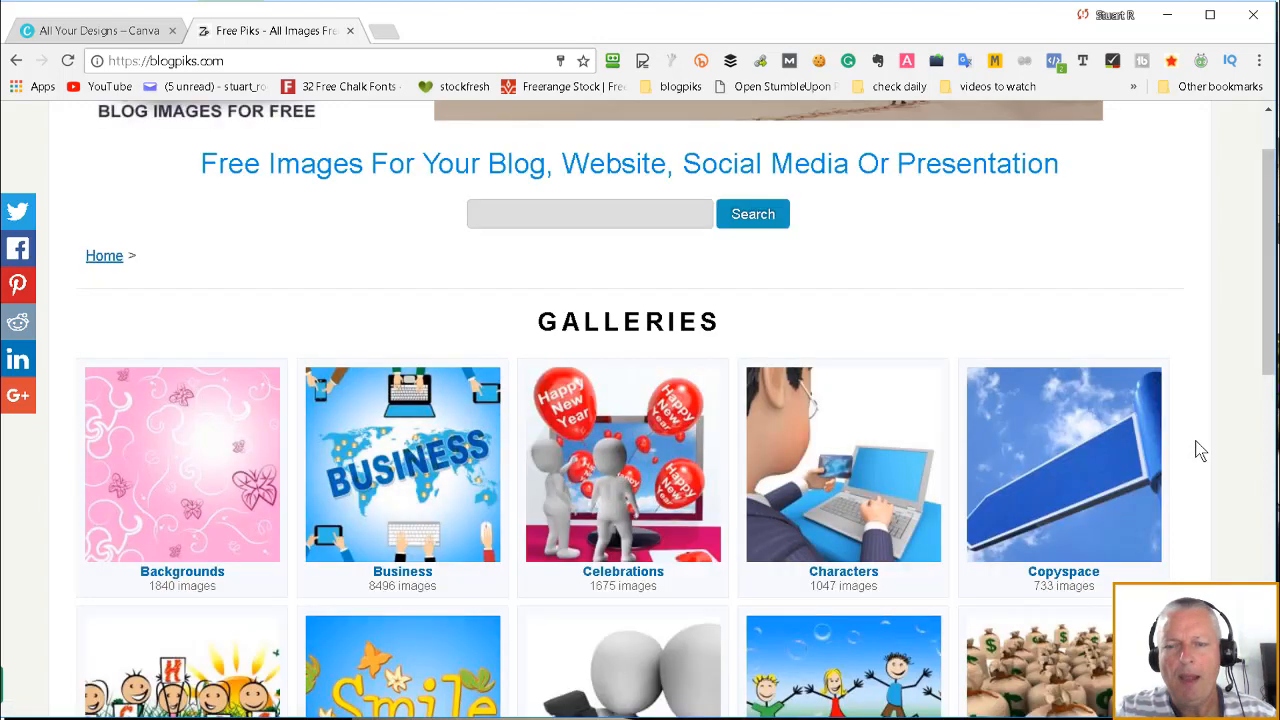
pyautogui.click(1054, 506)
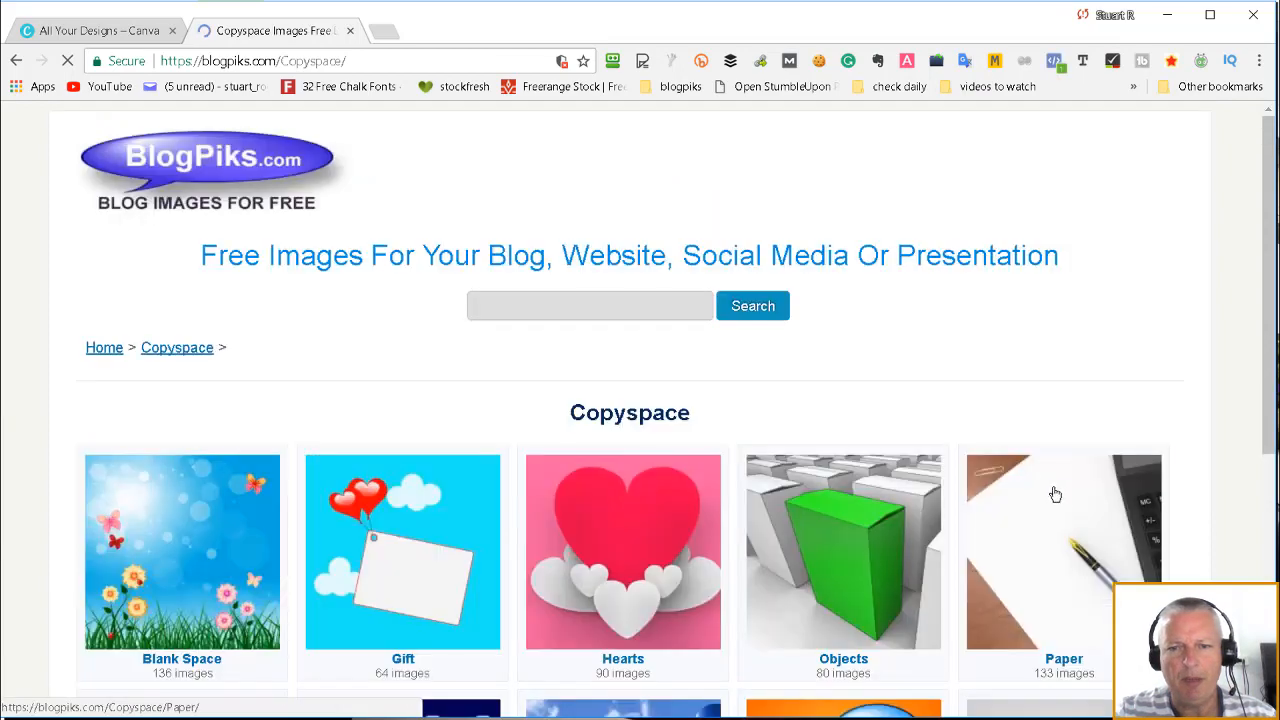
pyautogui.scroll(-3, 1131, 329)
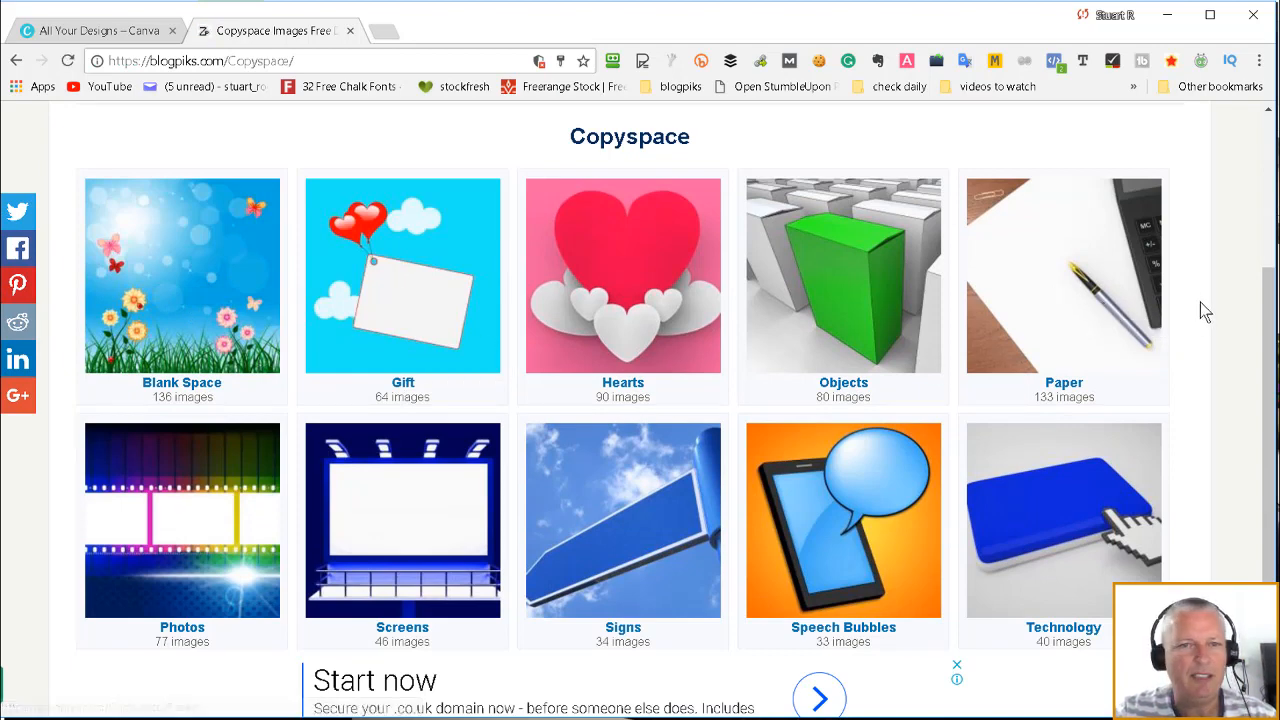
# Search the BlogPiks image library for "copyspace"
pyautogui.scroll(3, 1203, 310)
pyautogui.click(508, 309)
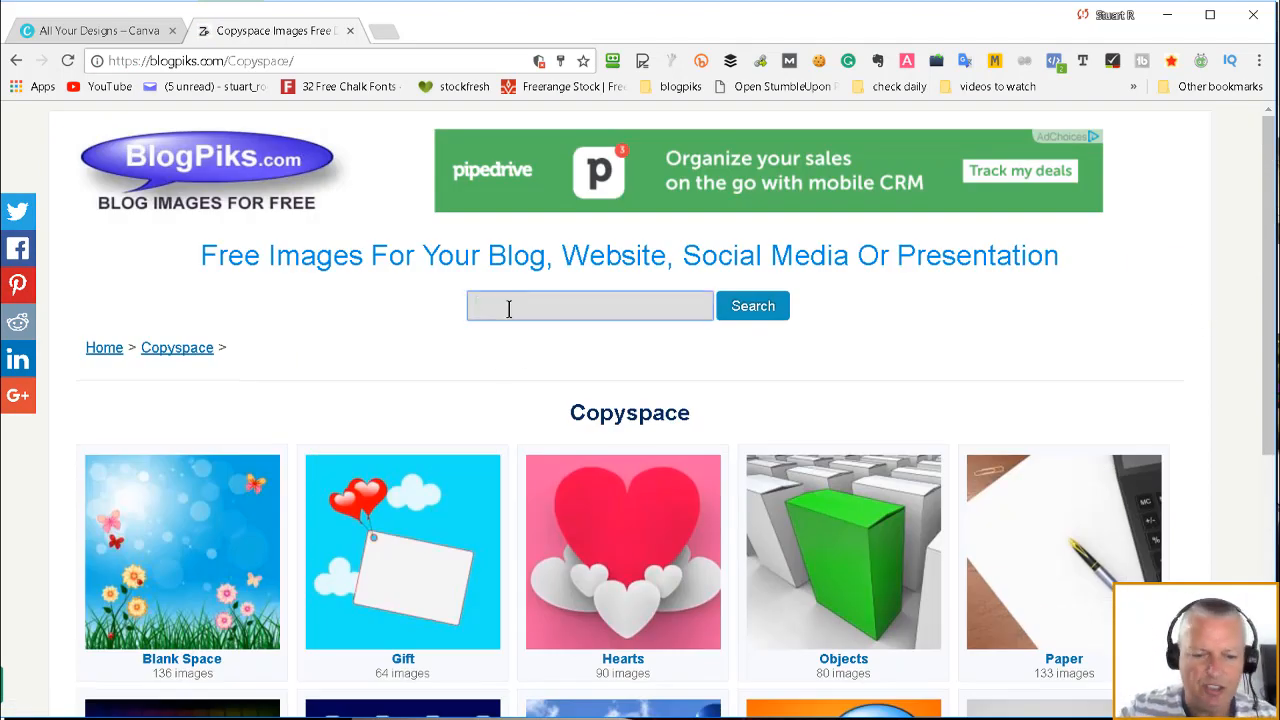
pyautogui.write('copyspace')
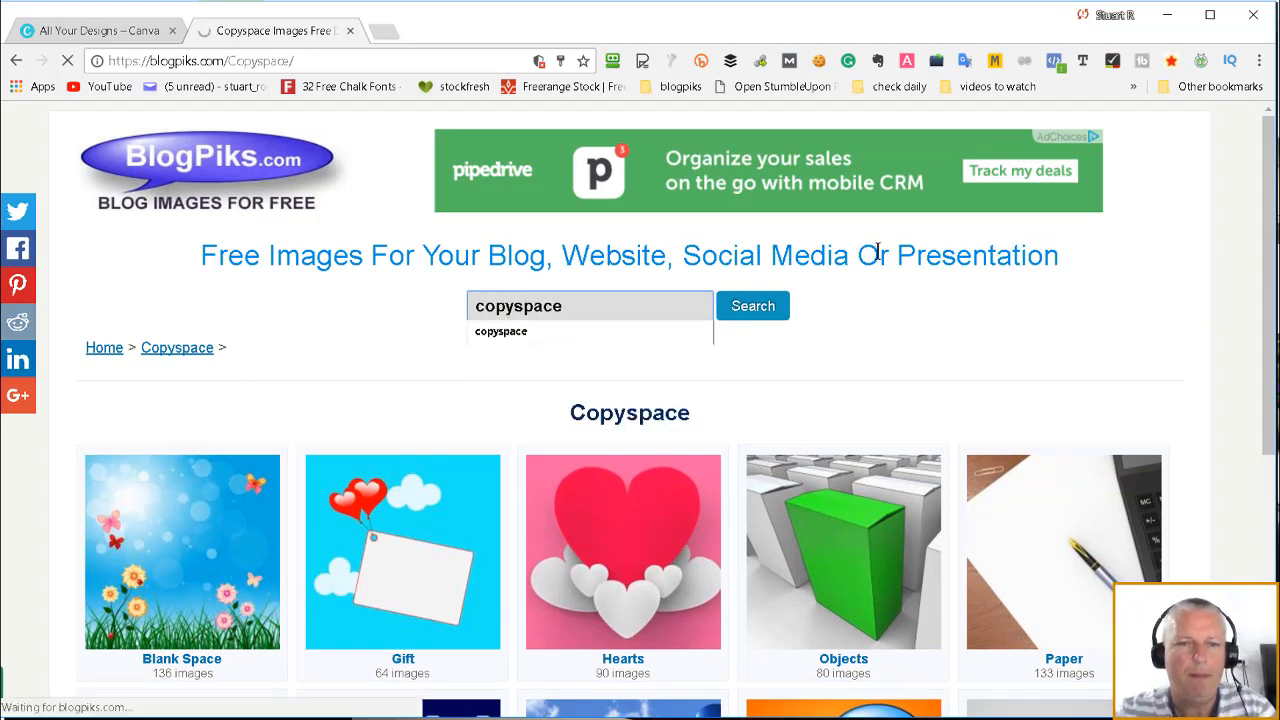
pyautogui.press('Return')
# Look through the first page of copyspace results for images with blank areas suitable for text
pyautogui.scroll(-1, 785, 410)
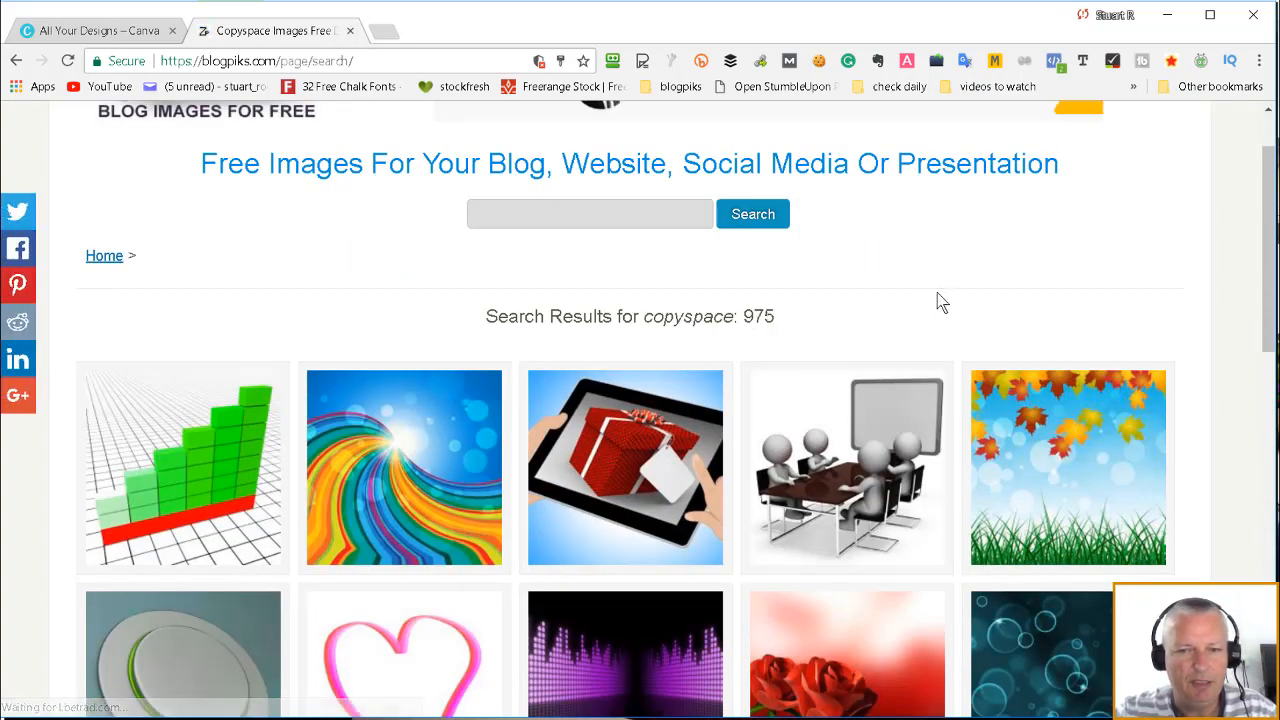
pyautogui.scroll(-6, 940, 302)
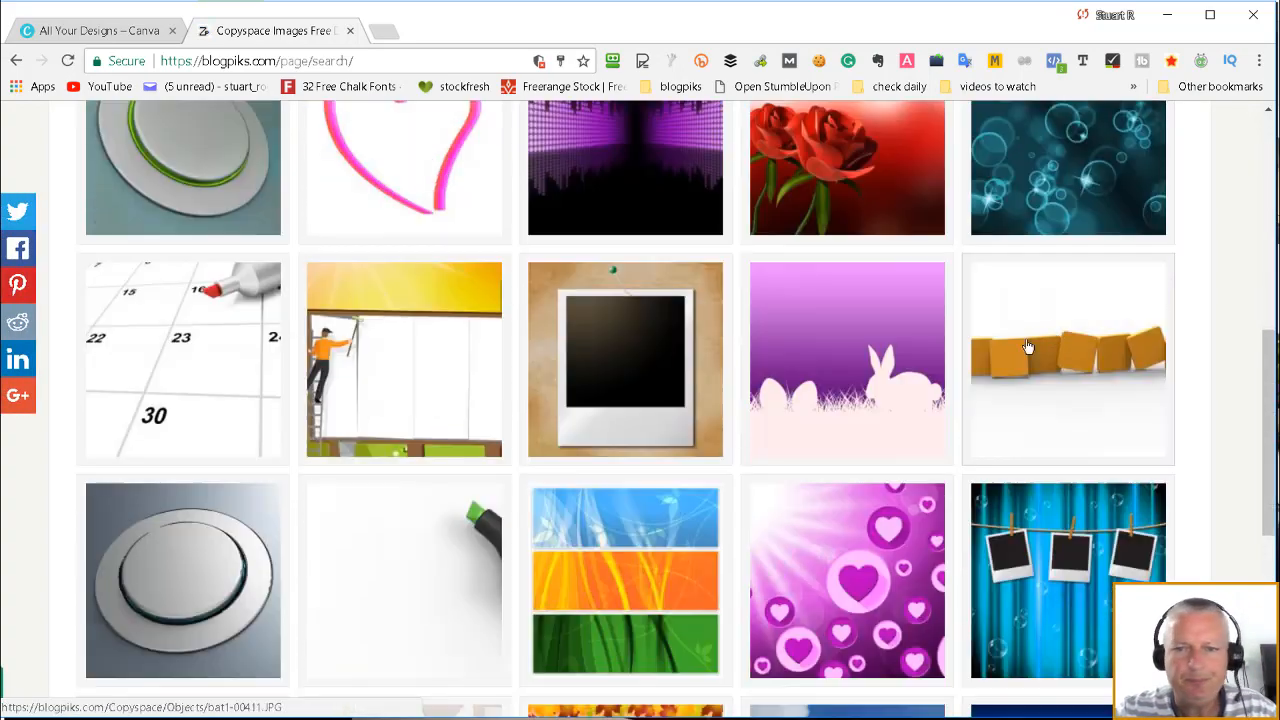
pyautogui.scroll(-1, 840, 310)
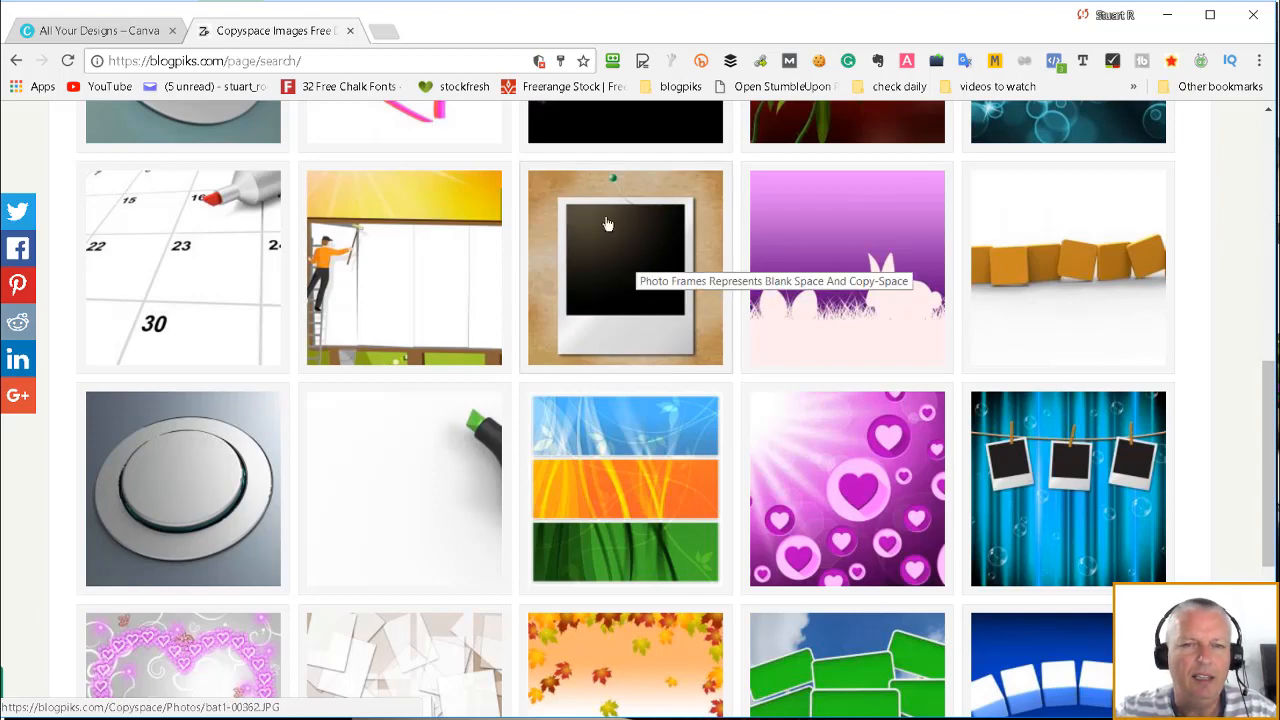
pyautogui.scroll(-3, 1100, 345)
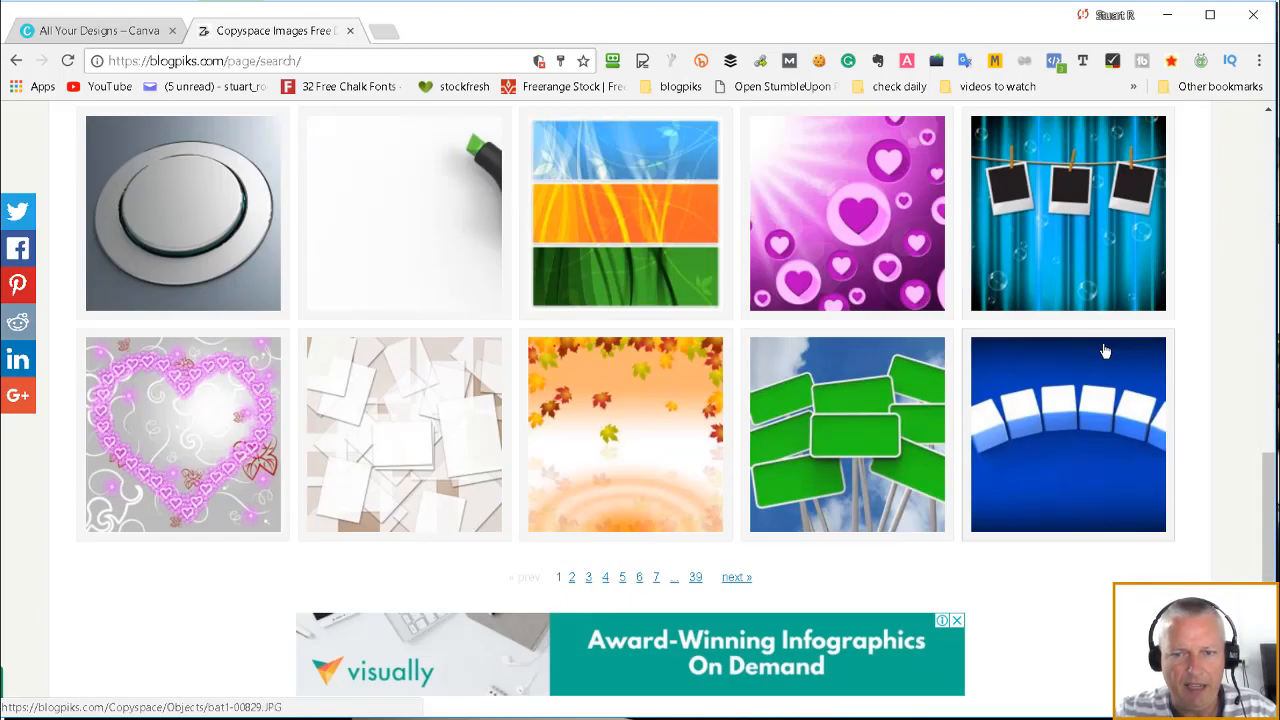
pyautogui.scroll(-1, 1108, 351)
# Open page 2 of the copyspace results and examine its images for blank signs, frames and notes
pyautogui.click(572, 487)
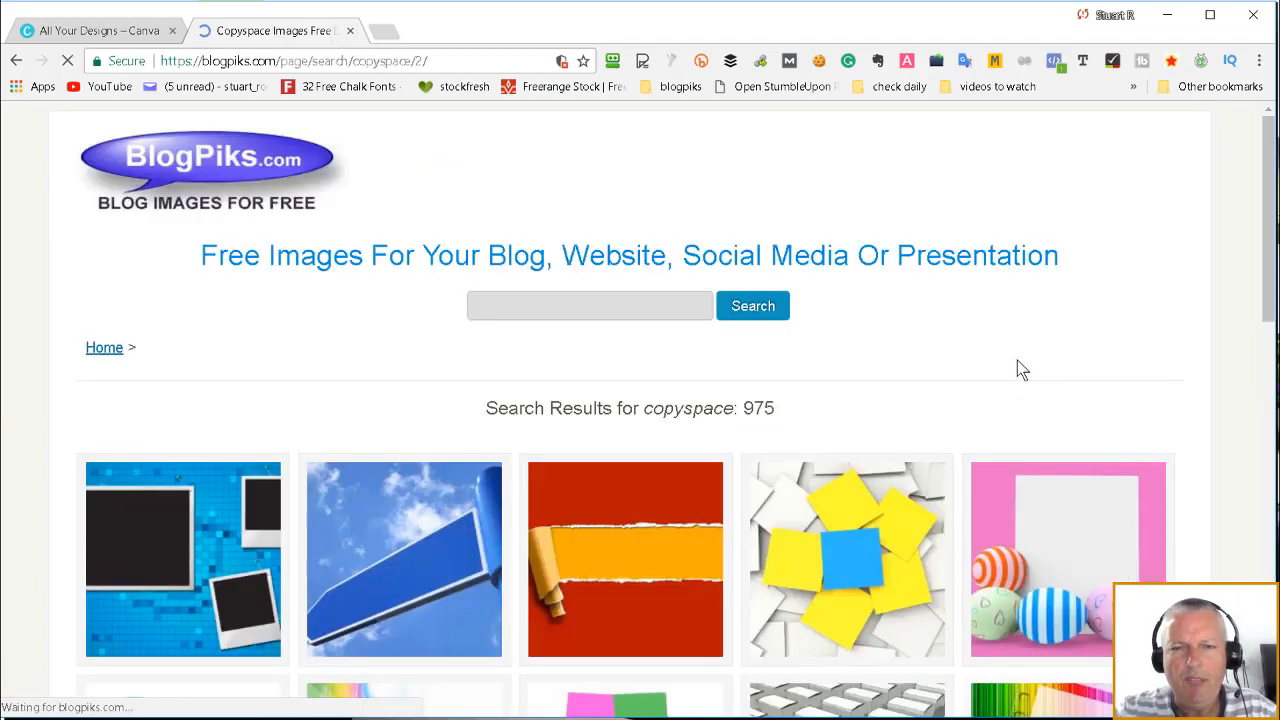
pyautogui.scroll(-2, 1088, 309)
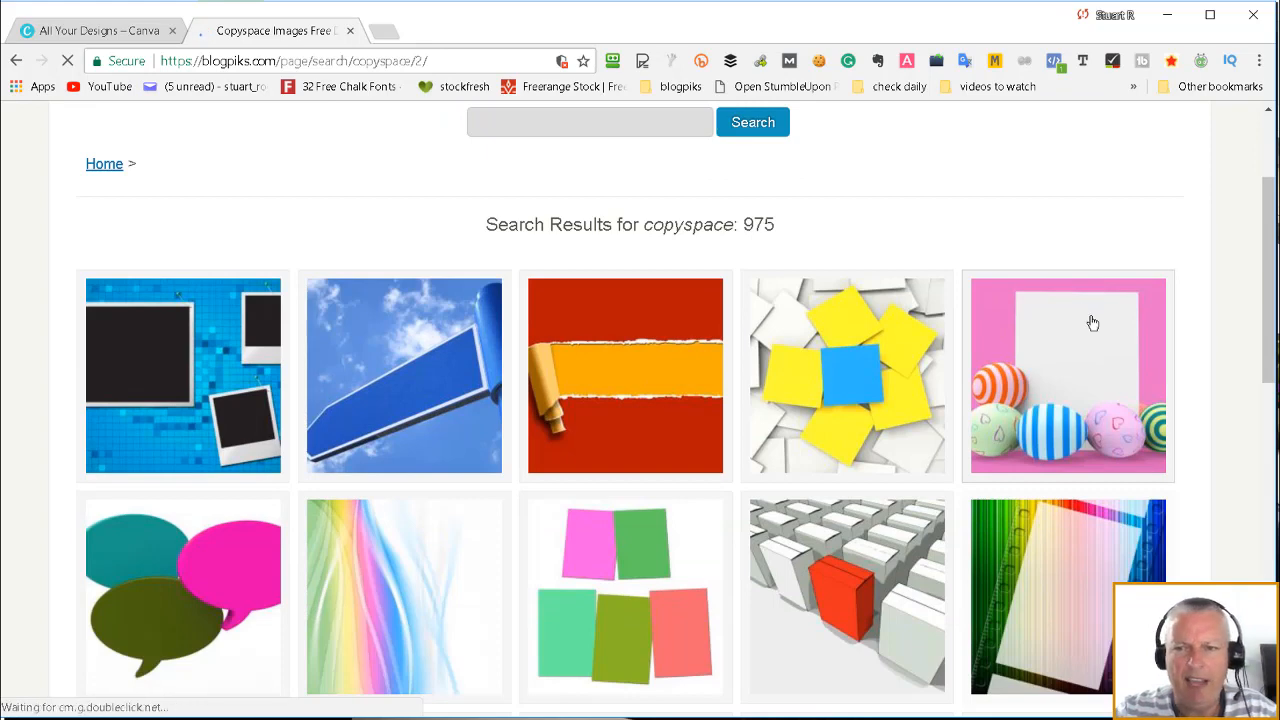
pyautogui.scroll(-1, 1092, 322)
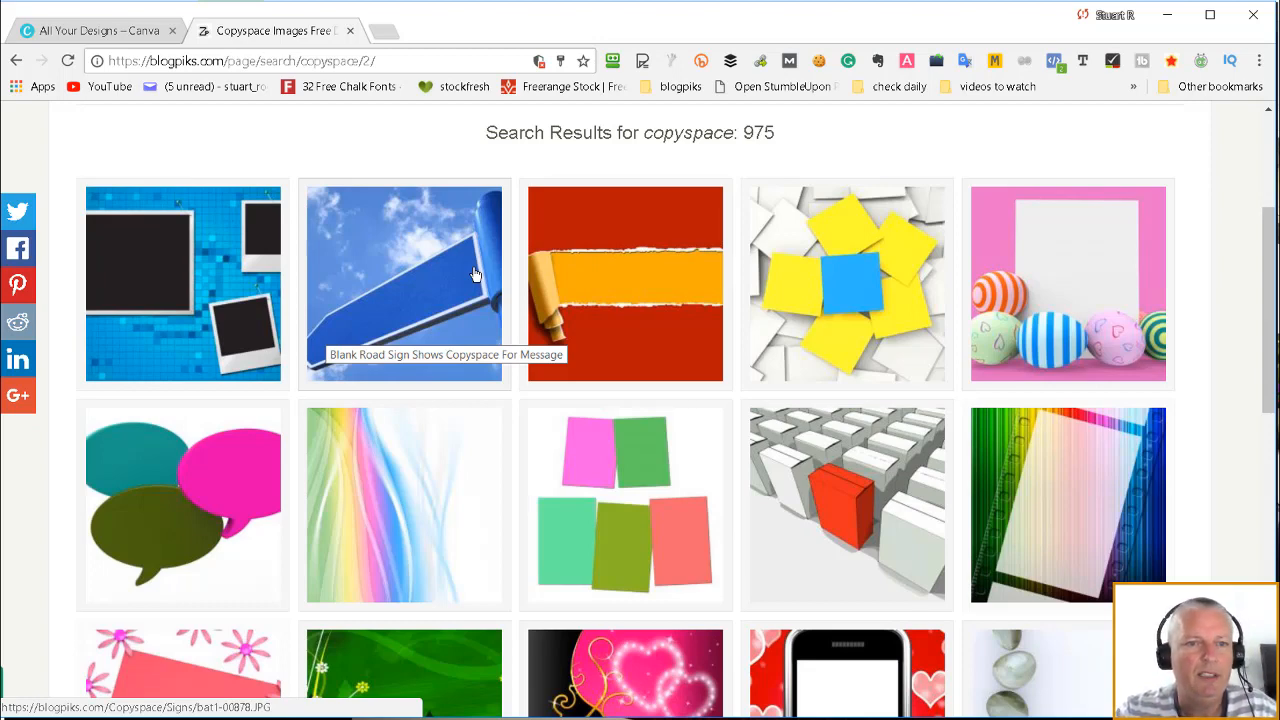
pyautogui.scroll(-2, 1088, 410)
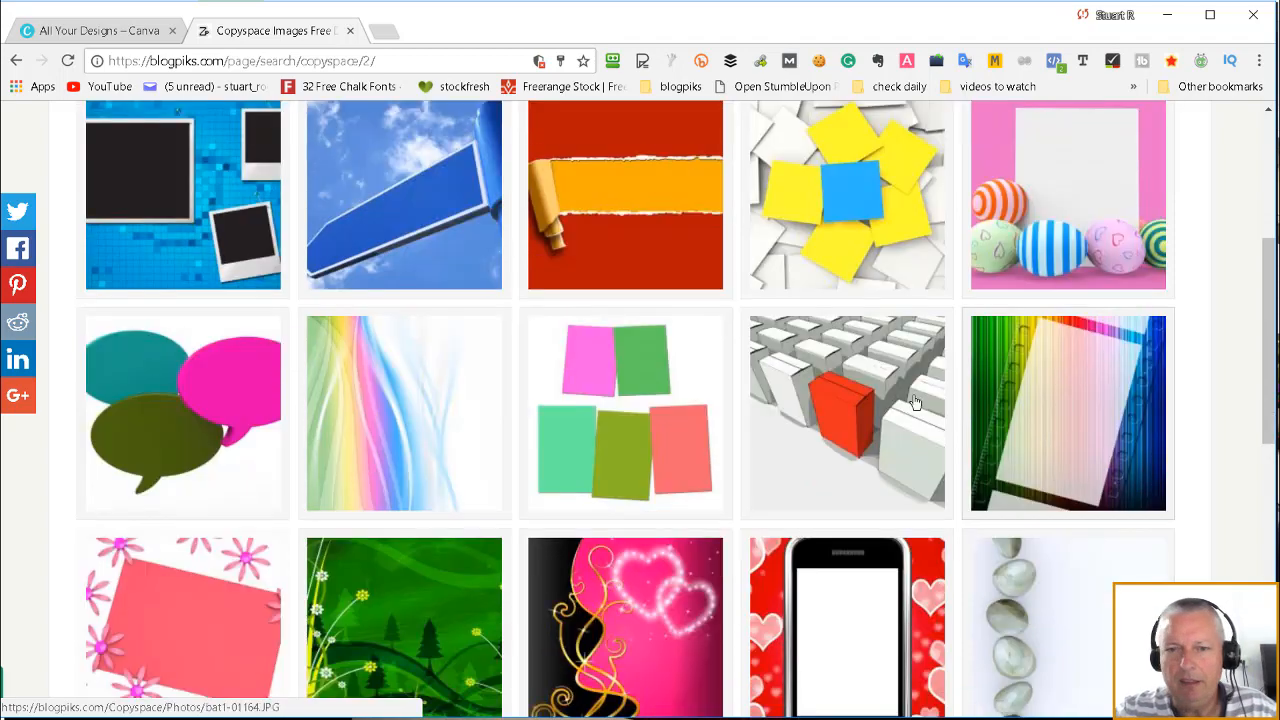
pyautogui.scroll(1, 1000, 400)
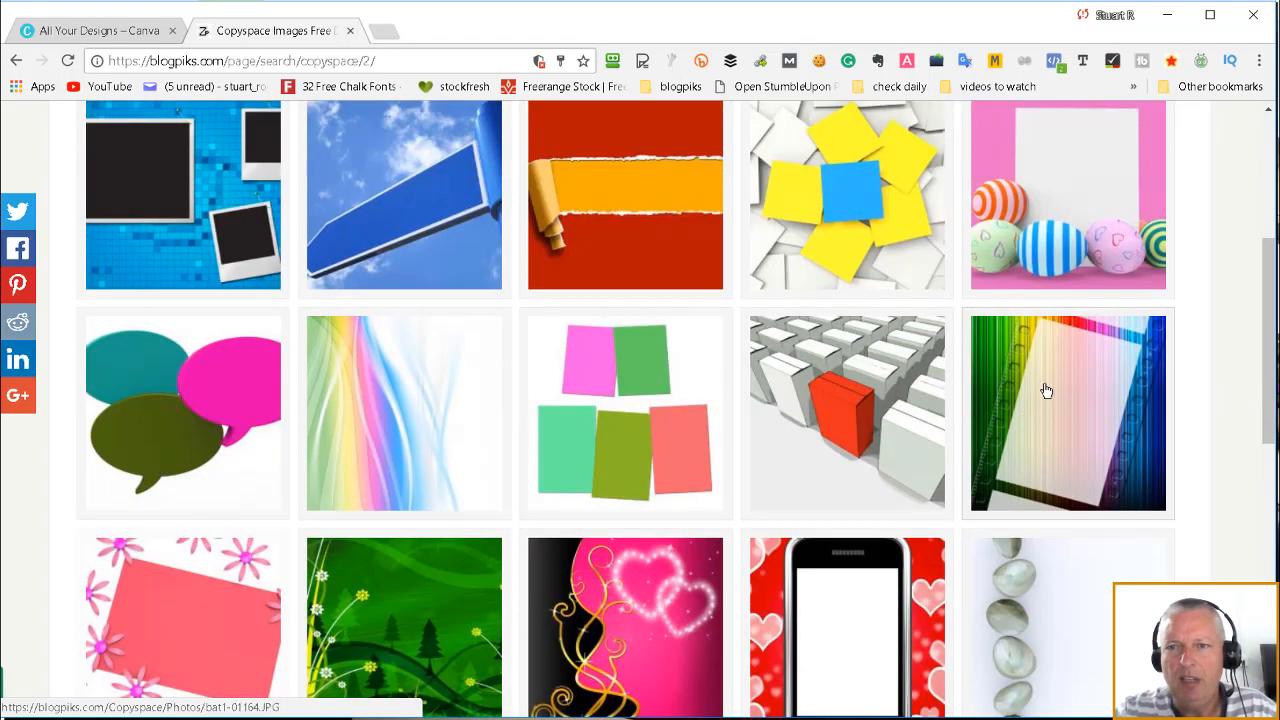
pyautogui.scroll(1, 1046, 391)
pyautogui.scroll(-1, 1046, 391)
pyautogui.scroll(-1, 1063, 423)
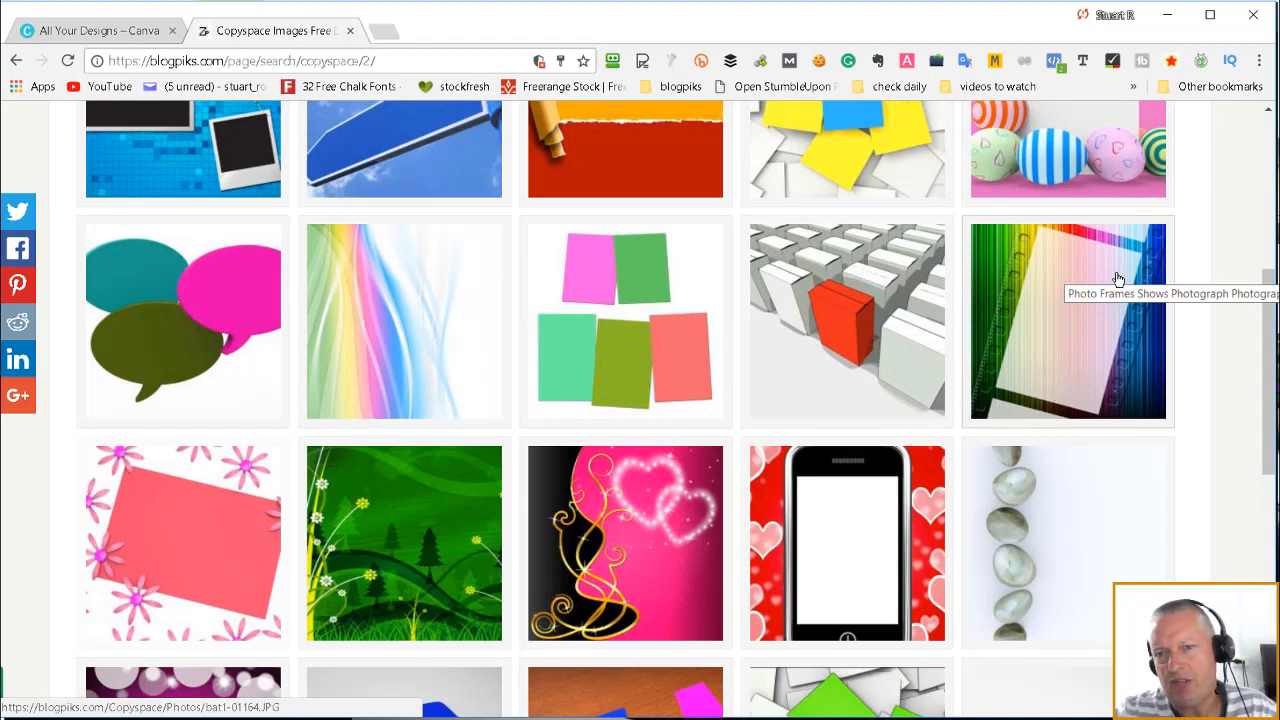
pyautogui.scroll(-3, 1089, 277)
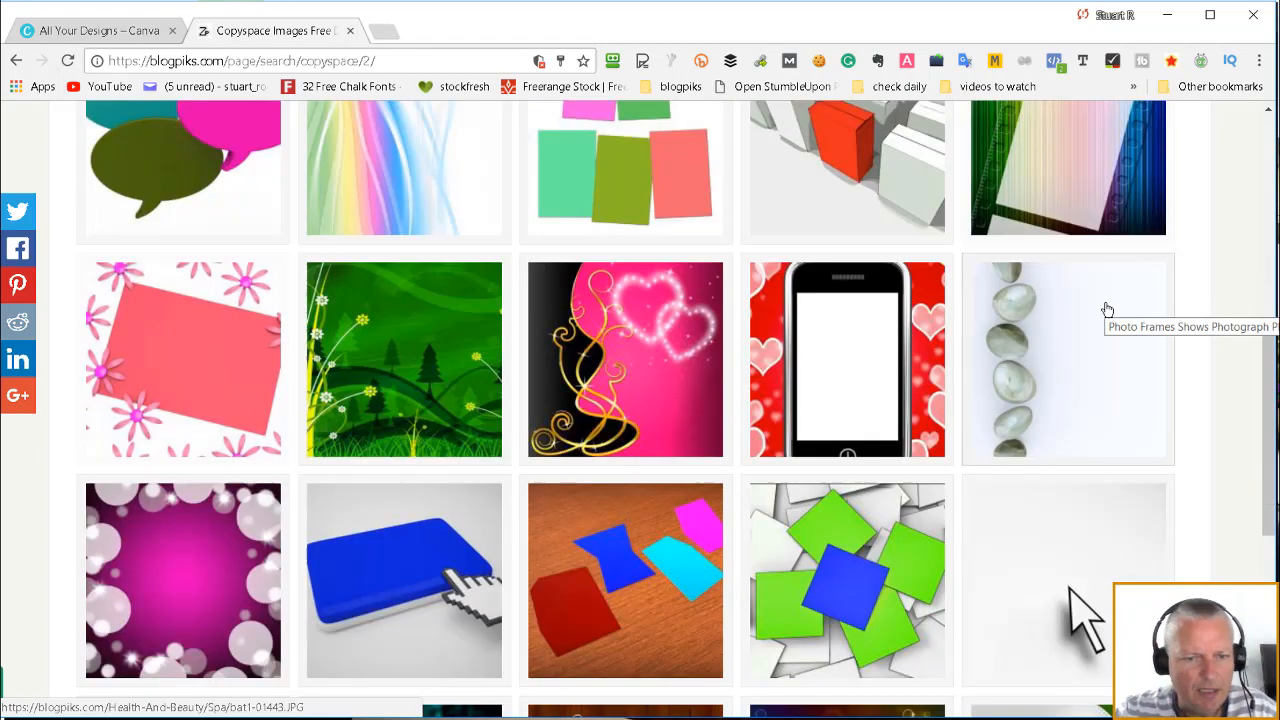
pyautogui.scroll(-2, 1100, 335)
pyautogui.scroll(-1, 1114, 331)
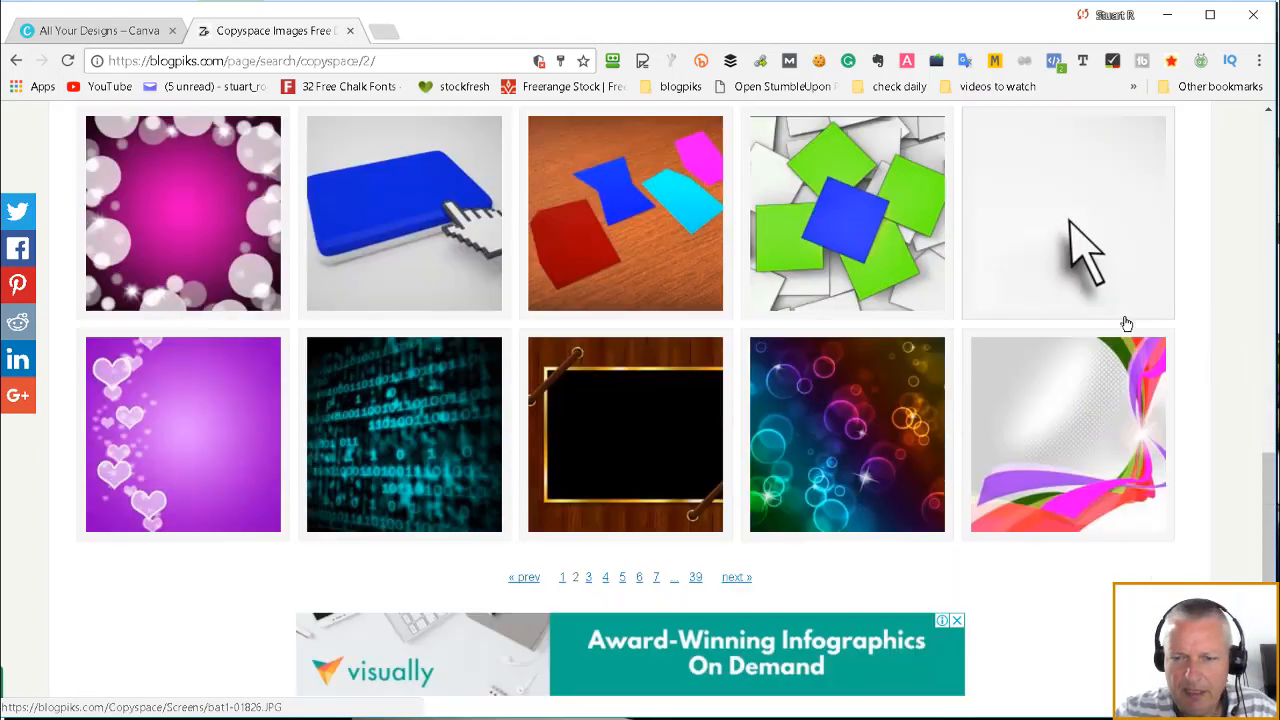
# Go to page 3 of the copyspace results and open the image of a blank tag hanging from heart balloons
pyautogui.click(588, 578)
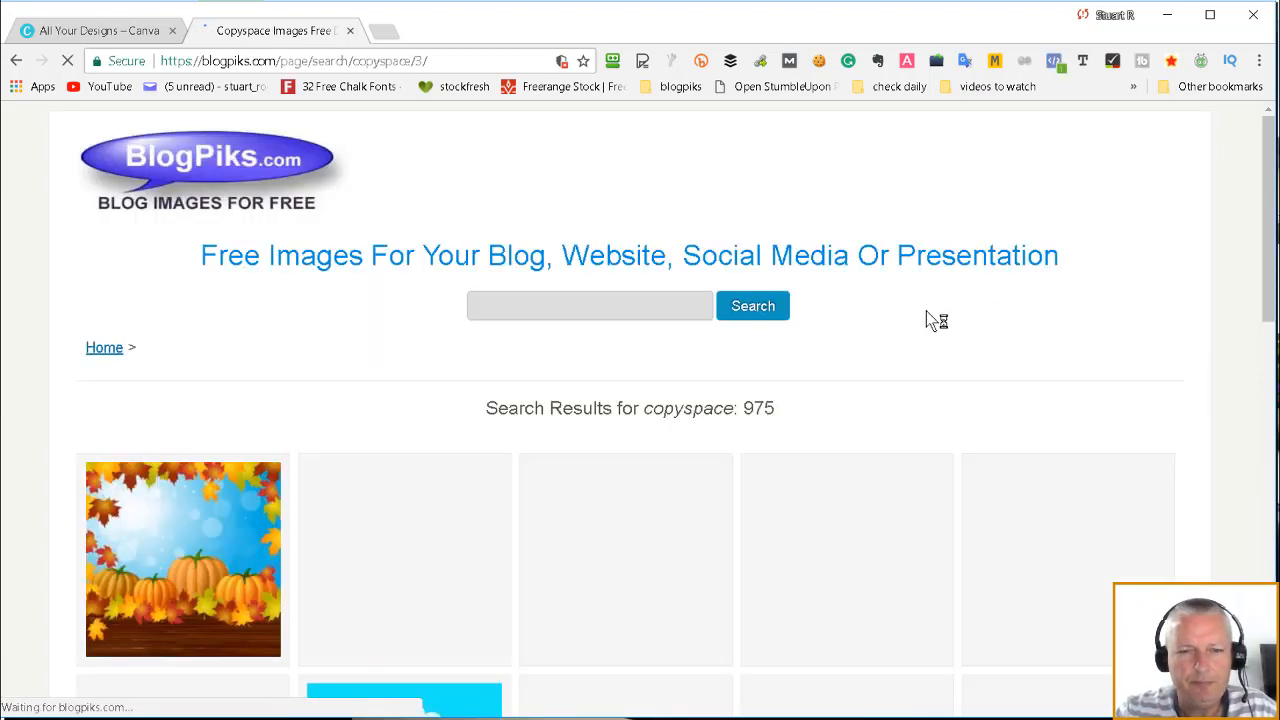
pyautogui.scroll(-4, 979, 312)
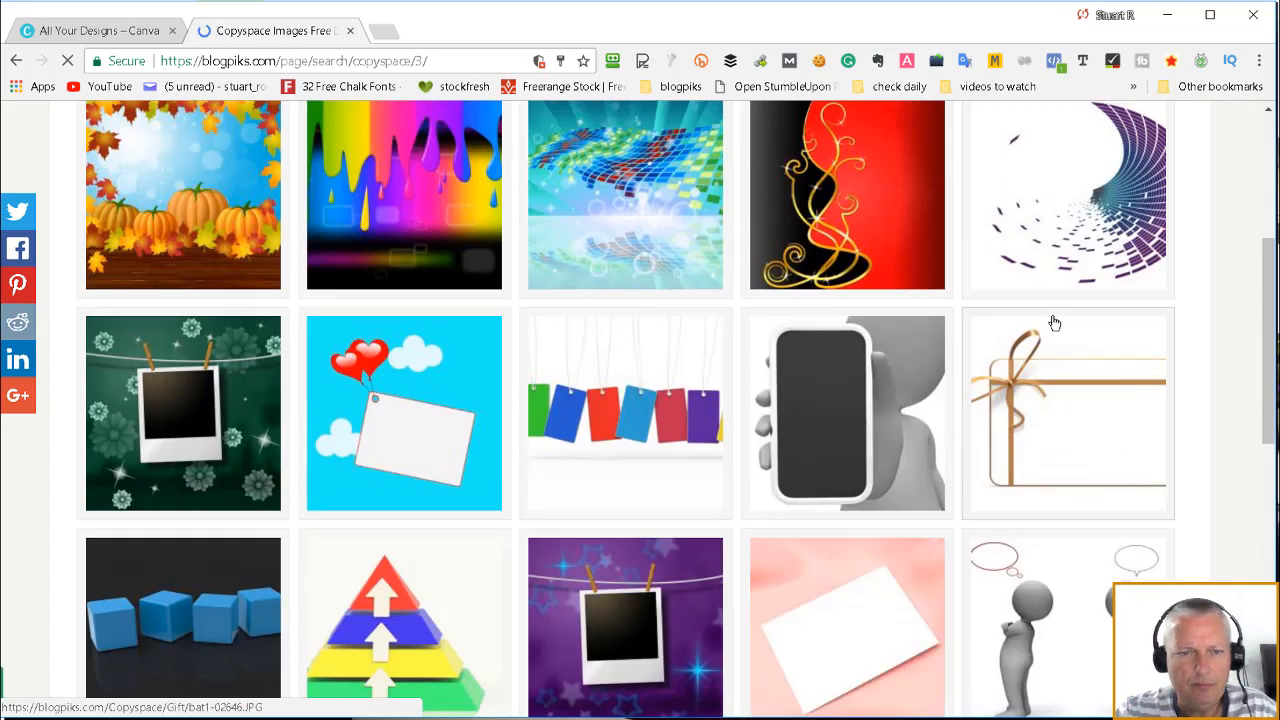
pyautogui.scroll(-2, 1054, 322)
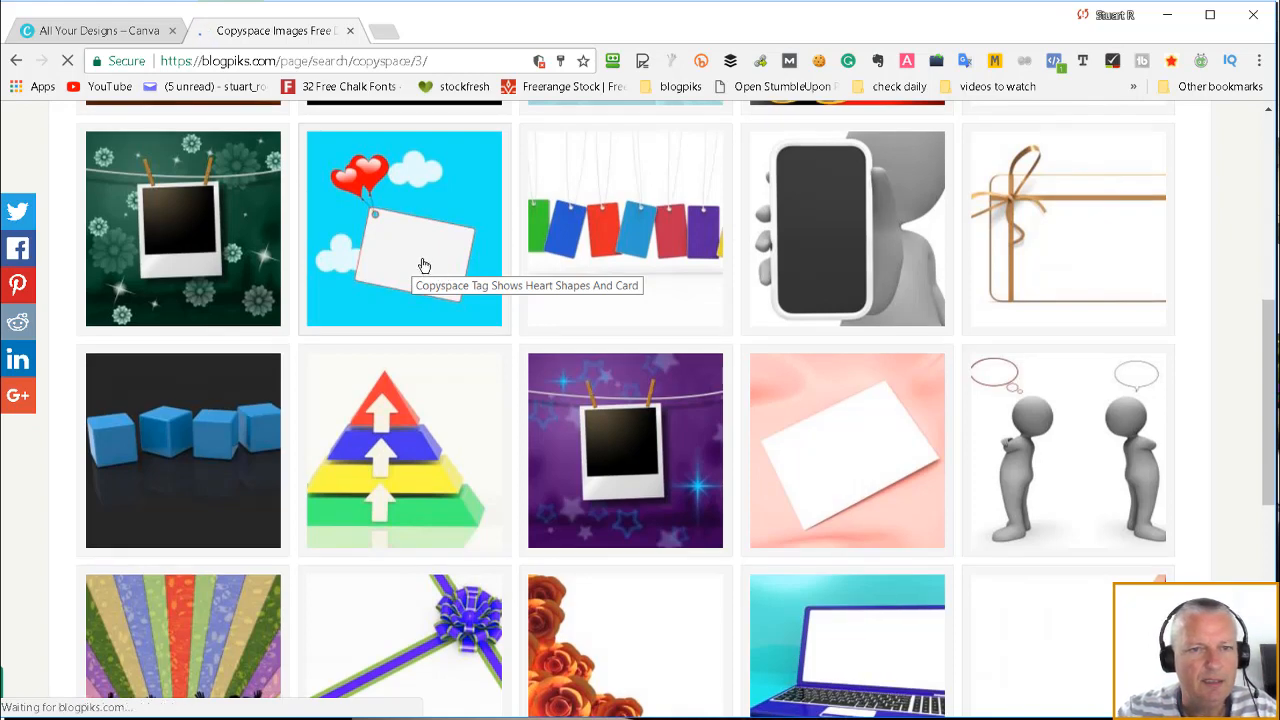
pyautogui.click(422, 262)
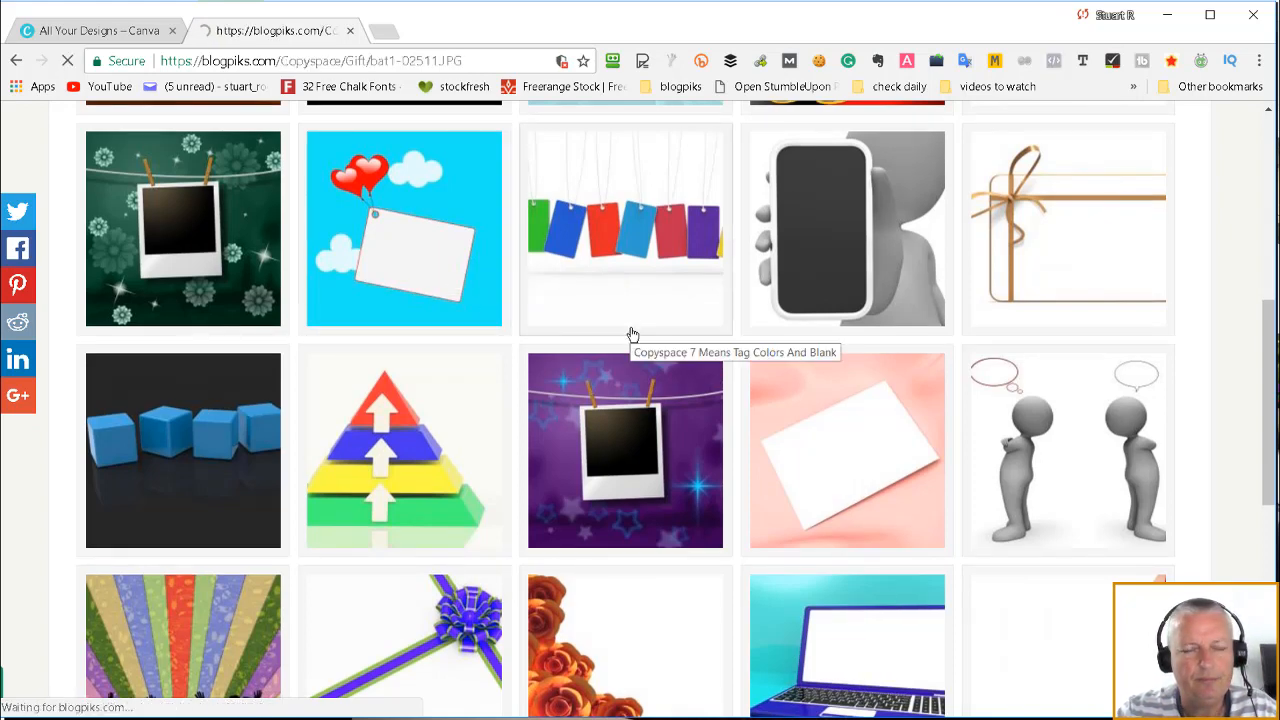
# Review the heart balloon tag image and its options, and download the image to the computer
pyautogui.scroll(-3, 463, 340)
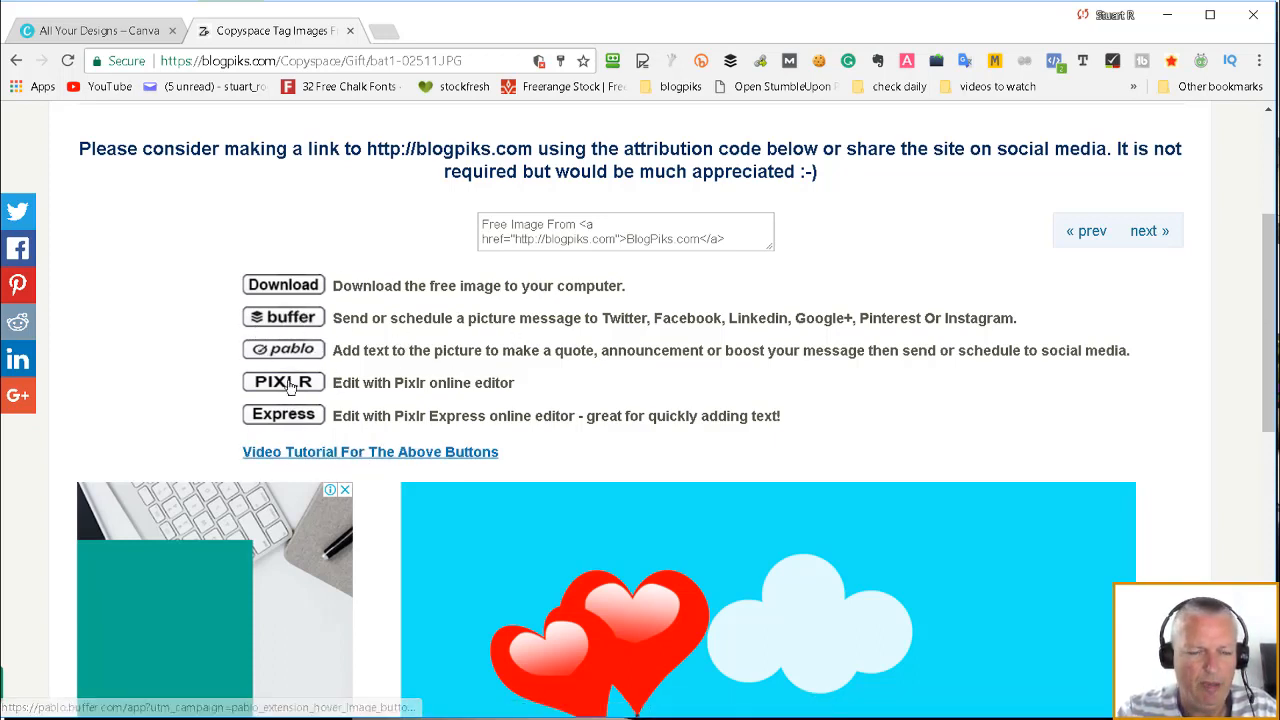
pyautogui.scroll(-4, 497, 343)
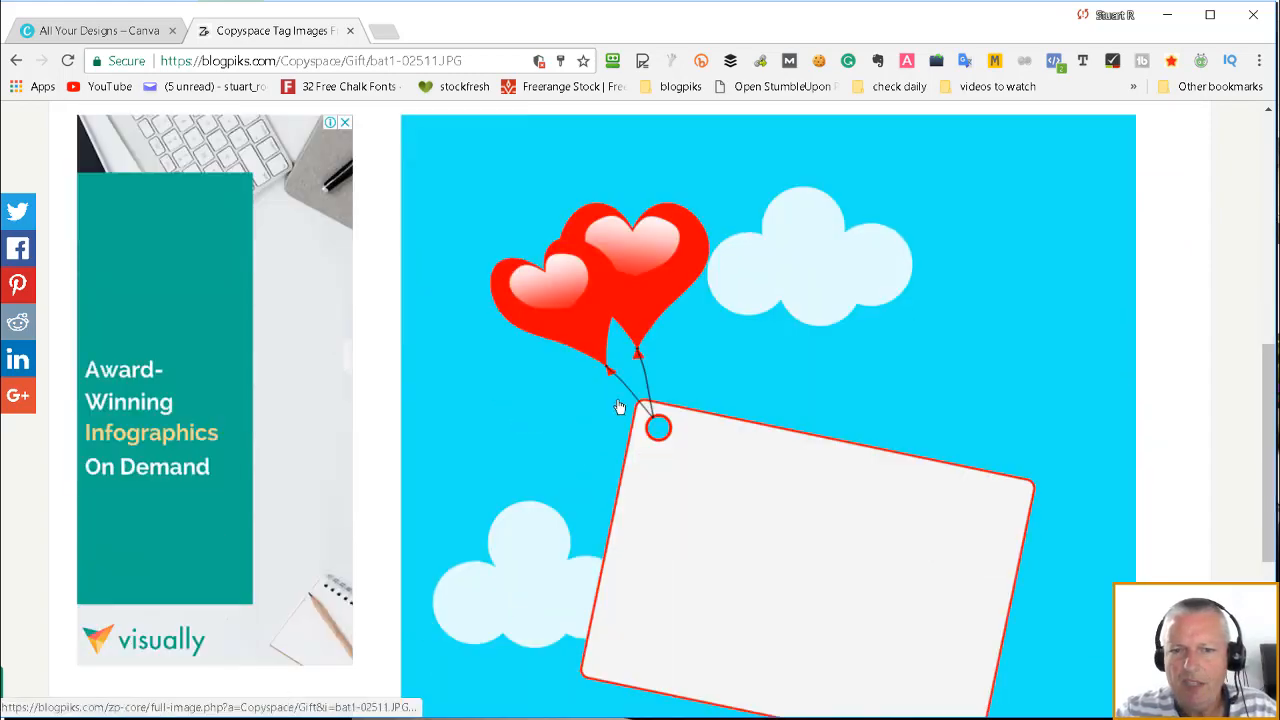
pyautogui.scroll(5, 624, 417)
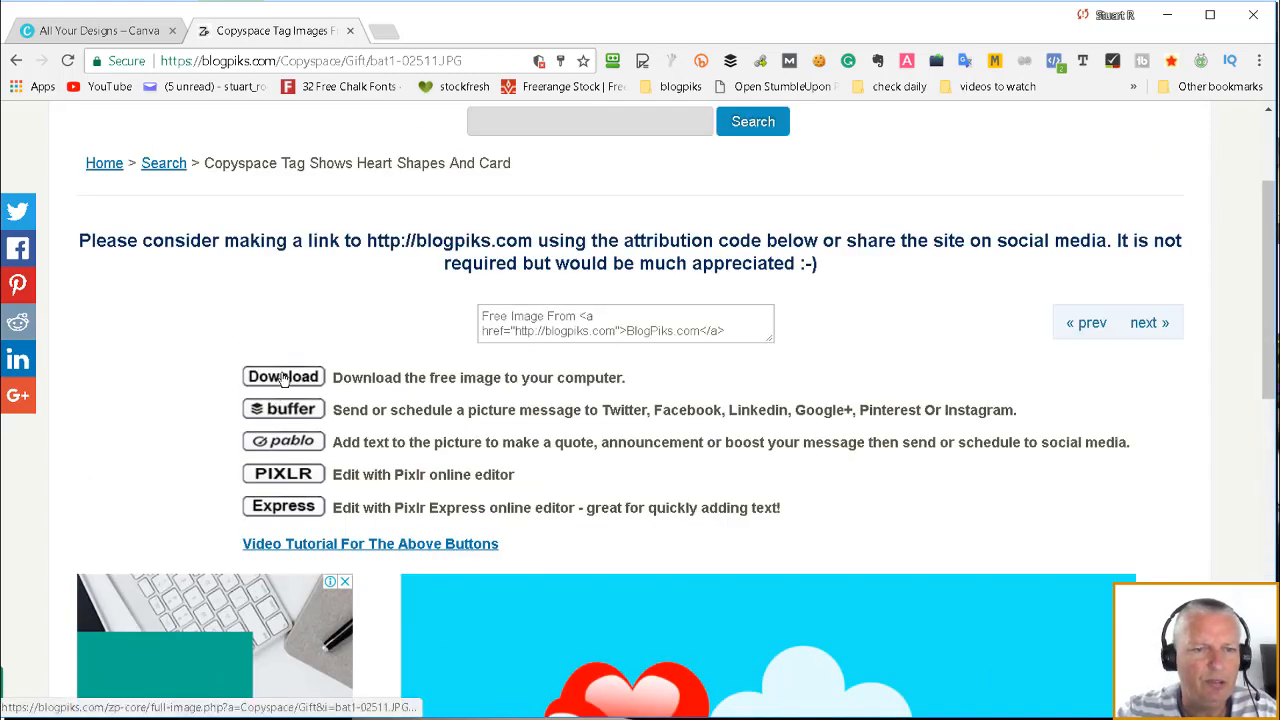
pyautogui.click(283, 380)
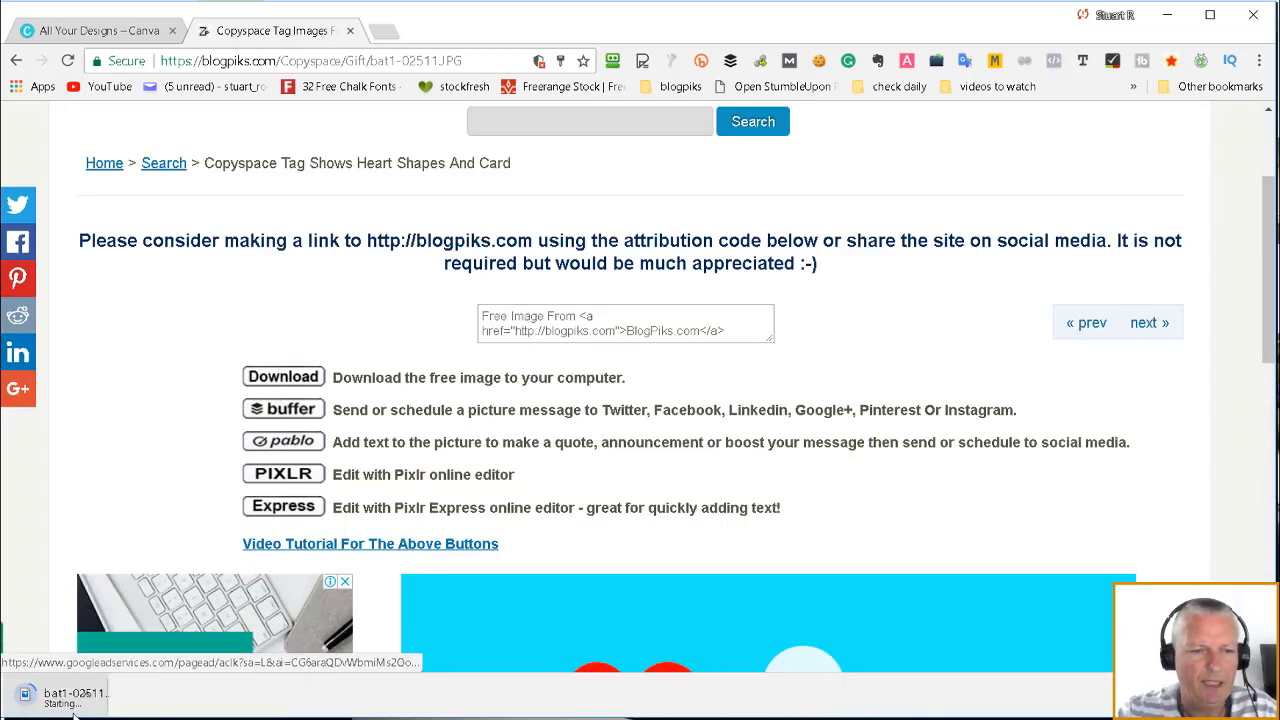
# Return from Canva to the BlogPiks image page and inspect the blank card area of the heart balloon picture
pyautogui.click(110, 32)
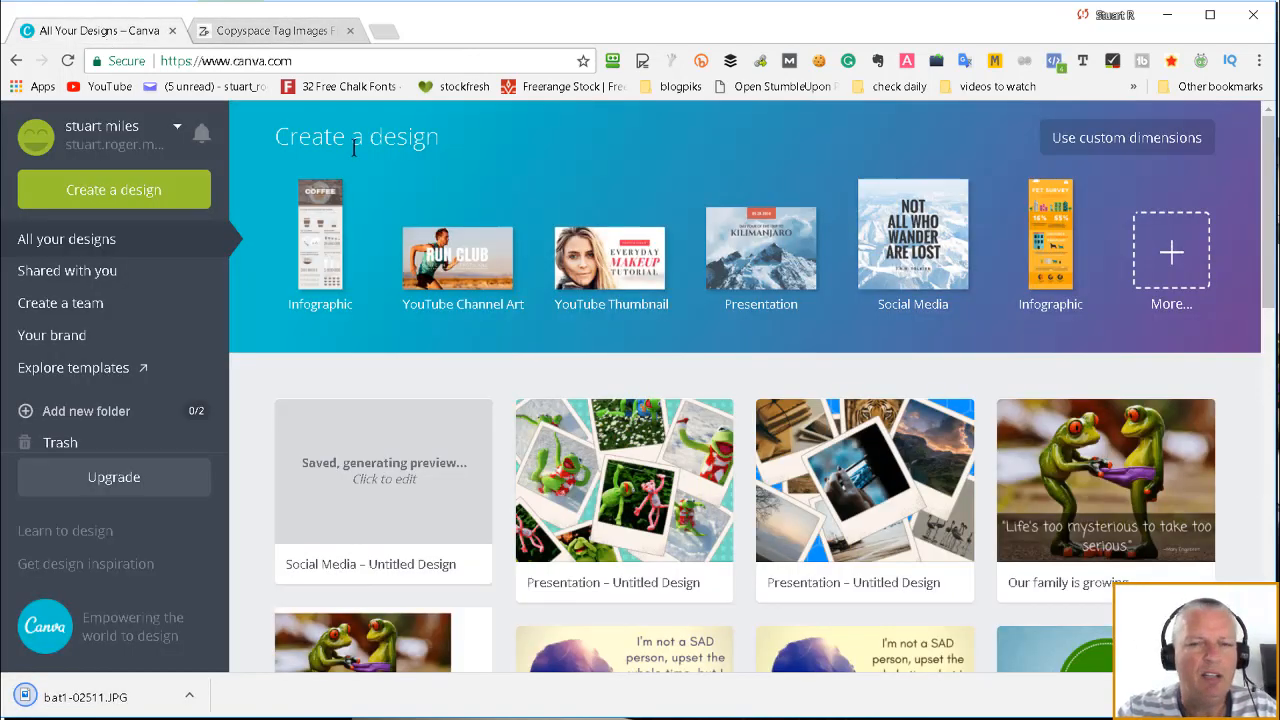
pyautogui.click(276, 36)
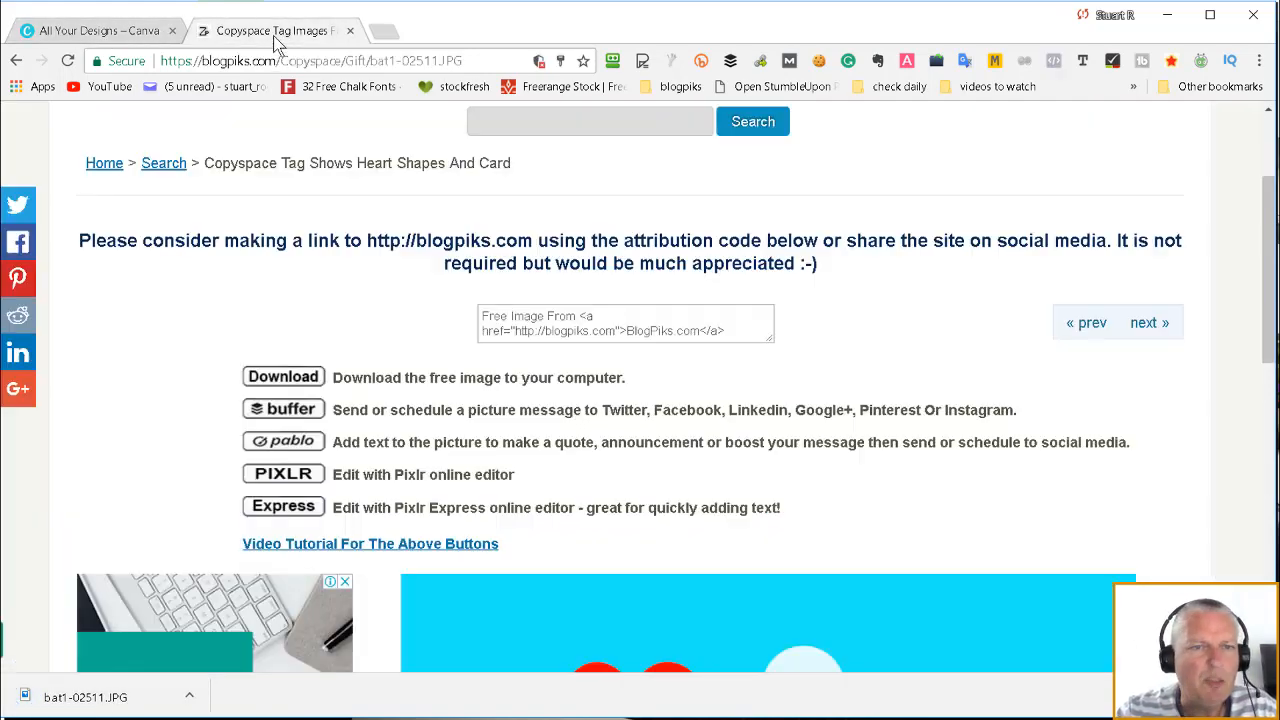
pyautogui.scroll(-5, 753, 453)
pyautogui.scroll(-1, 780, 406)
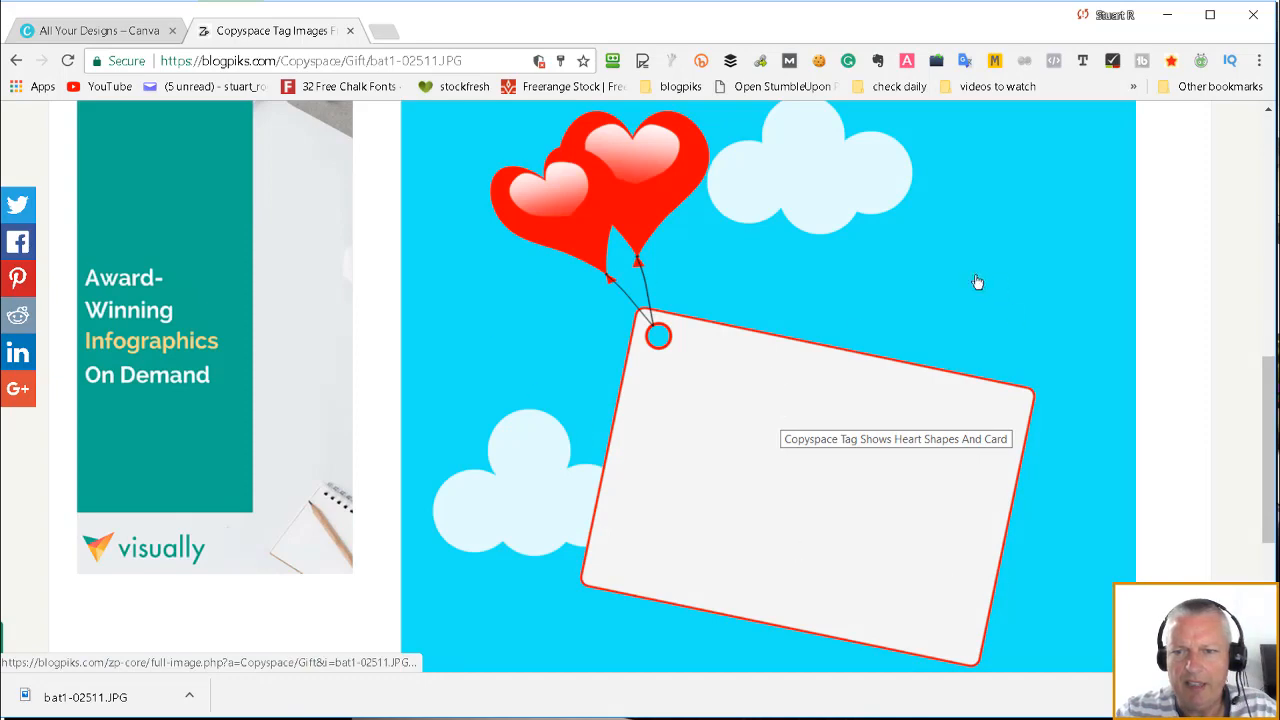
pyautogui.scroll(1, 869, 334)
pyautogui.scroll(1, 869, 334)
# Switch to Canva, start creating a design and look through the full list of design types
pyautogui.click(110, 32)
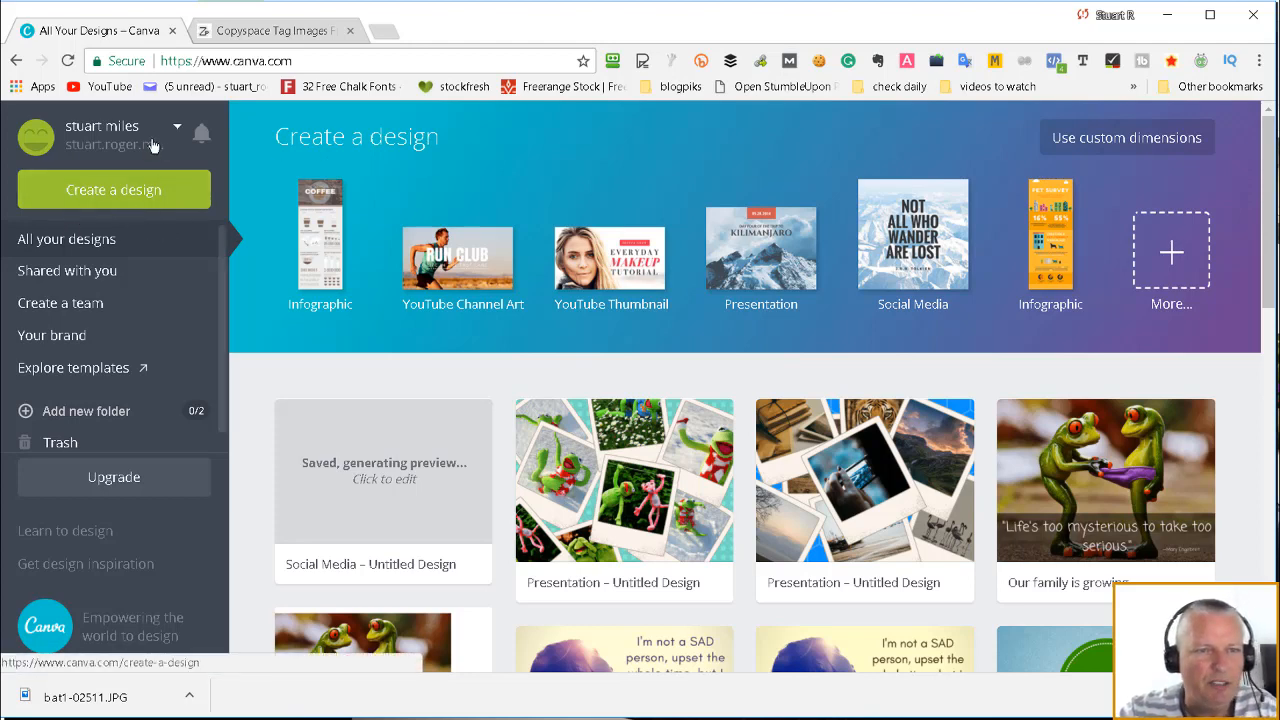
pyautogui.click(90, 197)
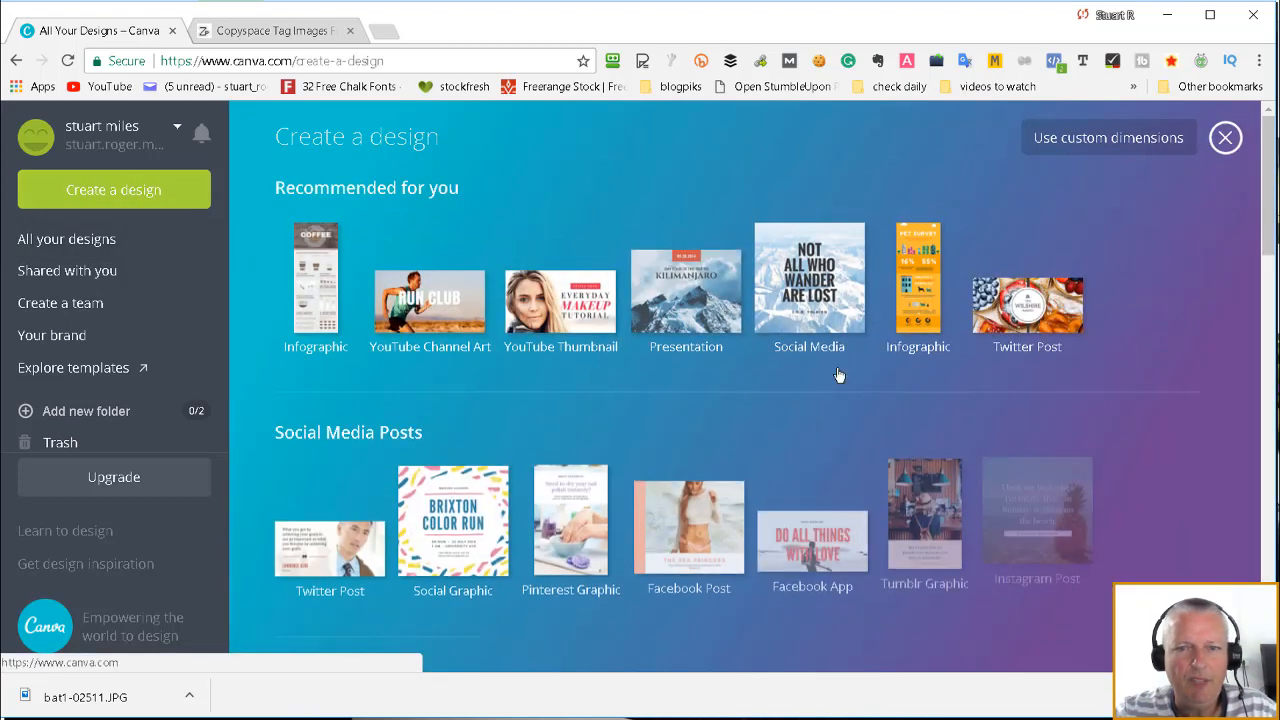
pyautogui.scroll(-5, 850, 485)
pyautogui.scroll(5, 864, 462)
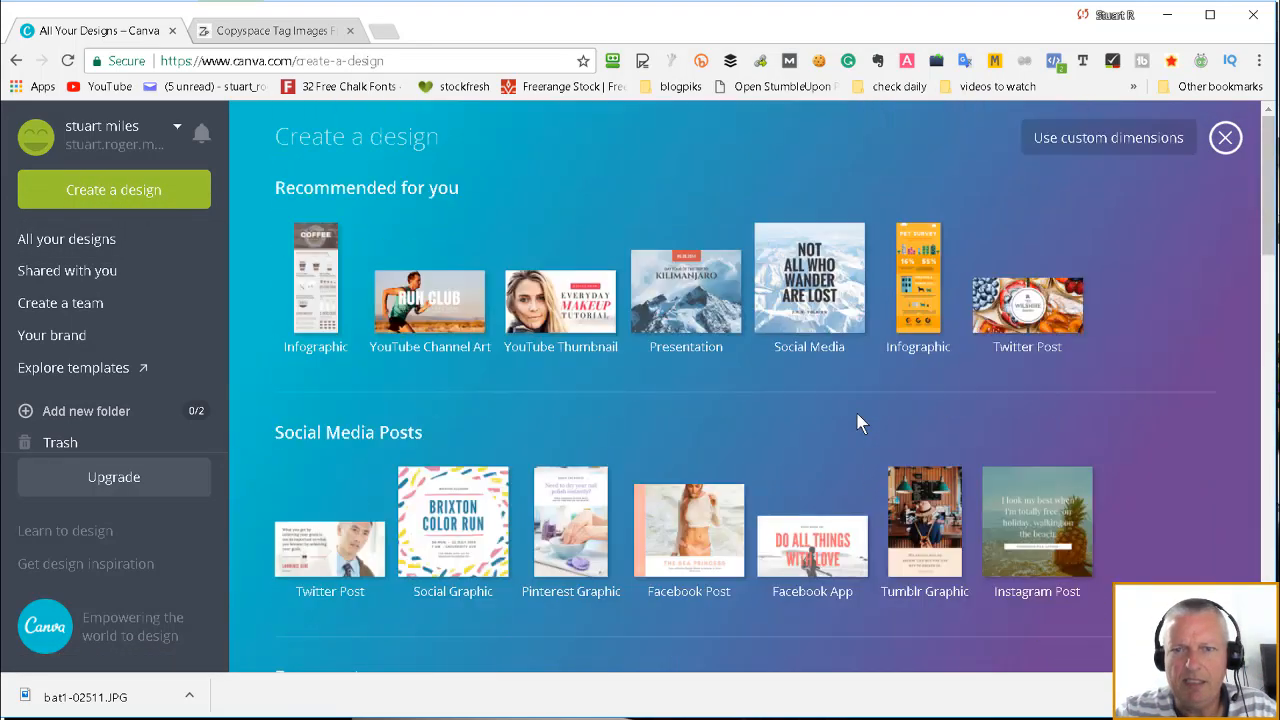
# Create a new Social Media design and look through the available Canva layouts
pyautogui.click(810, 309)
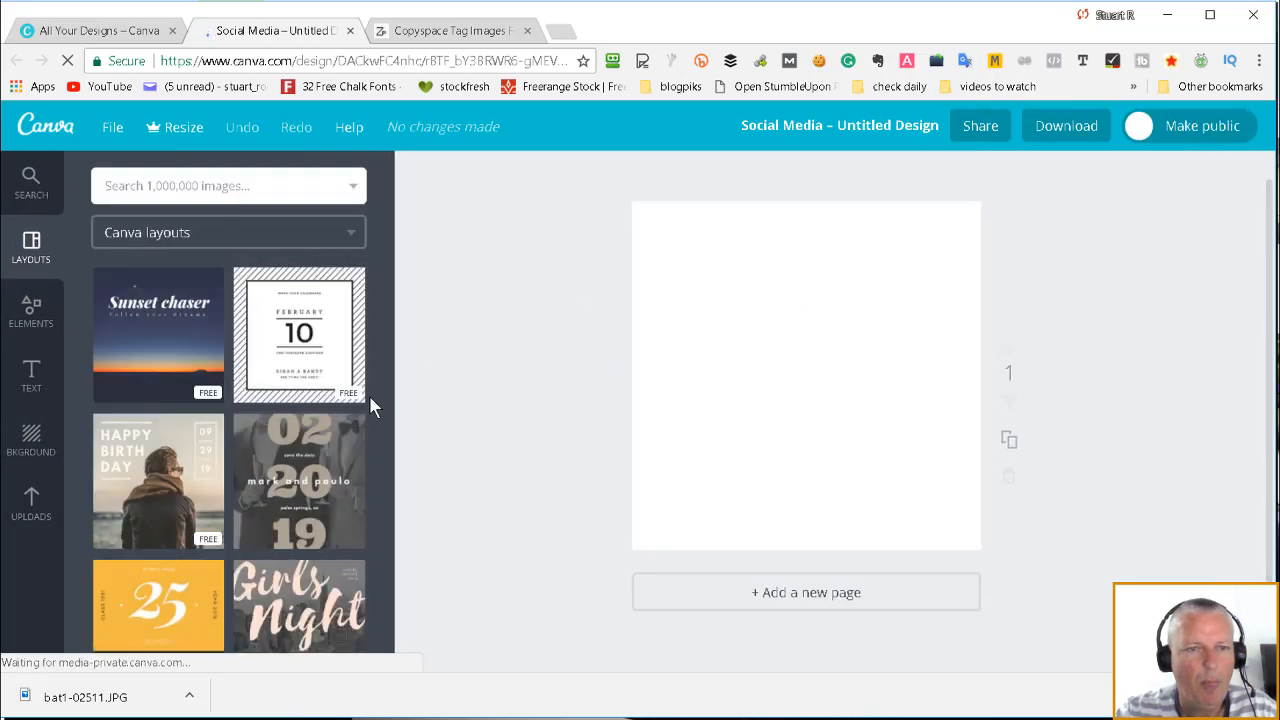
pyautogui.scroll(-5, 229, 557)
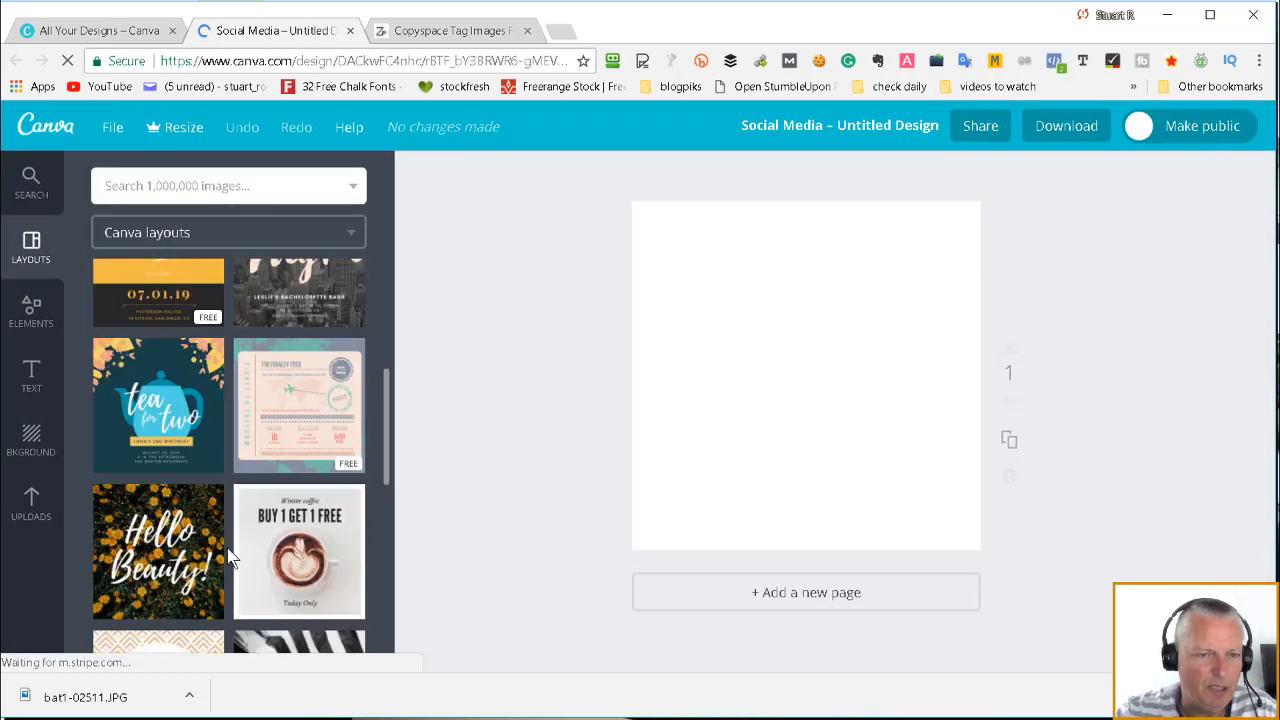
pyautogui.scroll(5, 229, 557)
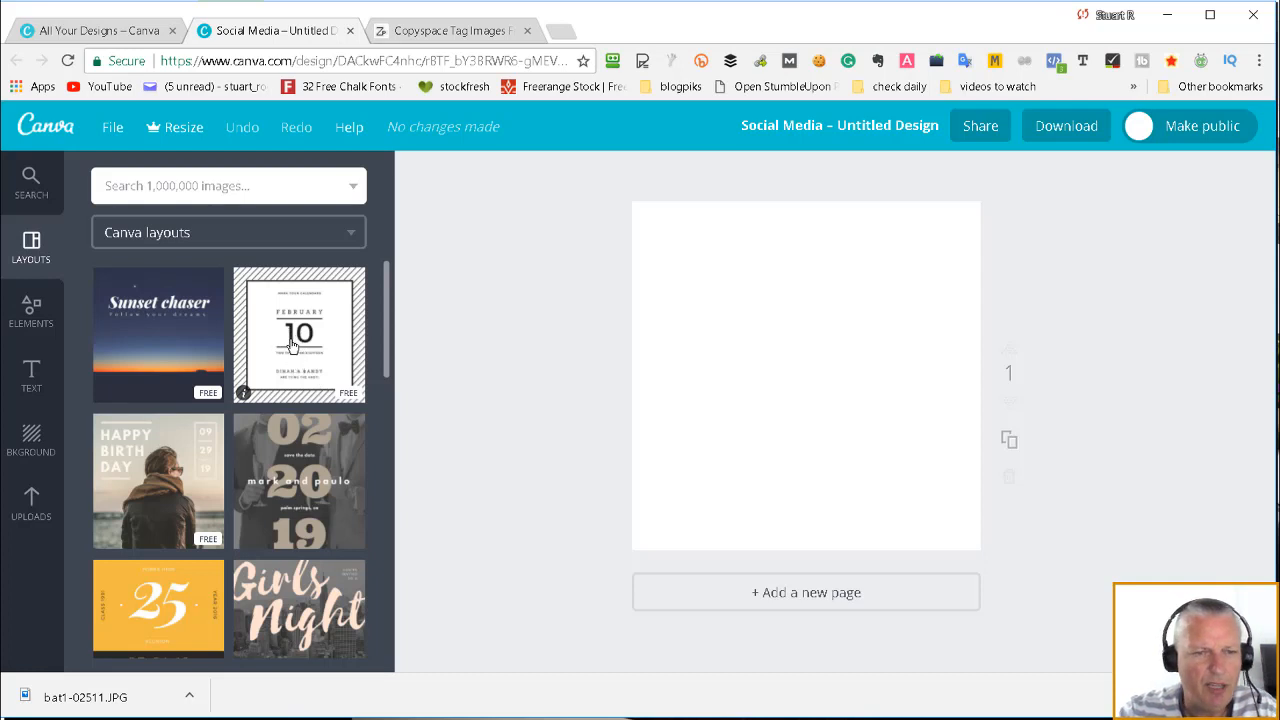
# Apply the free striped-border February 10 layout to the blank page
pyautogui.moveTo(309, 356); pyautogui.dragTo(834, 386)
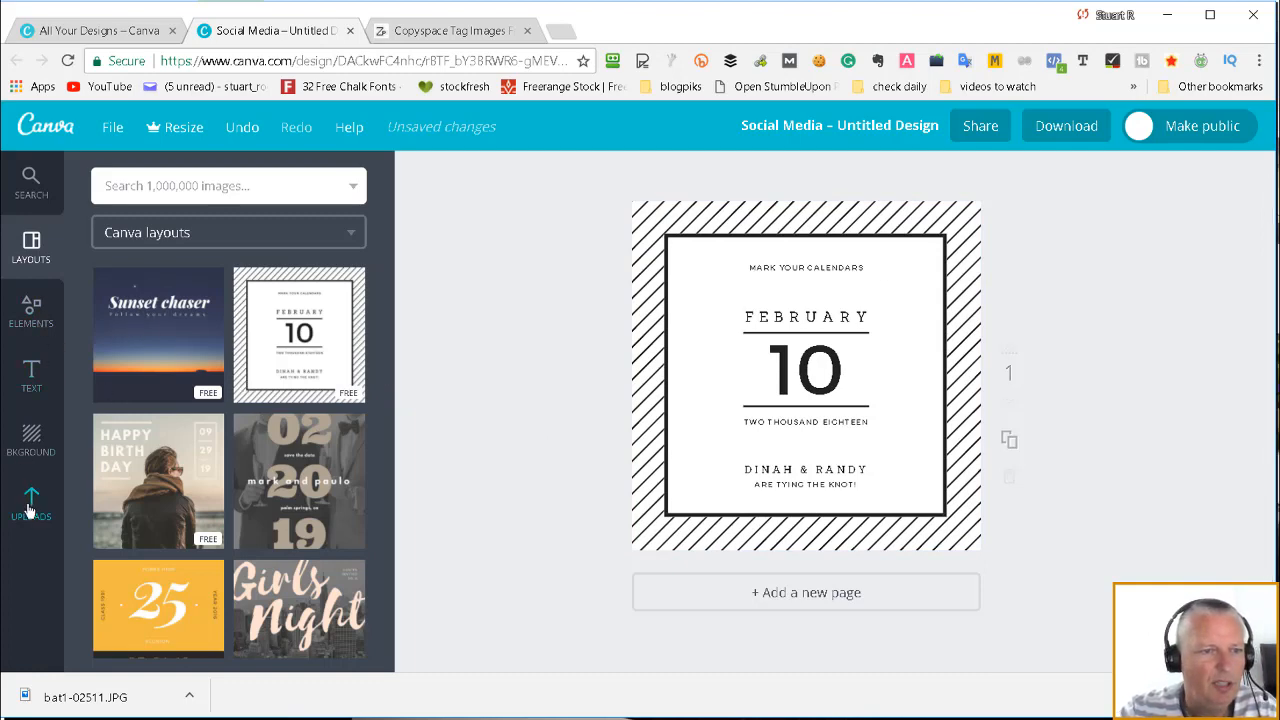
# Upload bat1-02511.JPG from the Downloads folder to the uploaded images
pyautogui.click(29, 503)
pyautogui.scroll(-1, 219, 376)
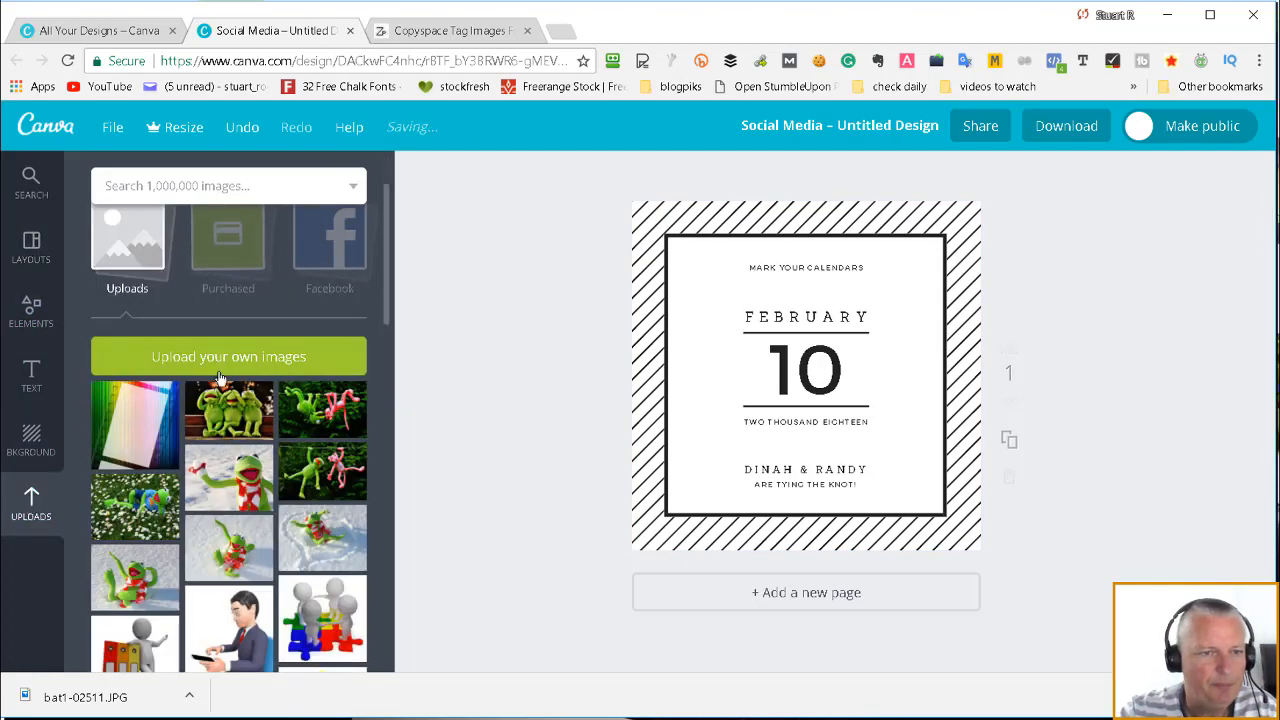
pyautogui.click(217, 366)
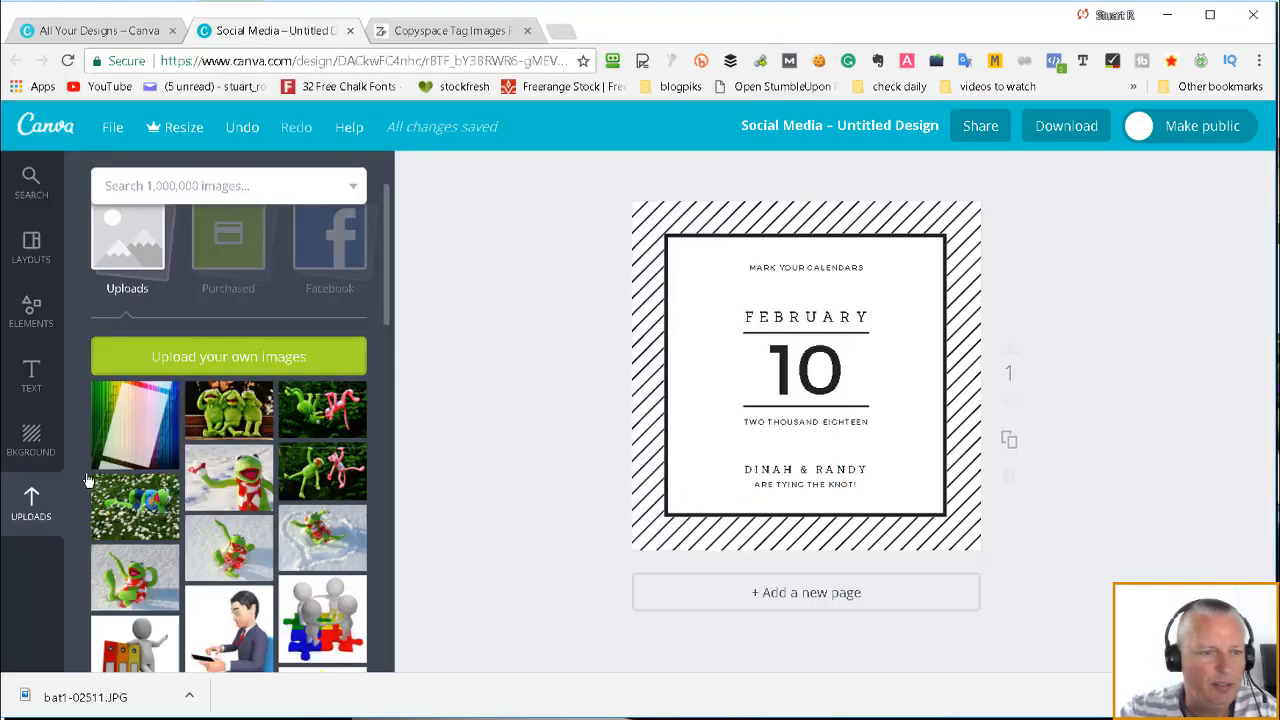
pyautogui.click(822, 14)
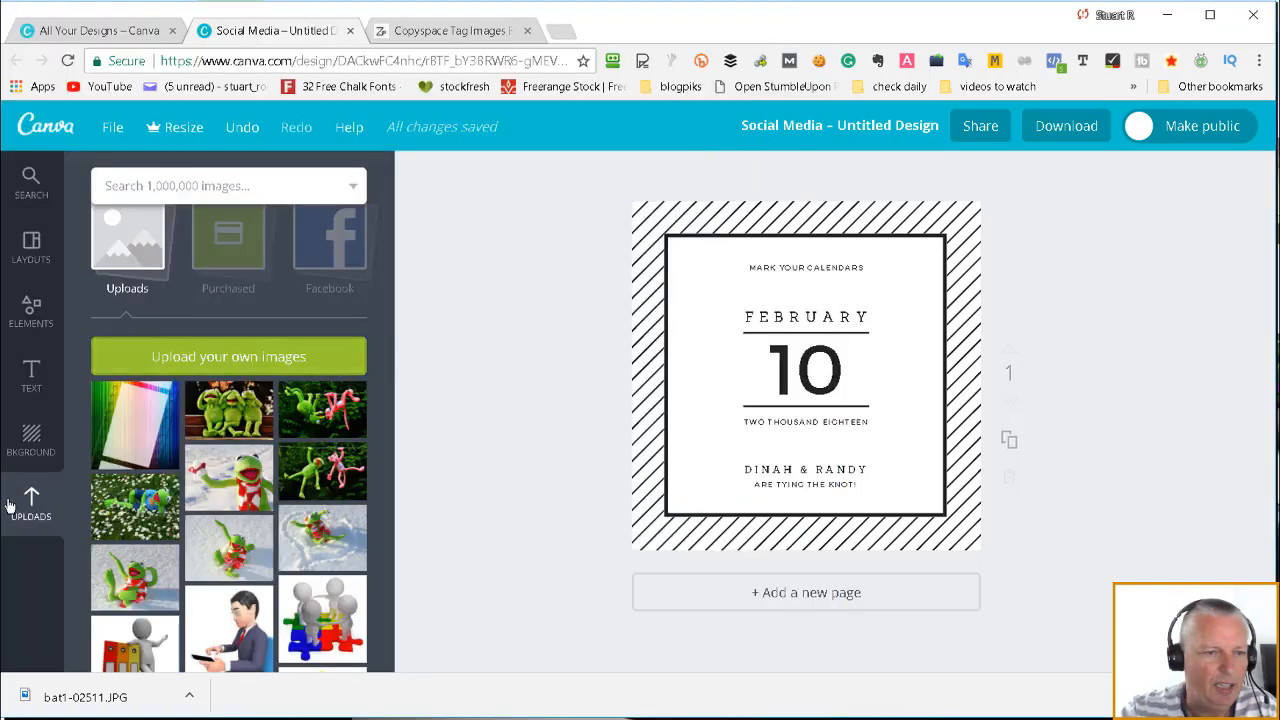
pyautogui.click(223, 366)
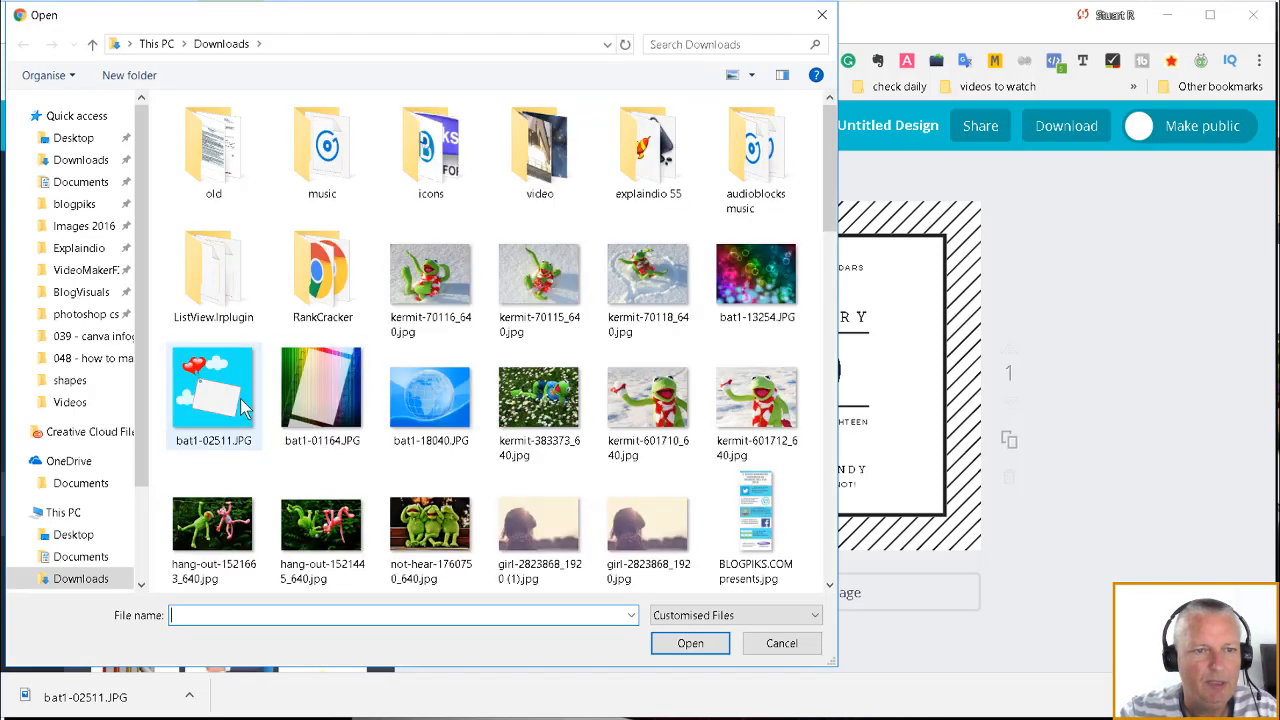
pyautogui.doubleClick(244, 400)
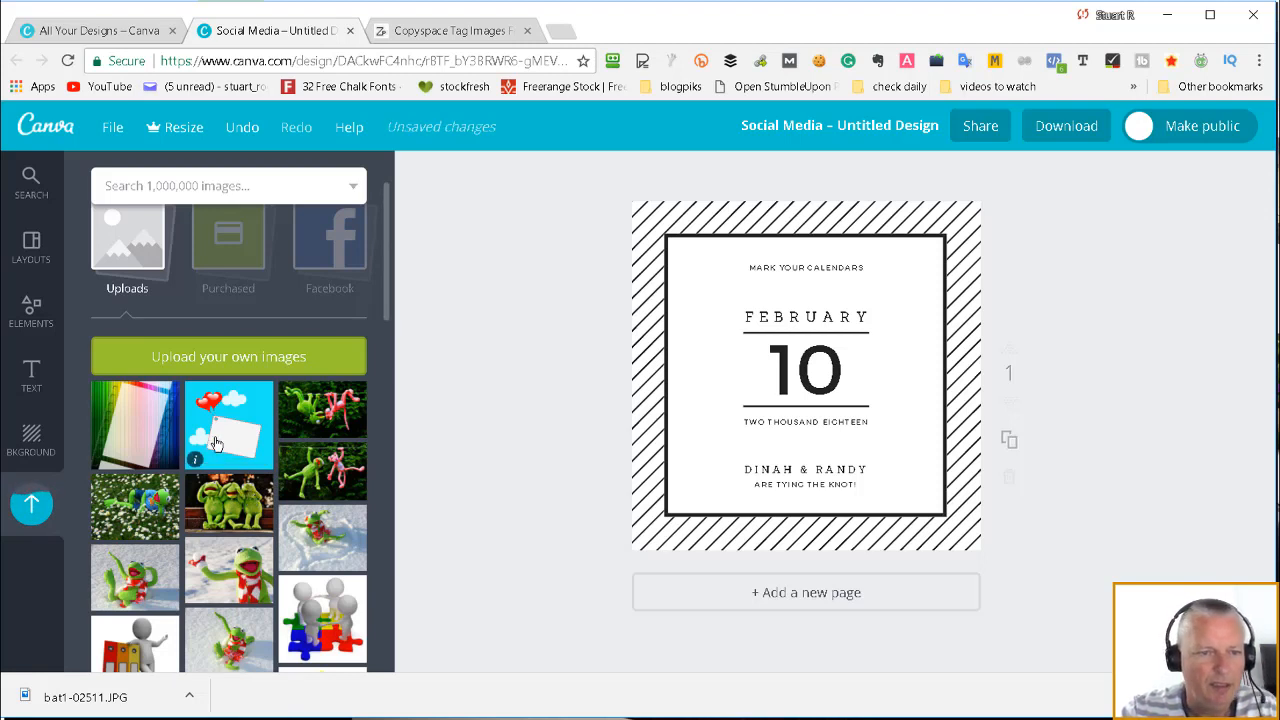
# Place the uploaded heart balloon image as the layout's background and enlarge it to cover the whole page
pyautogui.moveTo(226, 440); pyautogui.dragTo(784, 405)
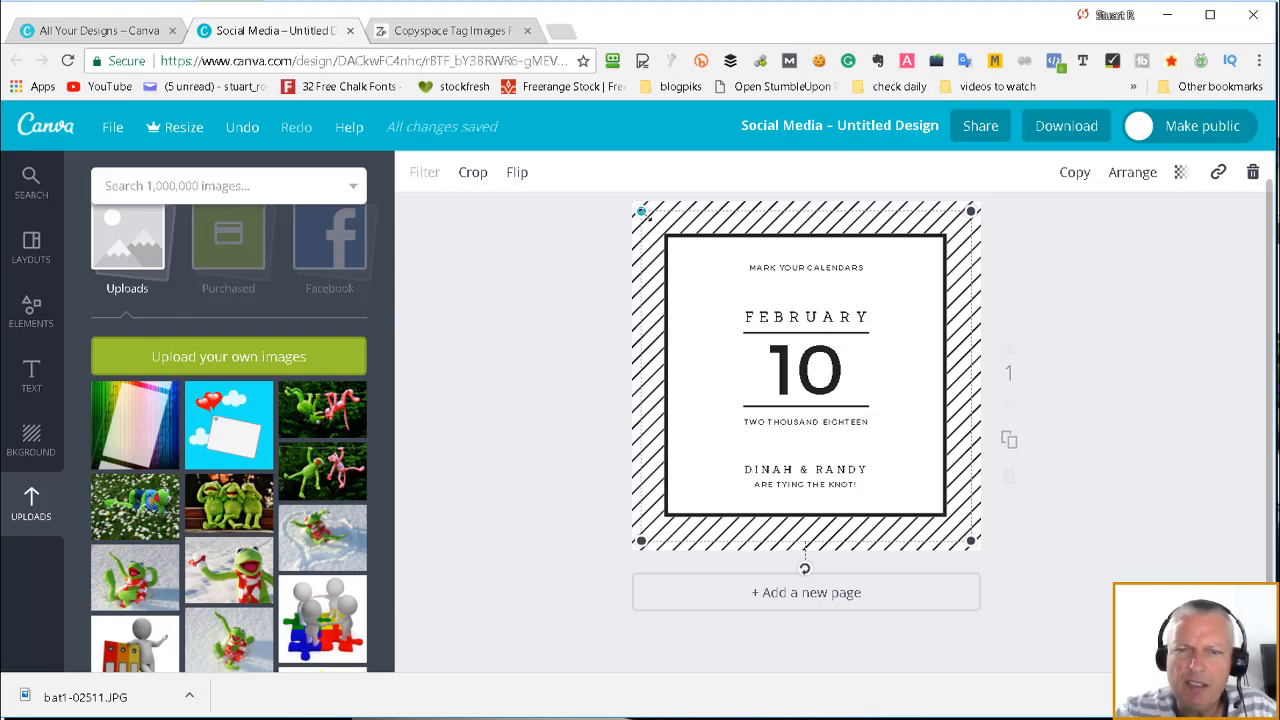
pyautogui.moveTo(640, 212); pyautogui.dragTo(628, 198)
pyautogui.moveTo(971, 538); pyautogui.dragTo(985, 555)
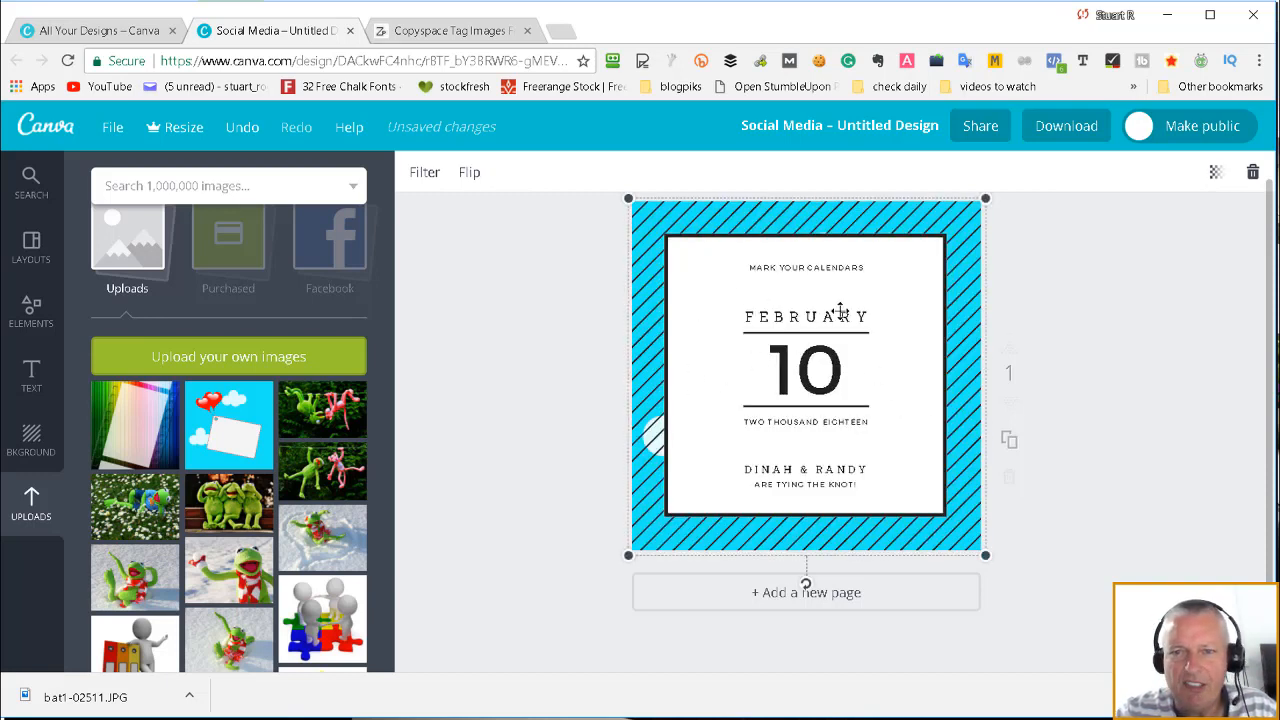
# Delete the layout's framed white square and its diagonal stripe pattern
pyautogui.click(933, 301)
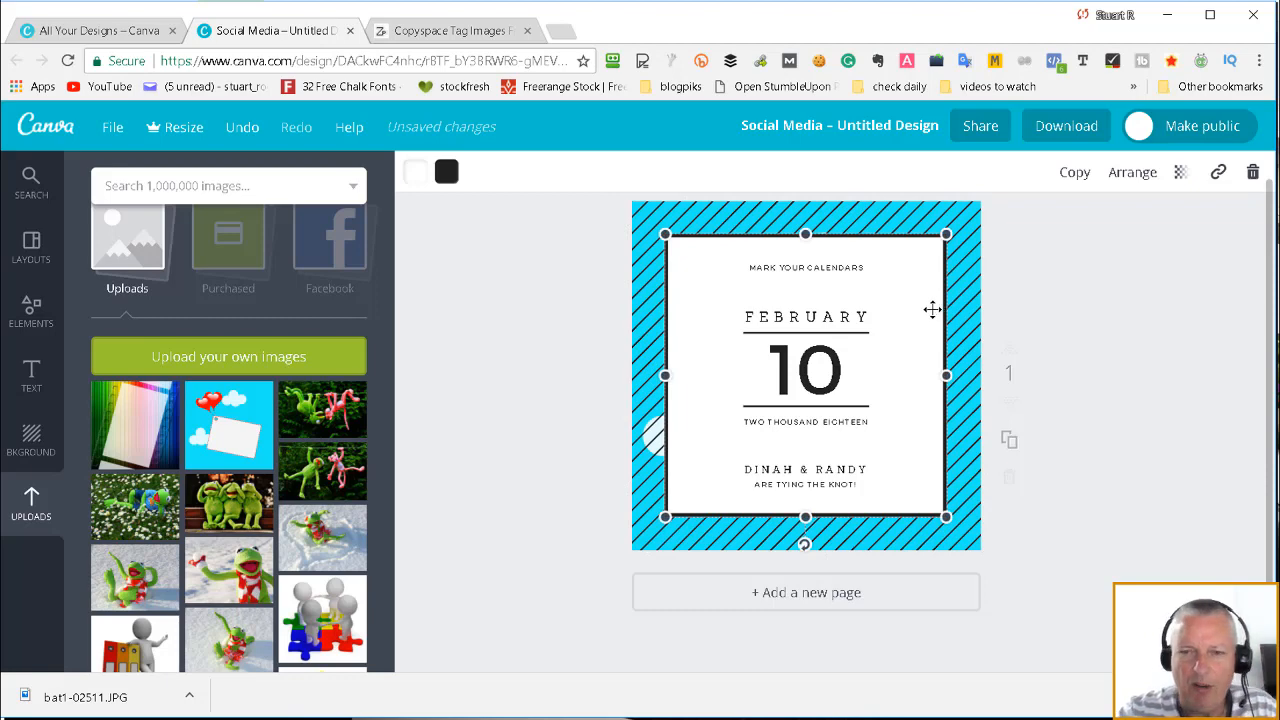
pyautogui.press('Delete')
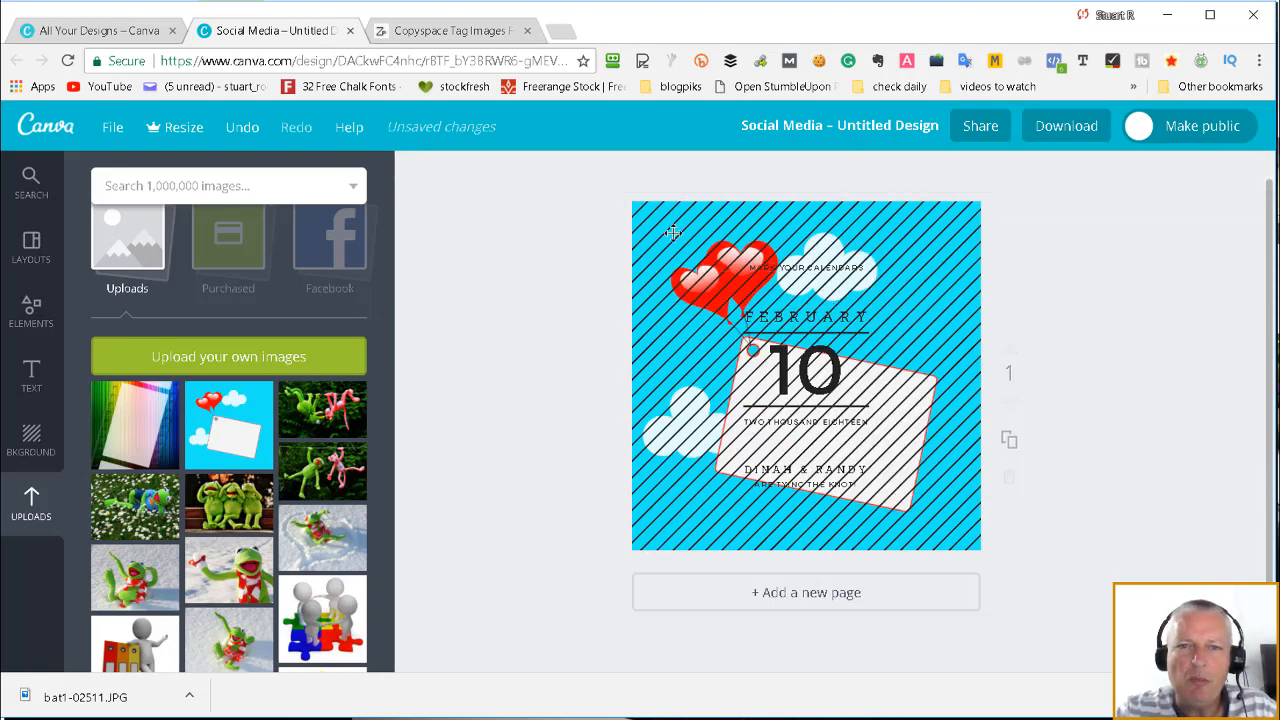
pyautogui.click(935, 336)
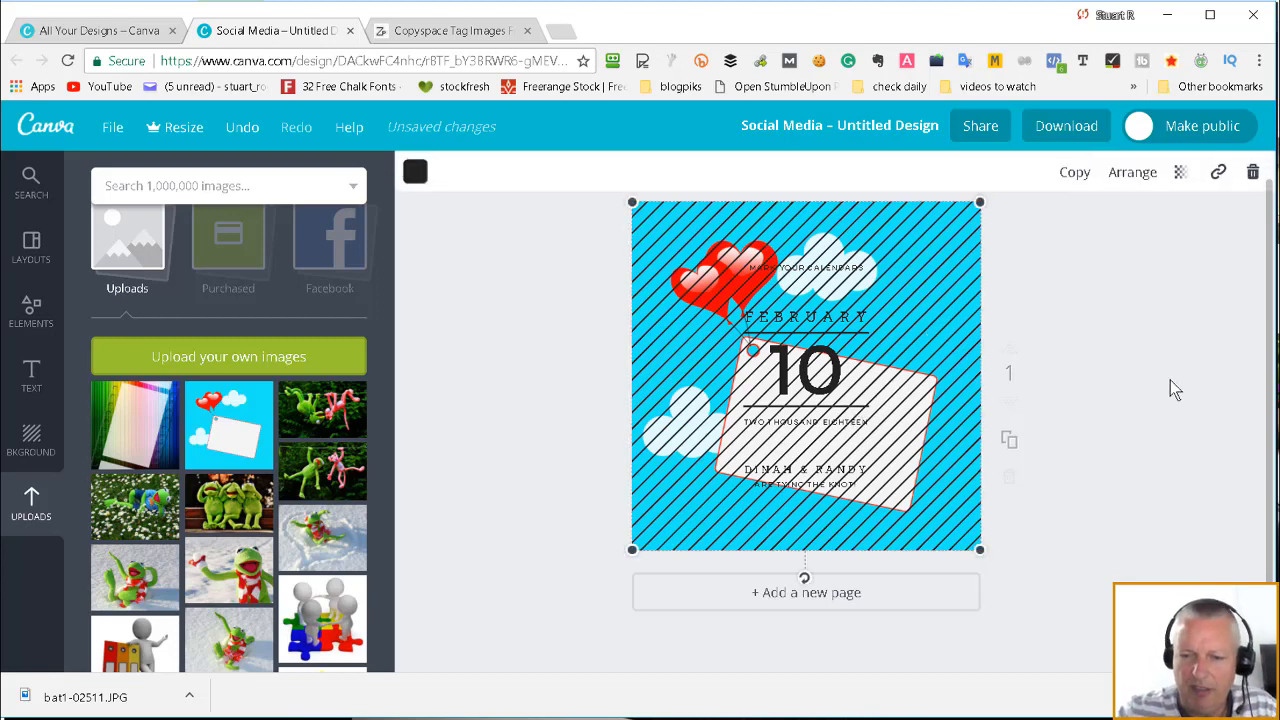
pyautogui.press('Delete')
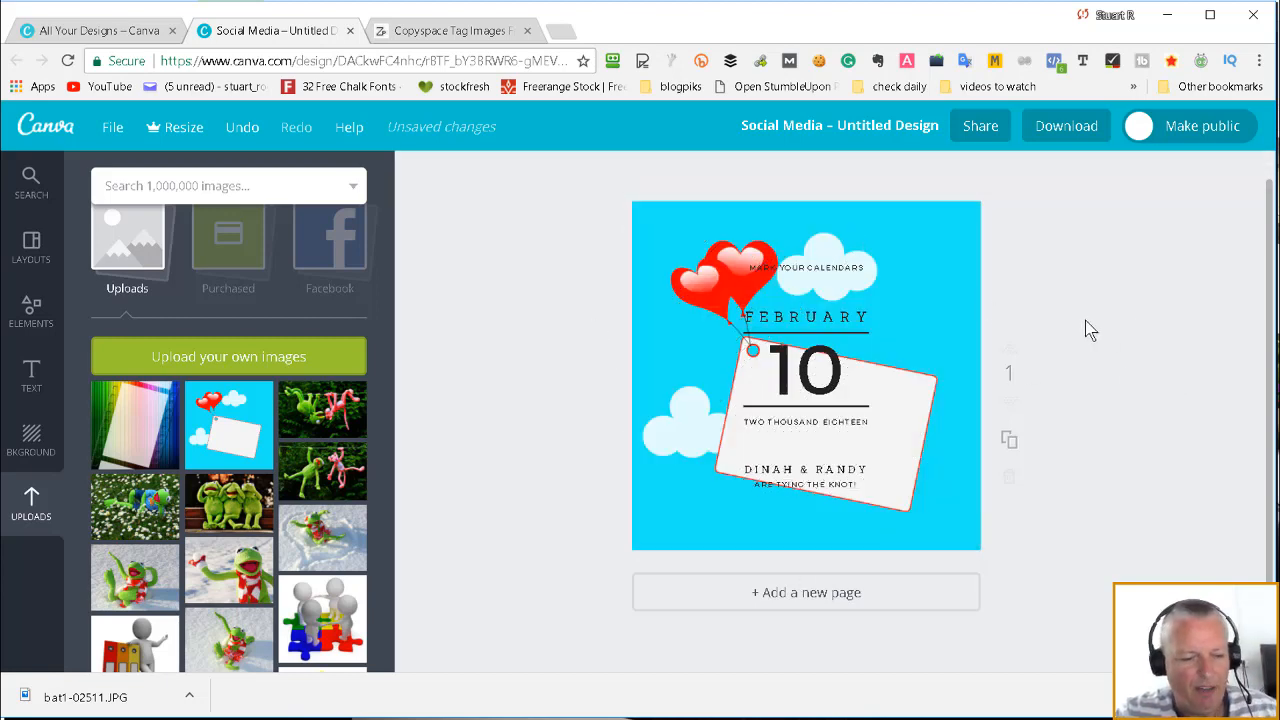
# Undo all the image and layout edits back to the blank page
pyautogui.hotkey('ctrl', 'z')
pyautogui.hotkey('ctrl', 'z')
pyautogui.hotkey('ctrl', 'z')
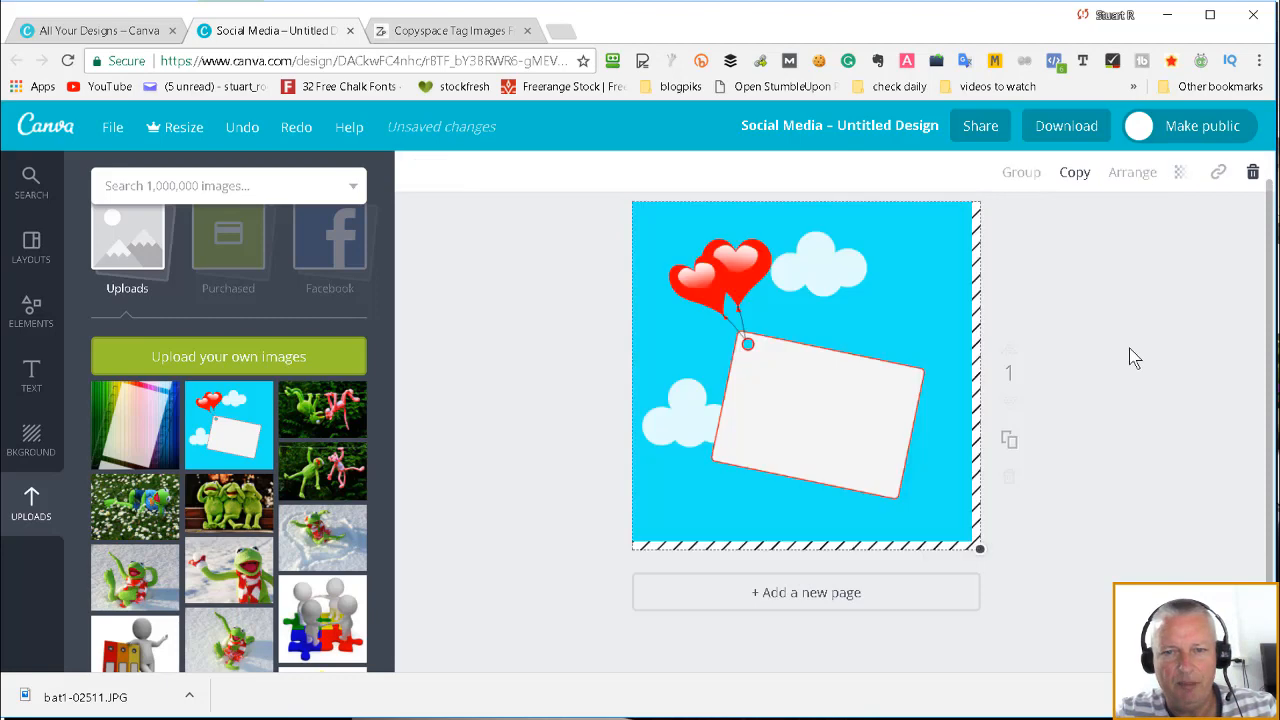
pyautogui.hotkey('ctrl', 'z')
pyautogui.hotkey('ctrl', 'z')
pyautogui.hotkey('ctrl', 'z')
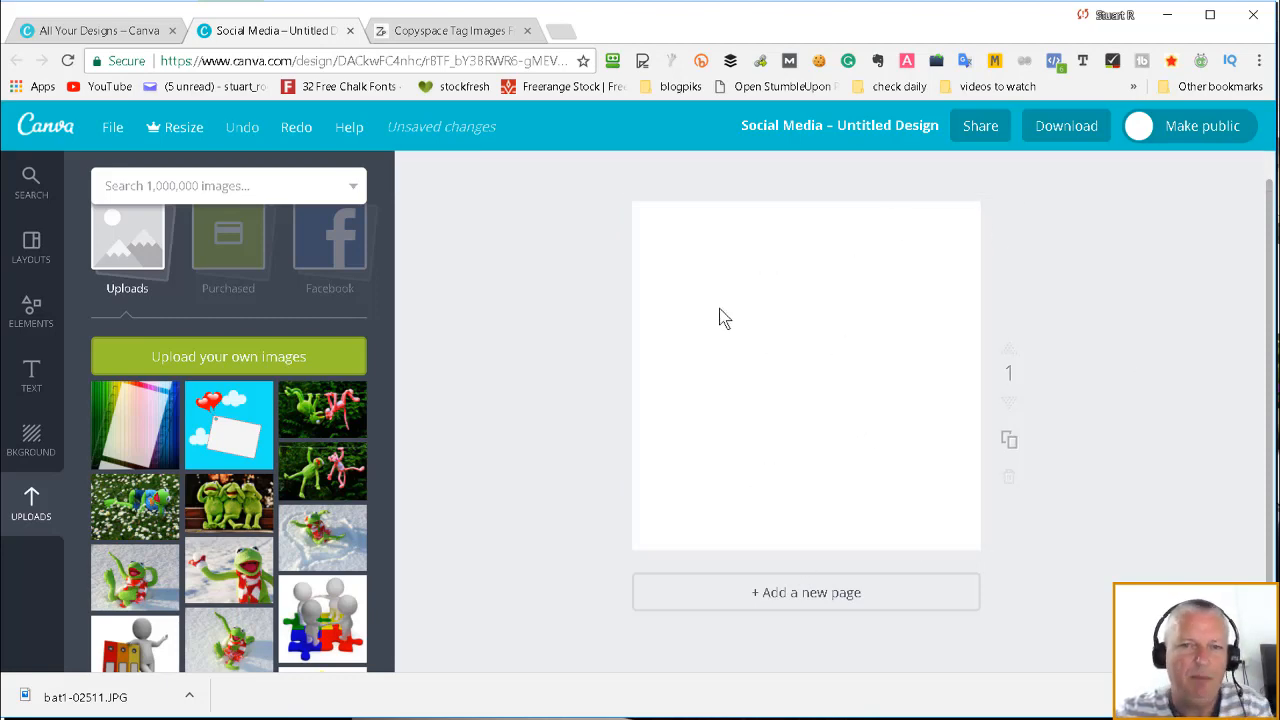
# Place the uploaded heart balloon image on the blank page and enlarge it to fill the whole design
pyautogui.moveTo(213, 422); pyautogui.dragTo(735, 370)
pyautogui.moveTo(640, 218); pyautogui.dragTo(615, 195)
pyautogui.moveTo(966, 541); pyautogui.dragTo(997, 565)
pyautogui.moveTo(966, 496); pyautogui.dragTo(963, 491)
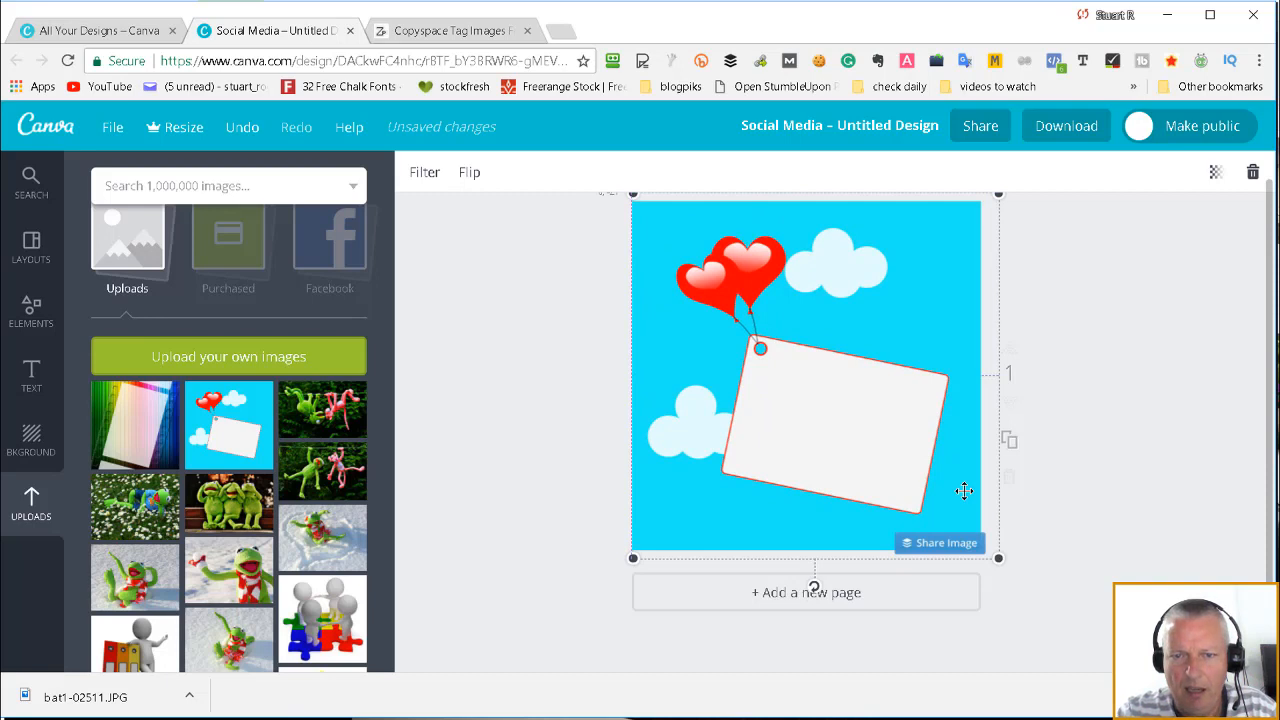
pyautogui.click(1037, 400)
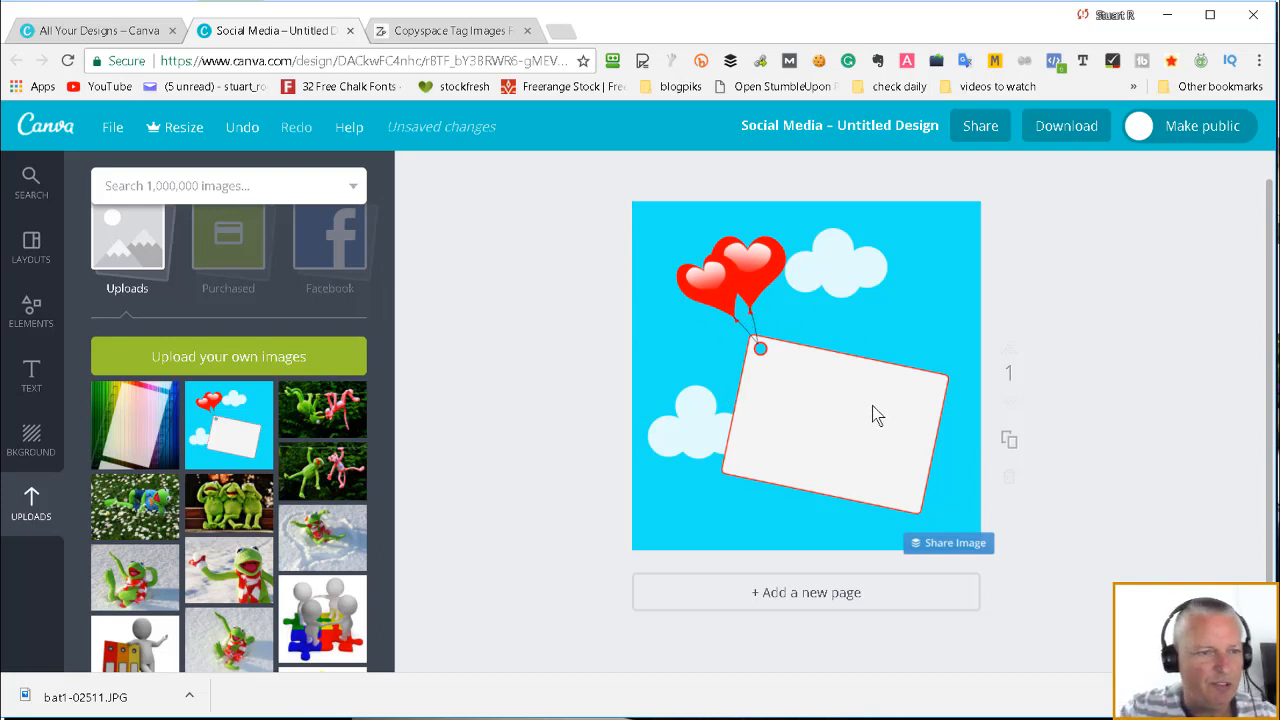
# Look through the ready-made text combinations for one that suits the blank tag
pyautogui.click(30, 378)
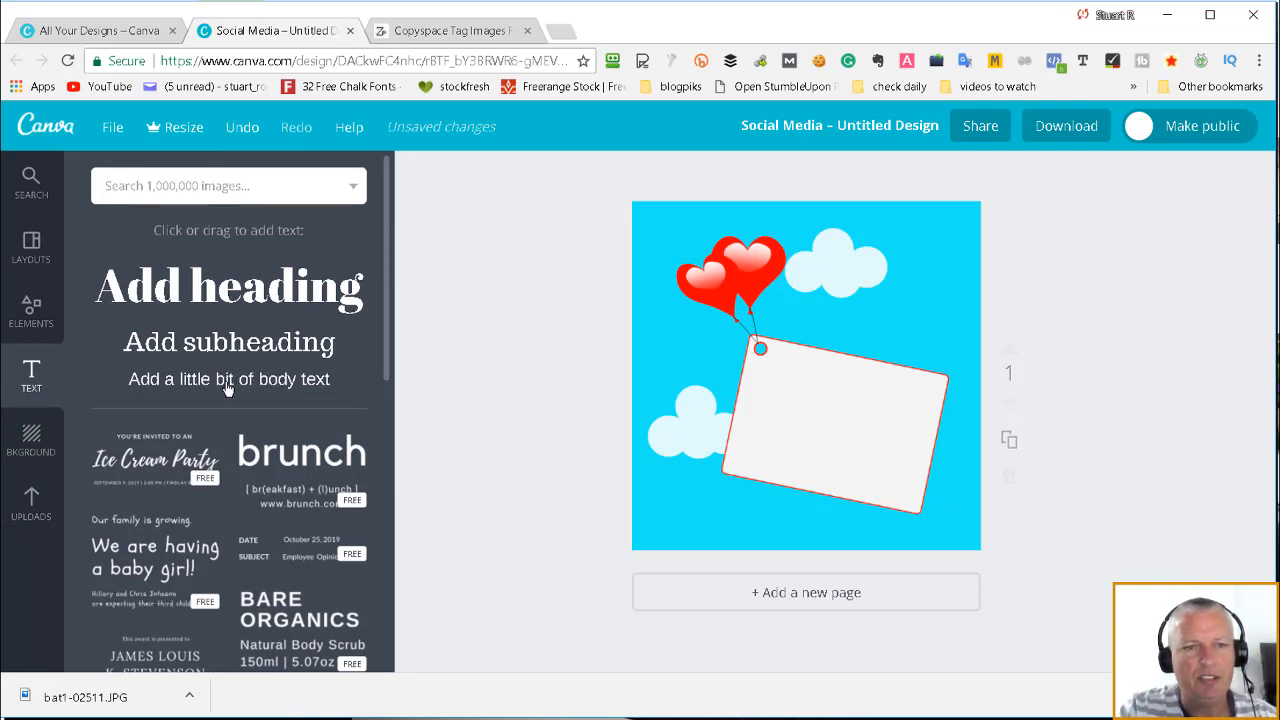
pyautogui.scroll(-3, 285, 343)
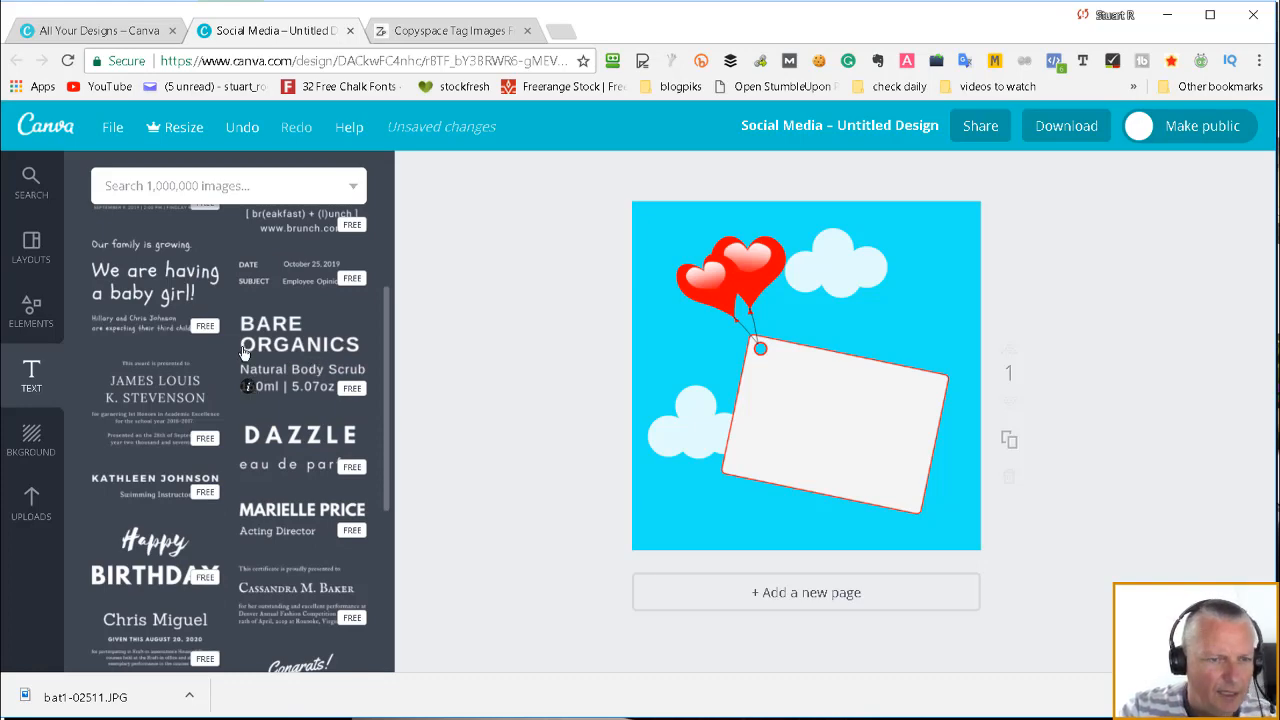
pyautogui.scroll(-2, 248, 380)
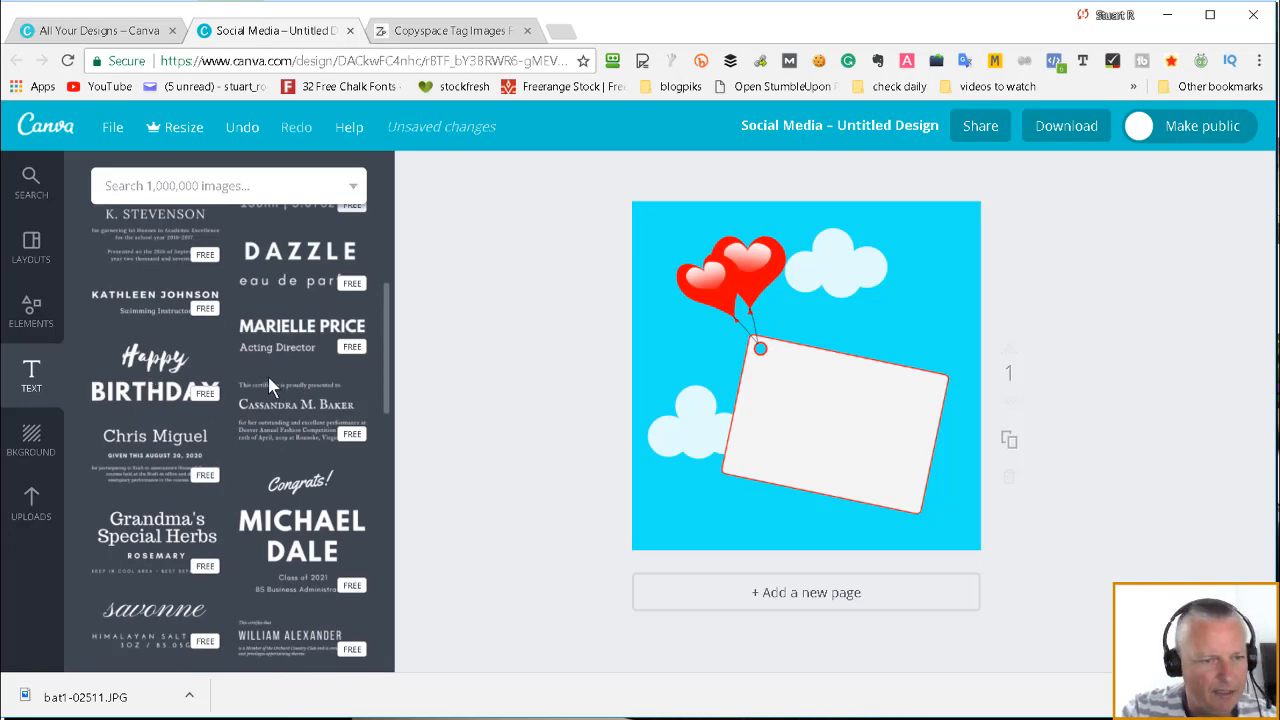
pyautogui.scroll(-3, 268, 376)
pyautogui.scroll(-1, 290, 432)
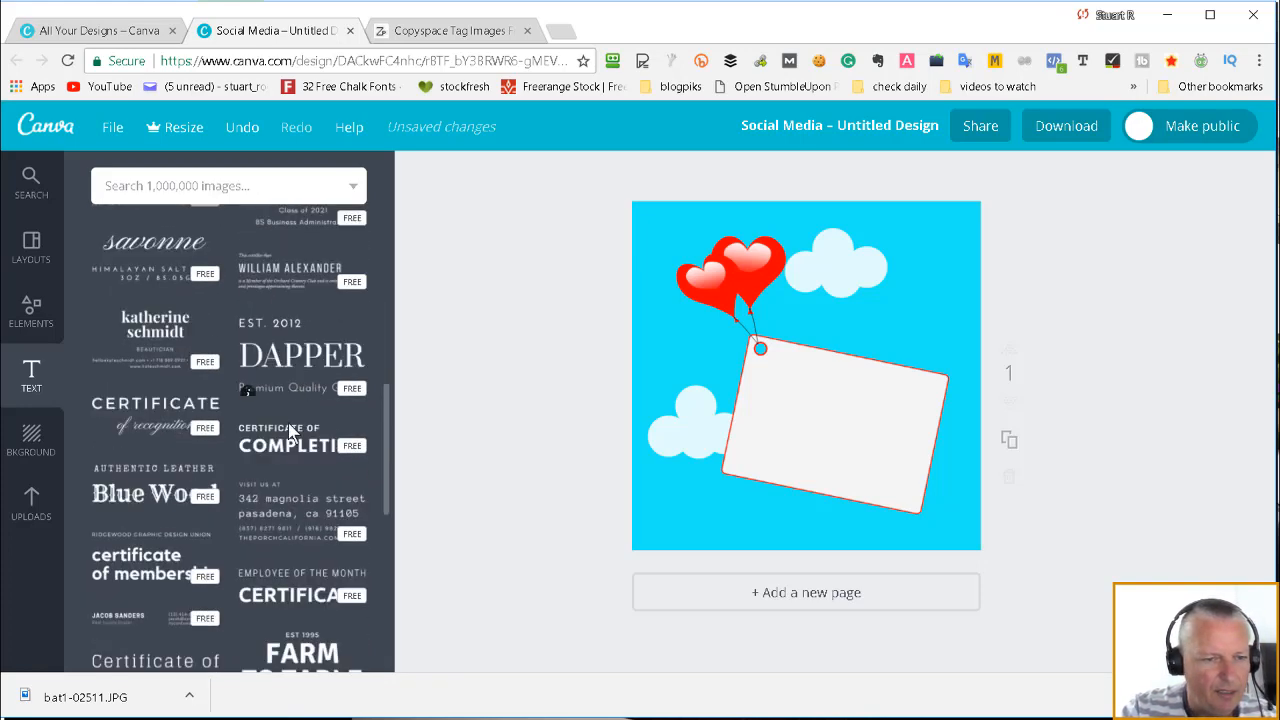
pyautogui.scroll(-1, 313, 430)
pyautogui.scroll(-4, 313, 430)
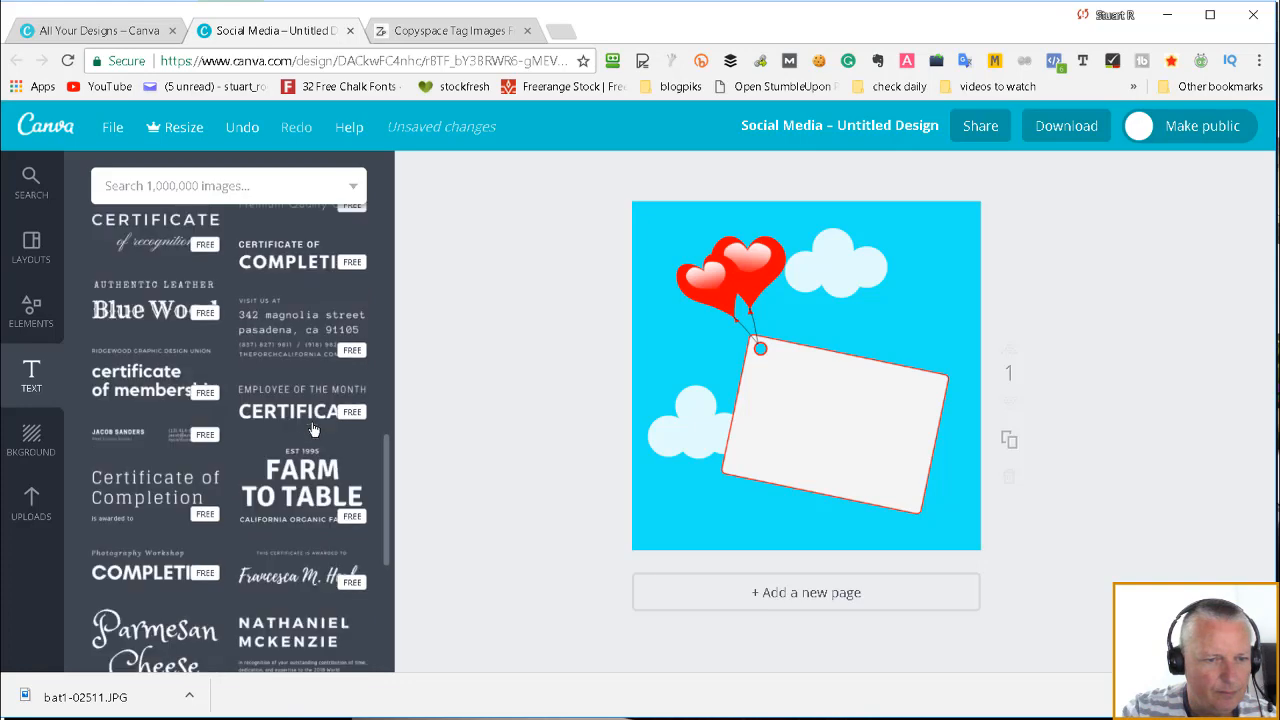
pyautogui.scroll(-3, 305, 403)
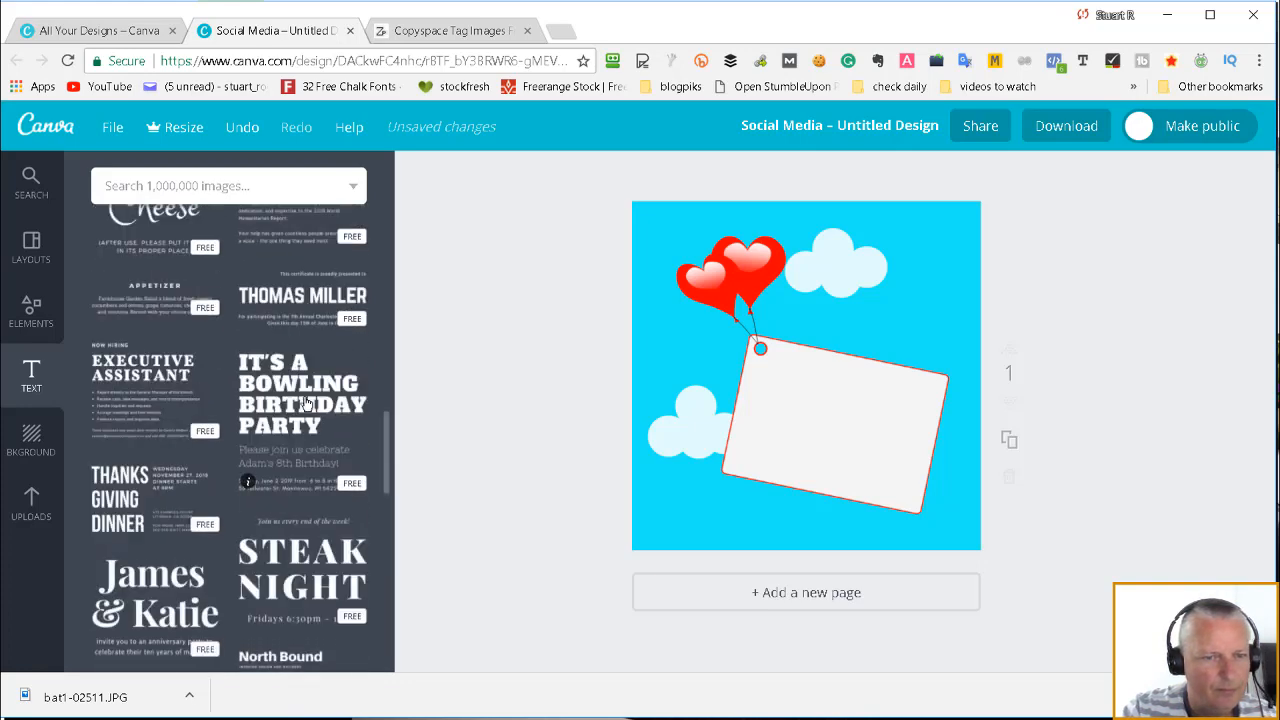
pyautogui.scroll(-2, 290, 408)
pyautogui.scroll(-3, 294, 415)
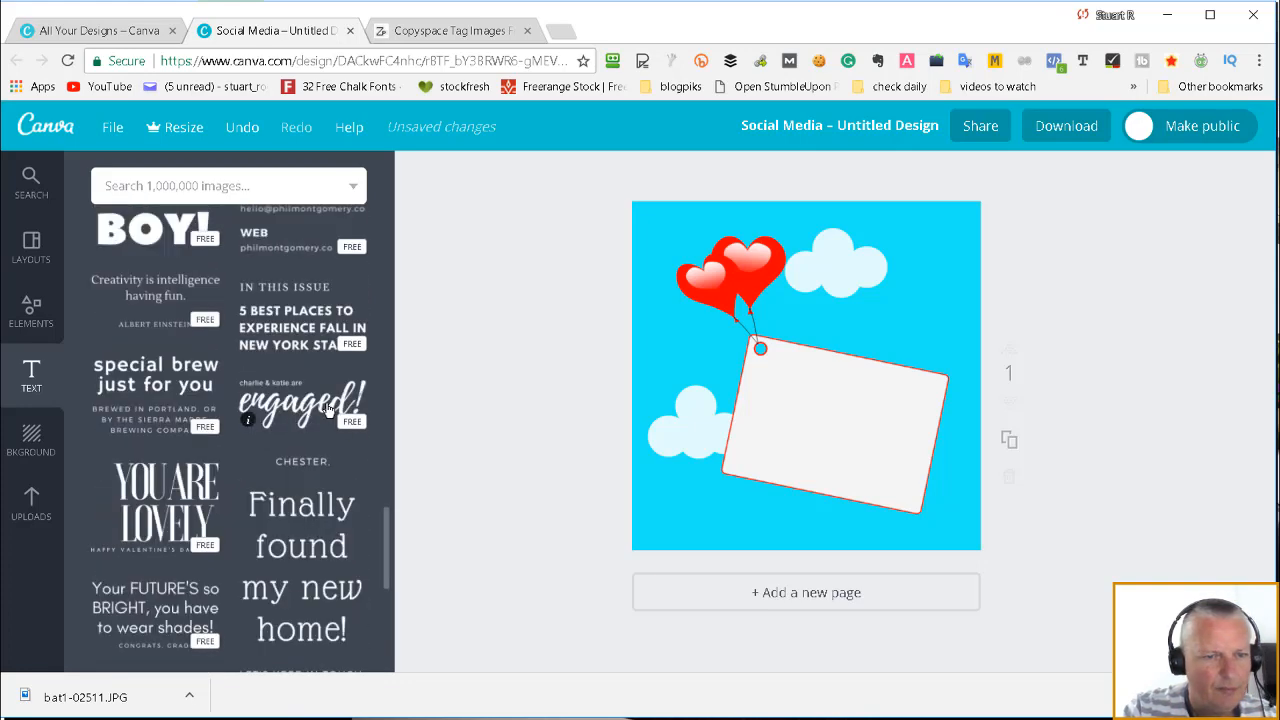
pyautogui.scroll(-2, 303, 390)
pyautogui.scroll(4, 303, 405)
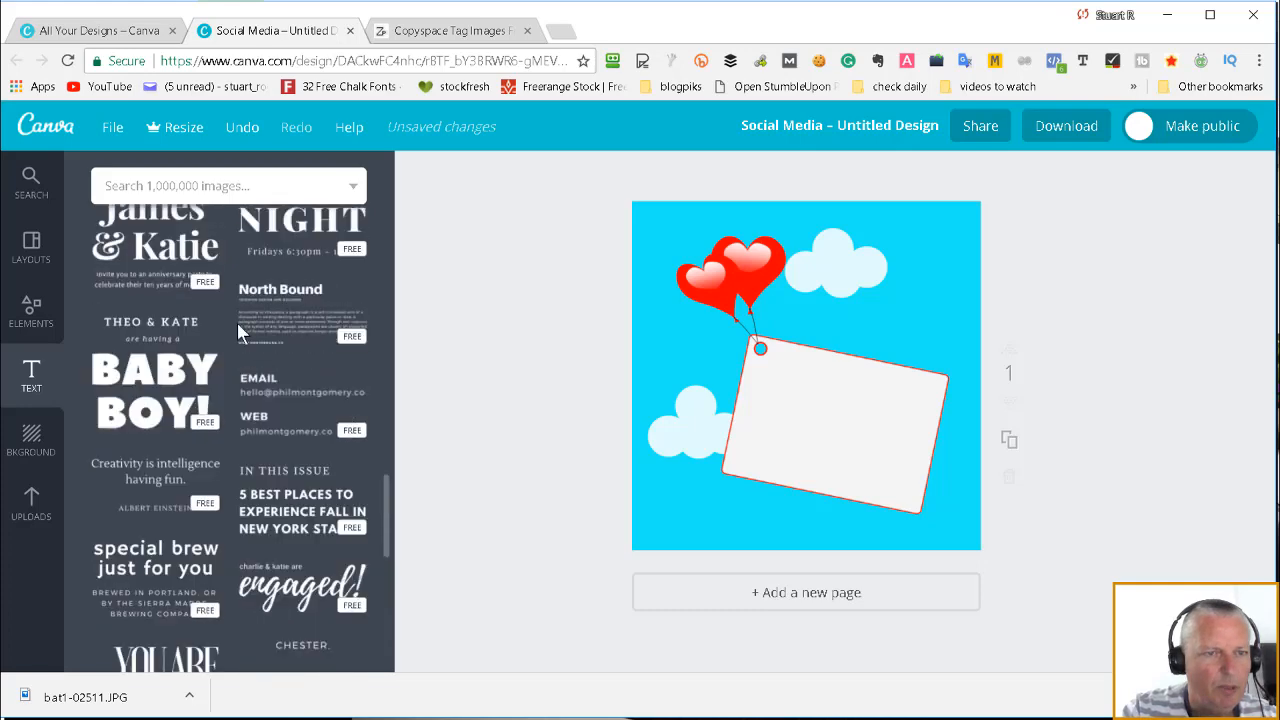
pyautogui.scroll(4, 241, 187)
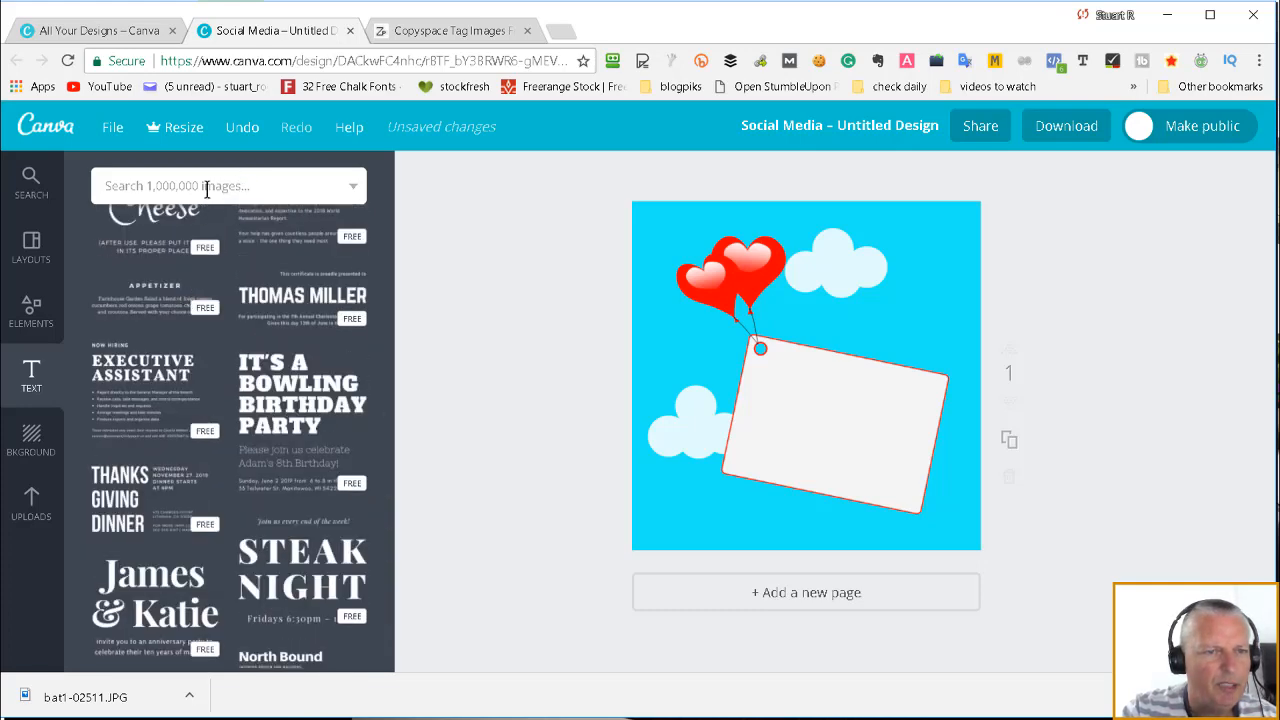
pyautogui.click(216, 186)
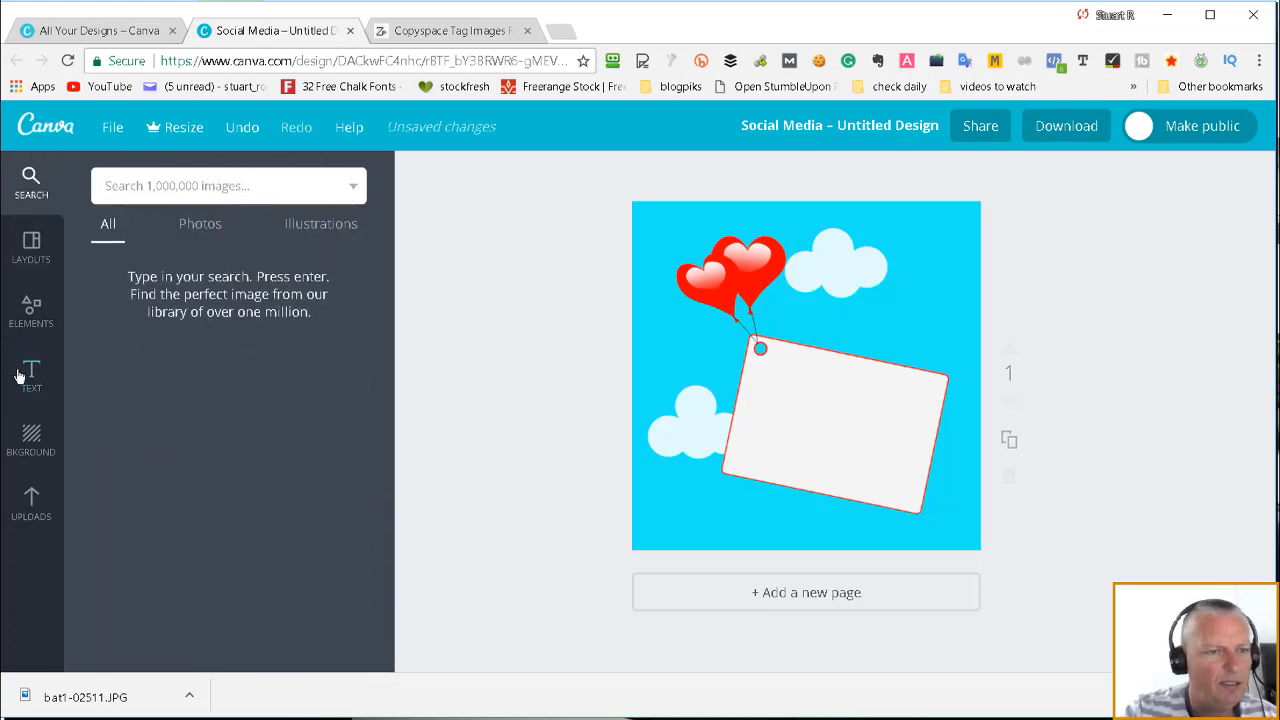
pyautogui.click(33, 376)
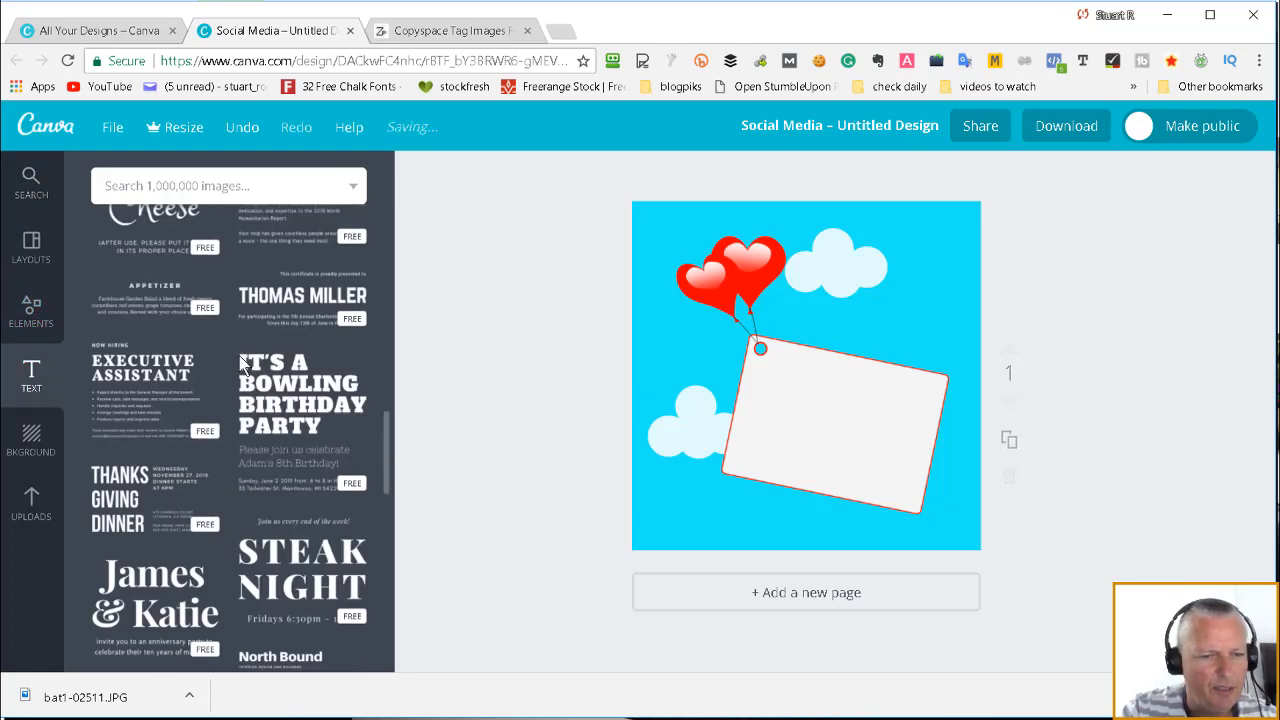
# Find the free "Happy Mother's Day!" text combination and place it over the blank tag
pyautogui.scroll(-2, 248, 368)
pyautogui.scroll(-5, 250, 365)
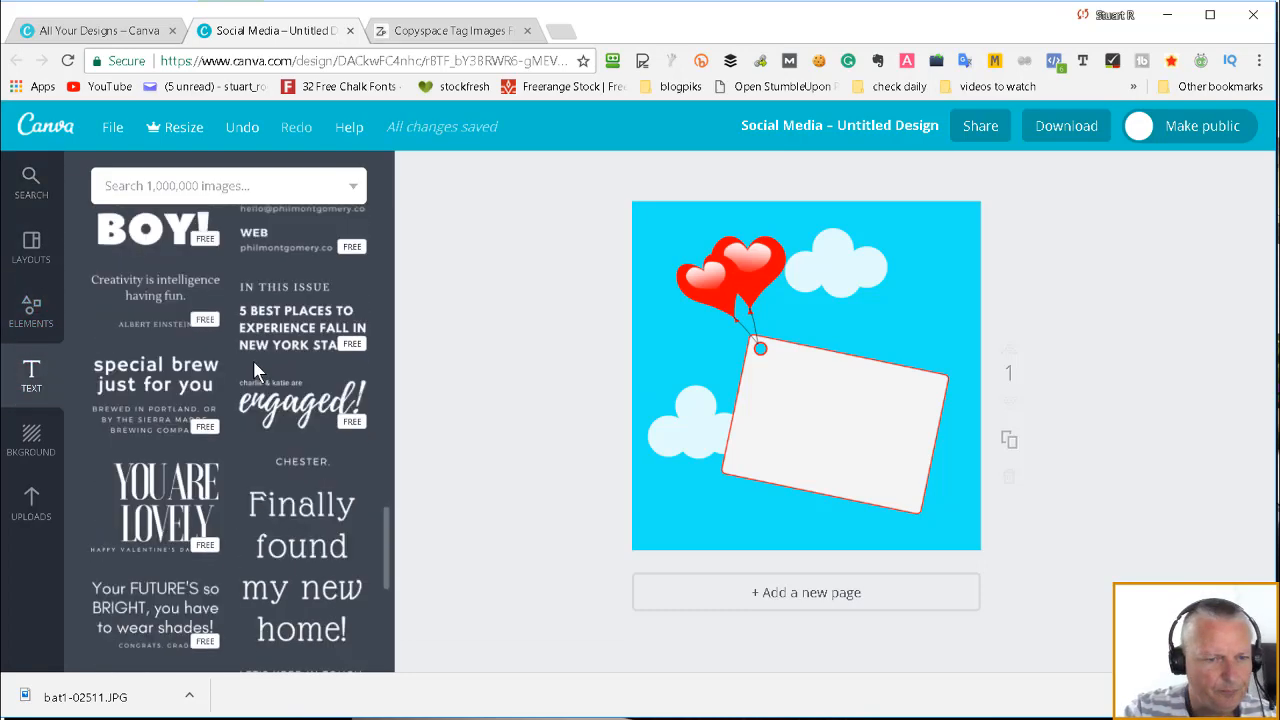
pyautogui.scroll(-1, 254, 366)
pyautogui.scroll(-2, 273, 424)
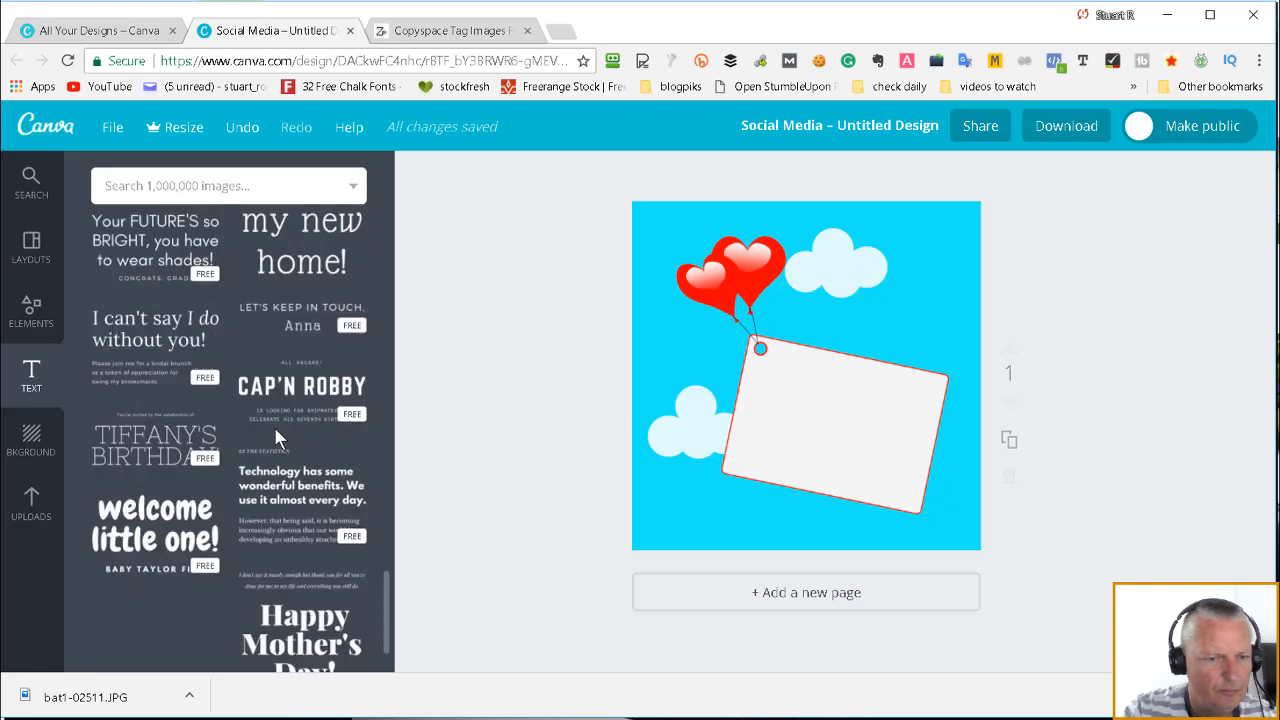
pyautogui.scroll(-3, 292, 427)
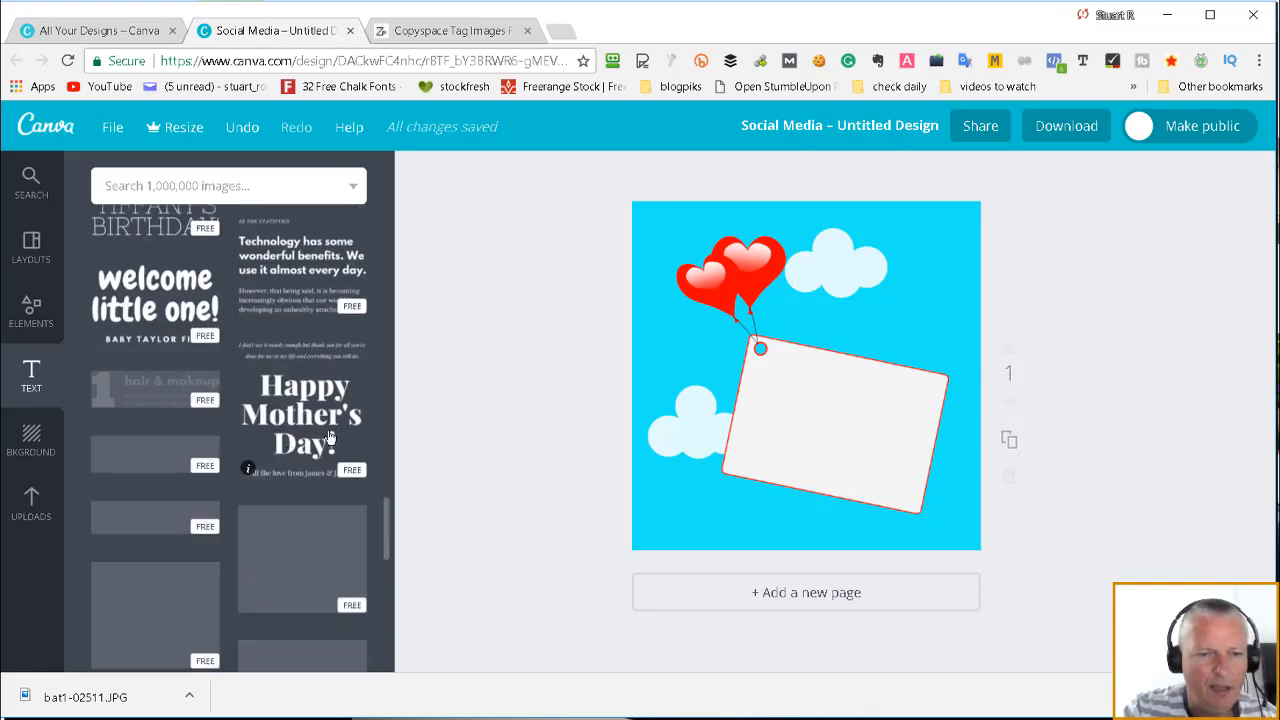
pyautogui.moveTo(309, 417); pyautogui.dragTo(803, 390)
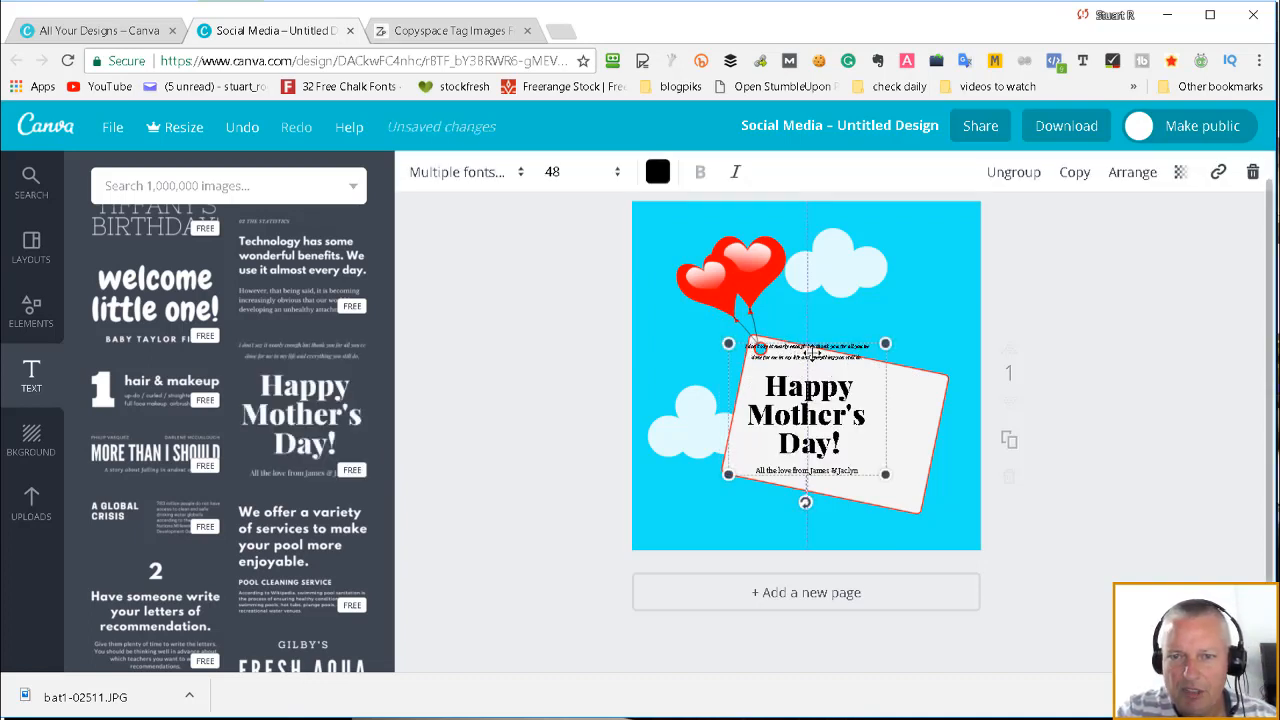
# Delete the small italic message above the "Happy Mother's Day!" heading
pyautogui.doubleClick(808, 355)
pyautogui.moveTo(864, 360); pyautogui.dragTo(744, 346)
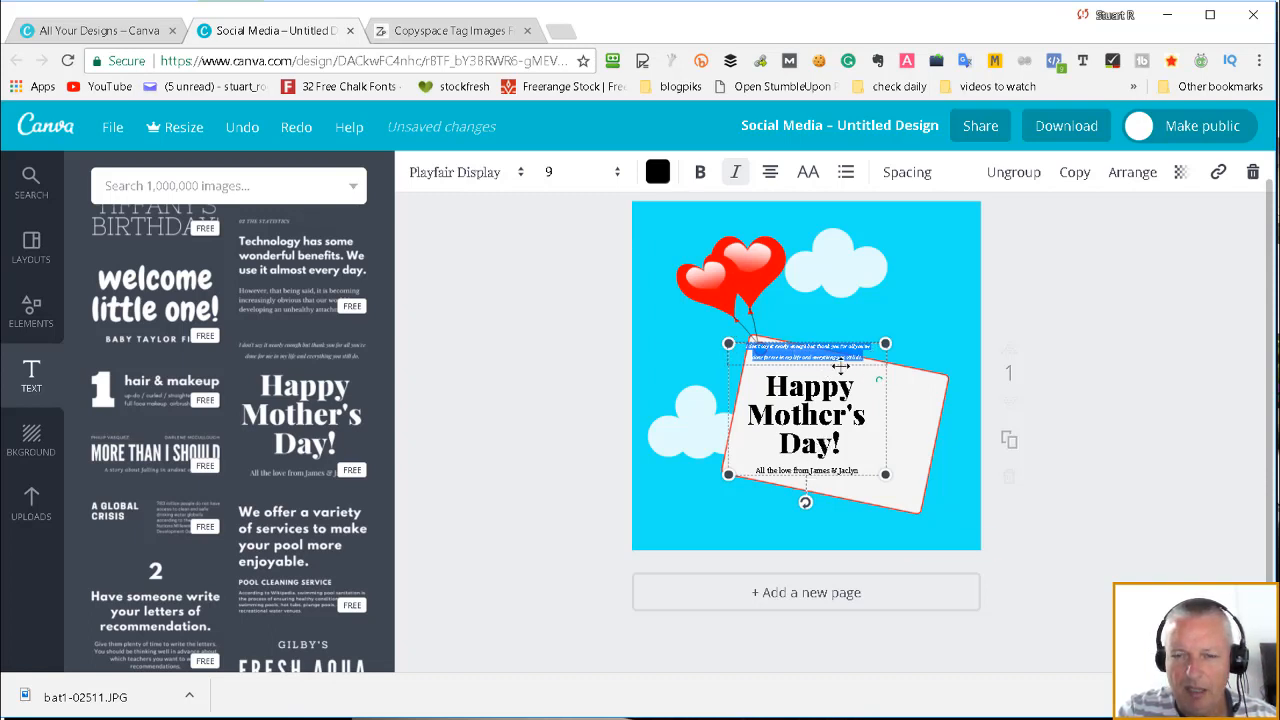
pyautogui.press('BackSpace')
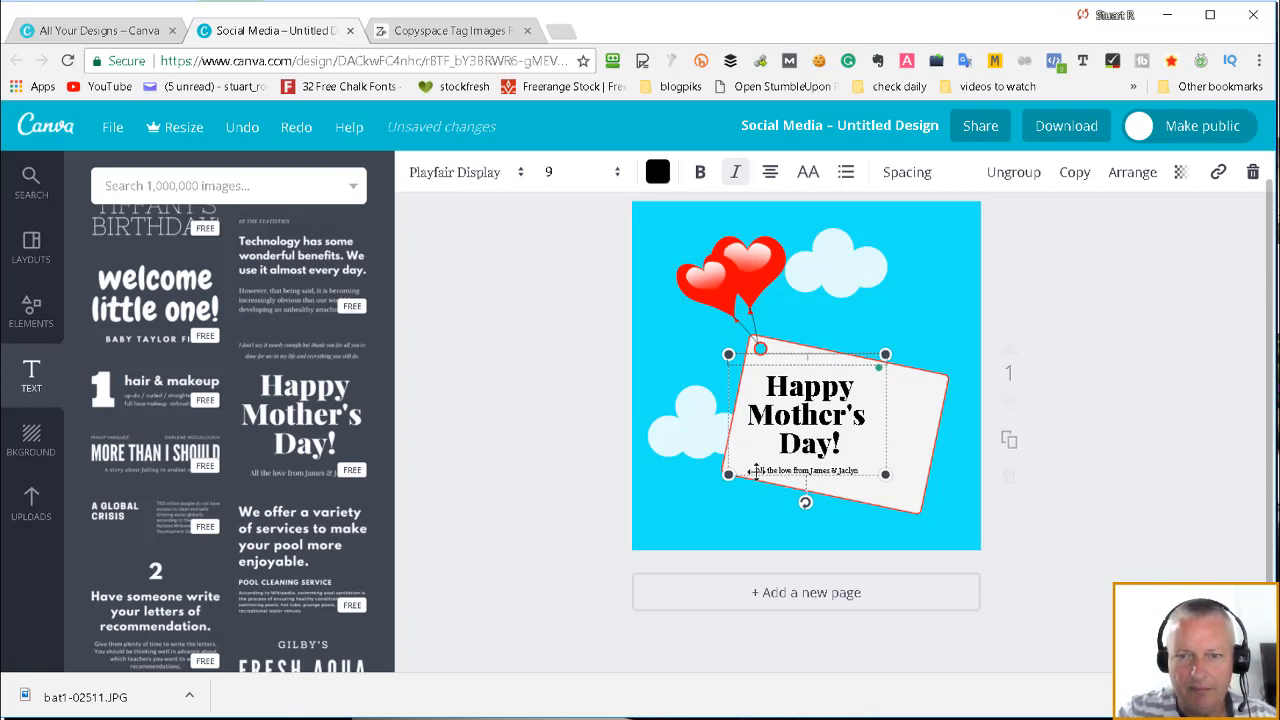
# Erase the small "All the love from" line beneath the "Happy Mother's Day!" heading
pyautogui.click(804, 458)
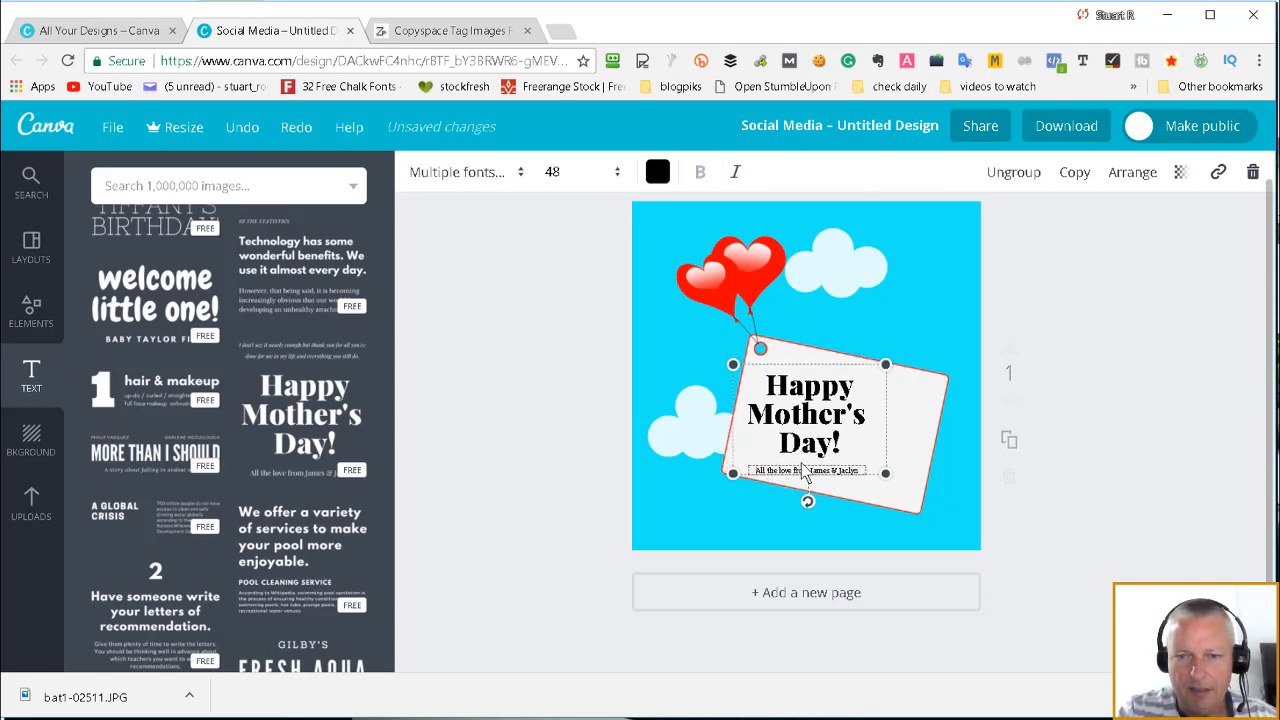
pyautogui.click(861, 452)
pyautogui.press('Home')
pyautogui.press('Delete')
pyautogui.press('Delete')
pyautogui.press('Delete')
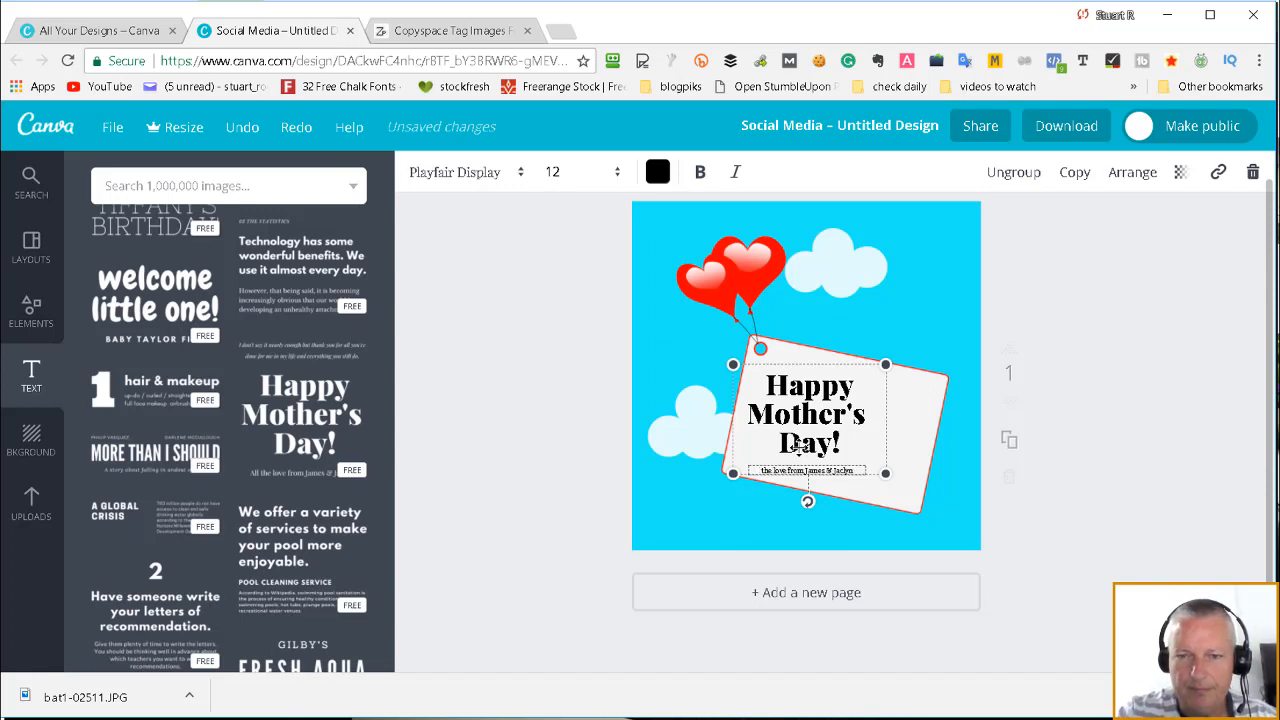
pyautogui.press('Delete')
pyautogui.press('Delete')
pyautogui.press('Delete')
pyautogui.press('Delete')
pyautogui.press('Delete')
pyautogui.press('Delete')
pyautogui.press('Delete')
pyautogui.press('Delete')
pyautogui.press('Delete')
pyautogui.press('Delete')
pyautogui.press('Delete')
pyautogui.press('Delete')
pyautogui.press('Delete')
pyautogui.press('Delete')
pyautogui.press('Delete')
pyautogui.press('Delete')
pyautogui.press('Delete')
pyautogui.press('Delete')
pyautogui.press('Delete')
pyautogui.press('Delete')
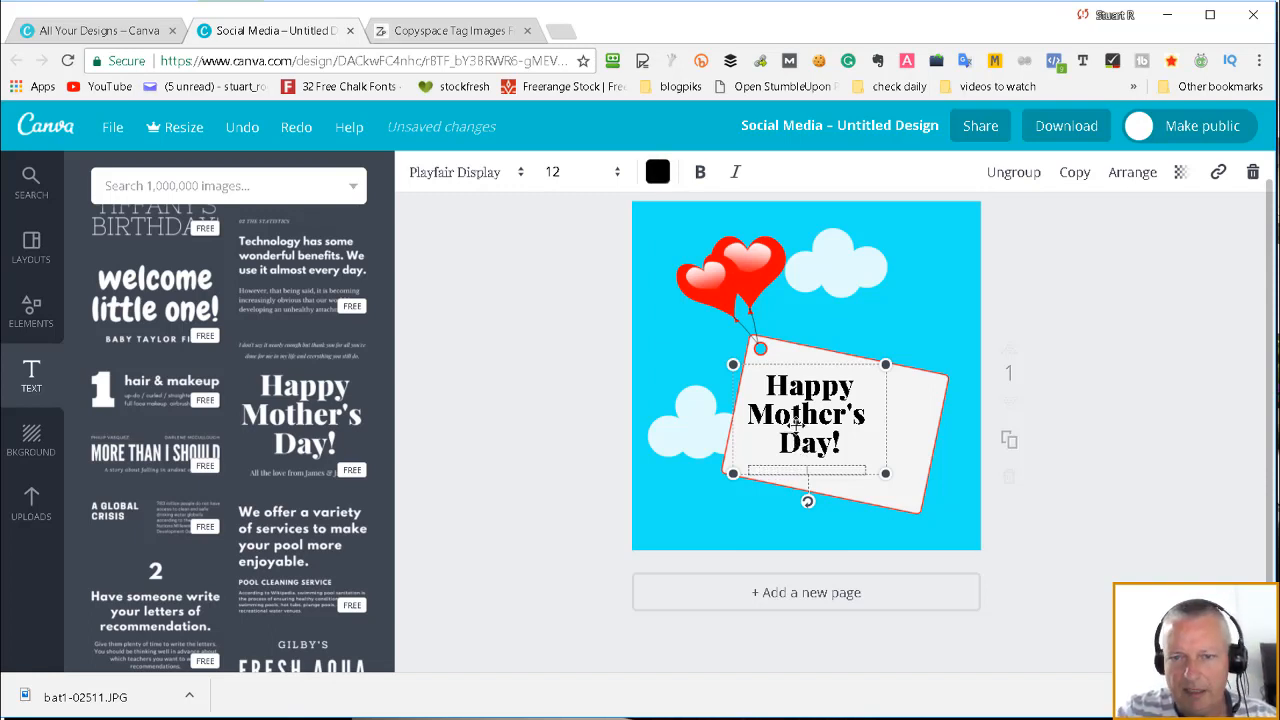
# Extend the heading to read "Happy Mother's Day Mum!"
pyautogui.click(852, 412)
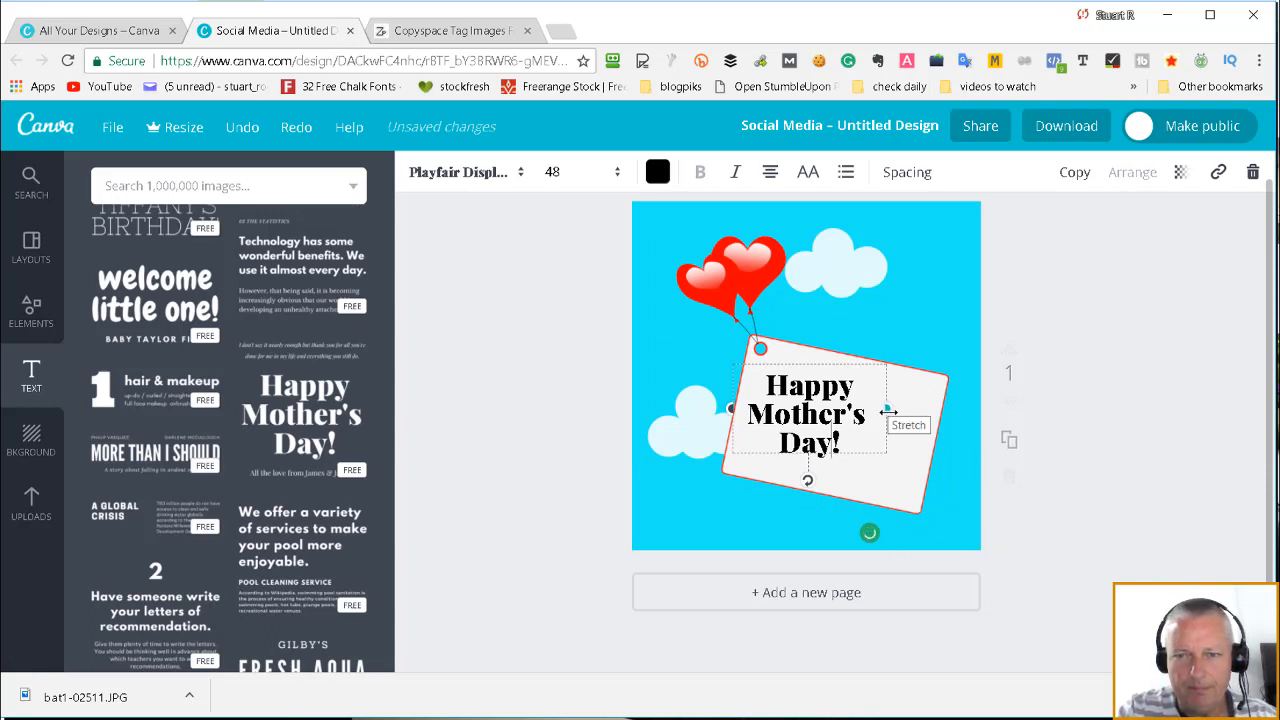
pyautogui.click(824, 415)
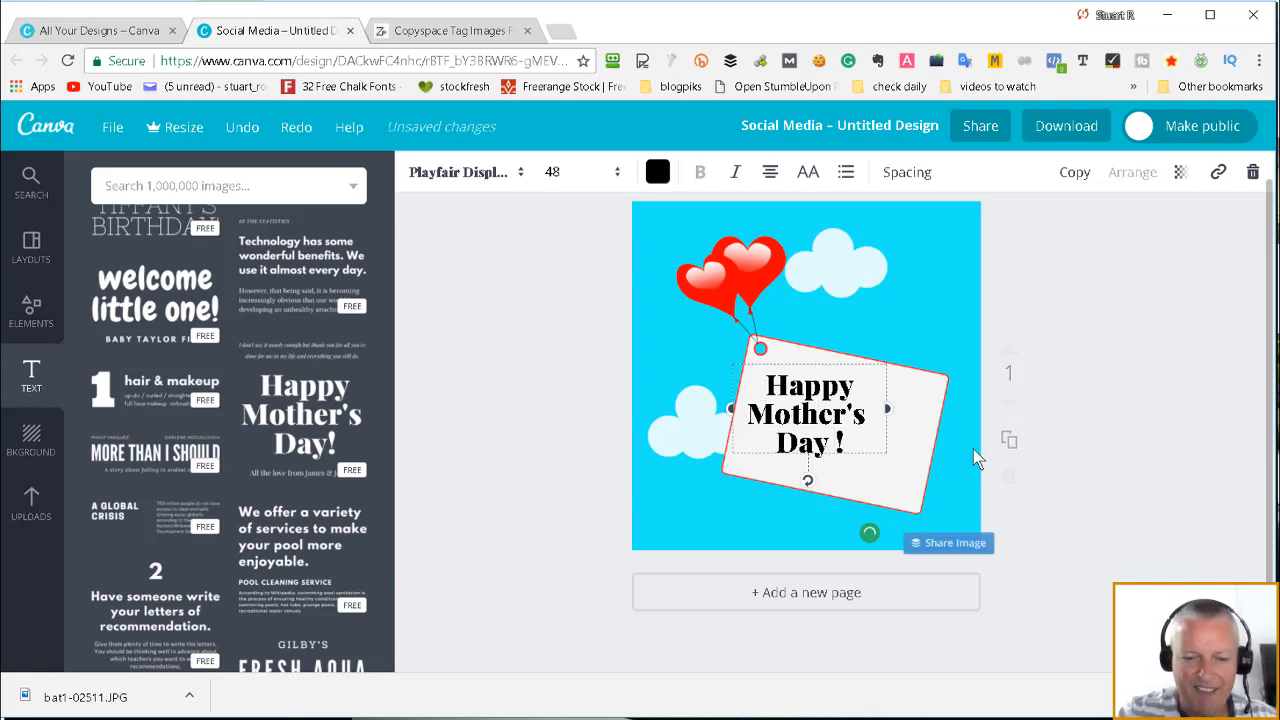
pyautogui.write('Mum')
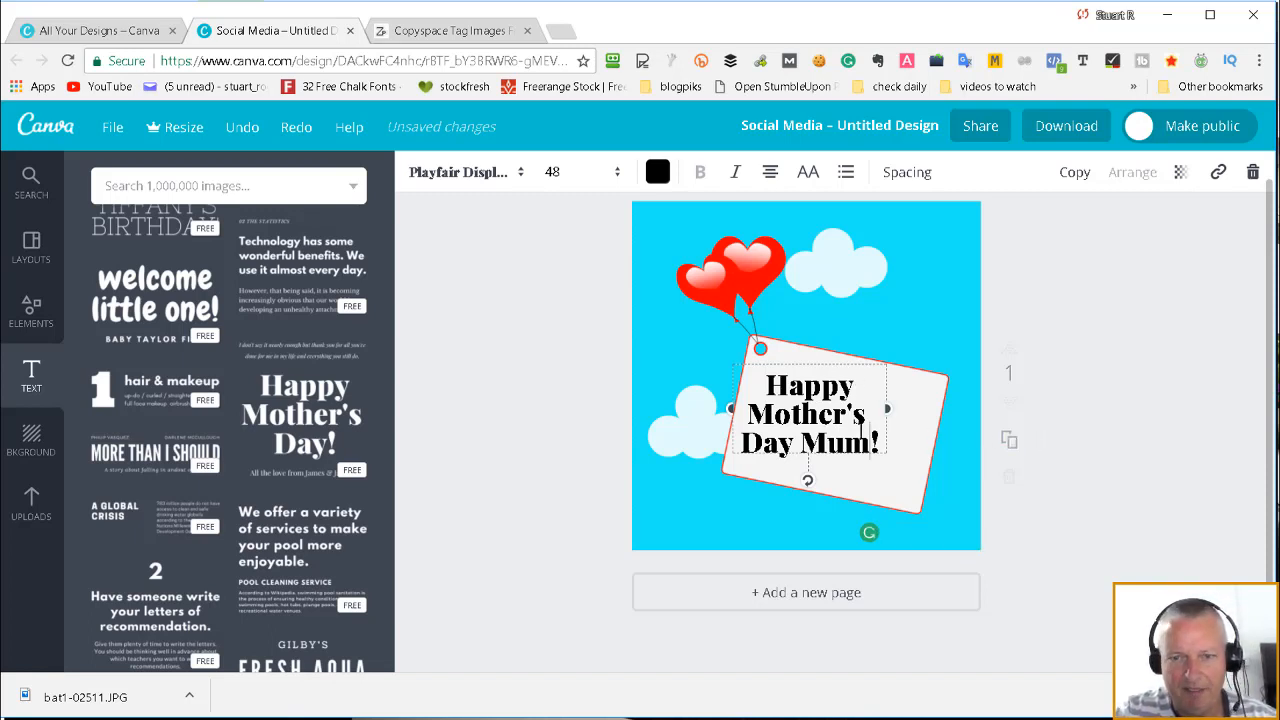
# Rotate the greeting clockwise to match the tag's tilt and position it in the middle of the tag
pyautogui.moveTo(810, 487); pyautogui.dragTo(788, 472)
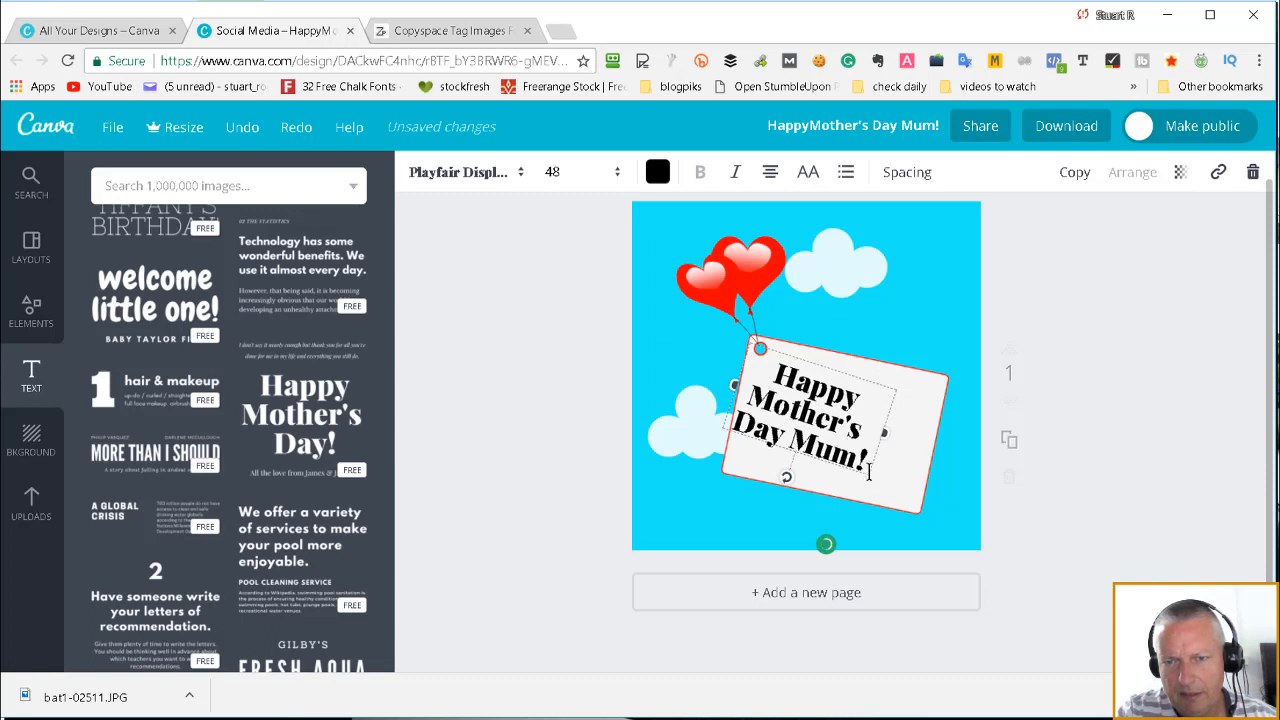
pyautogui.moveTo(869, 473); pyautogui.dragTo(894, 460)
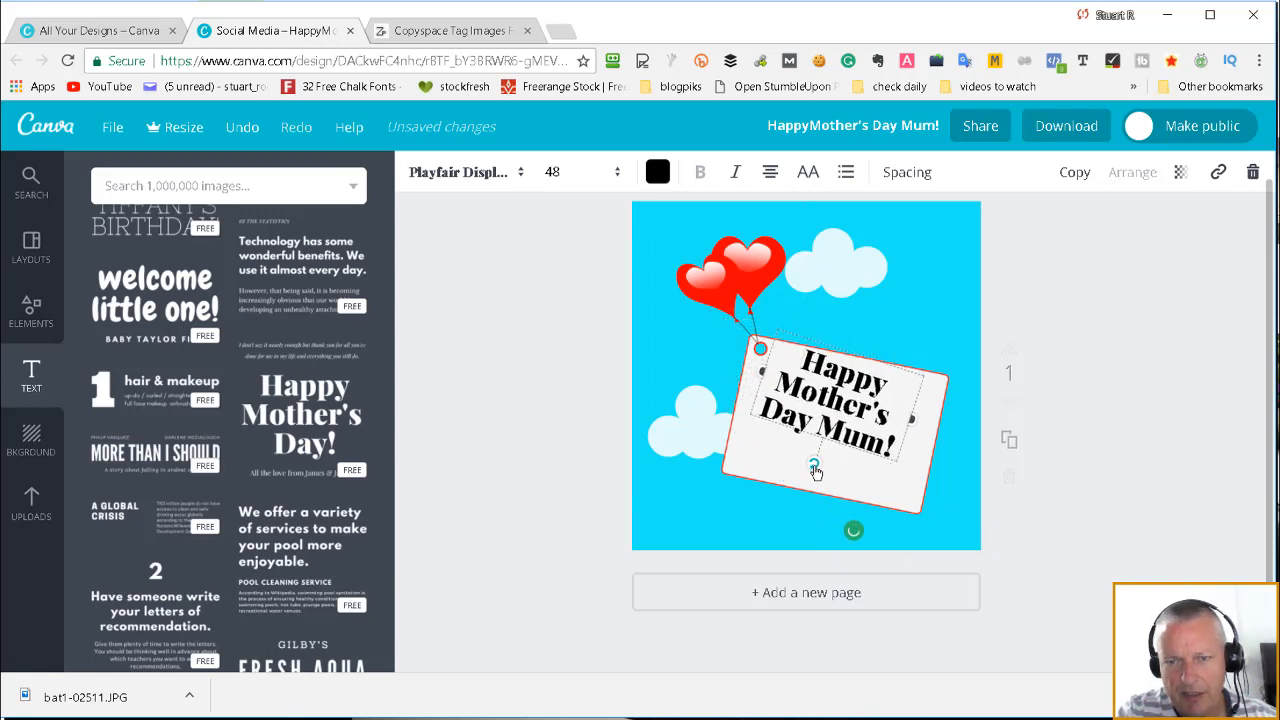
pyautogui.moveTo(815, 471); pyautogui.dragTo(883, 478)
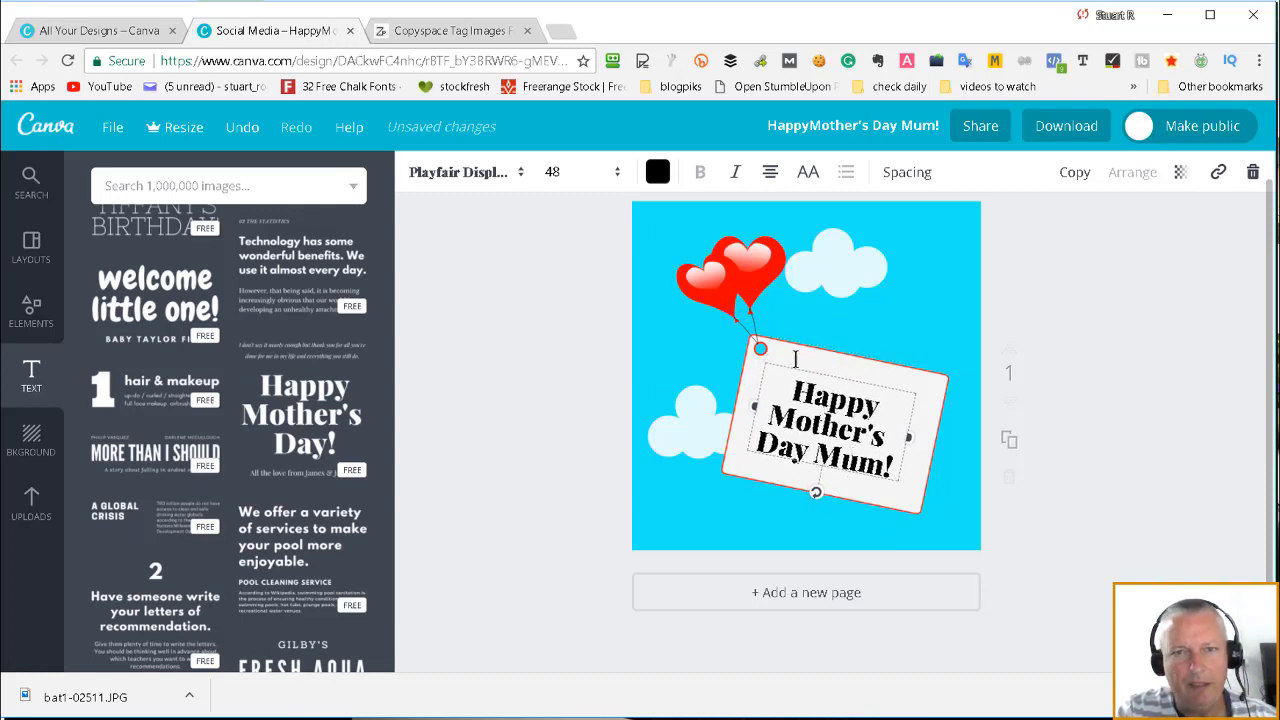
# Set the greeting's font size to 56 and widen its text box on both sides to span the tag
pyautogui.click(617, 172)
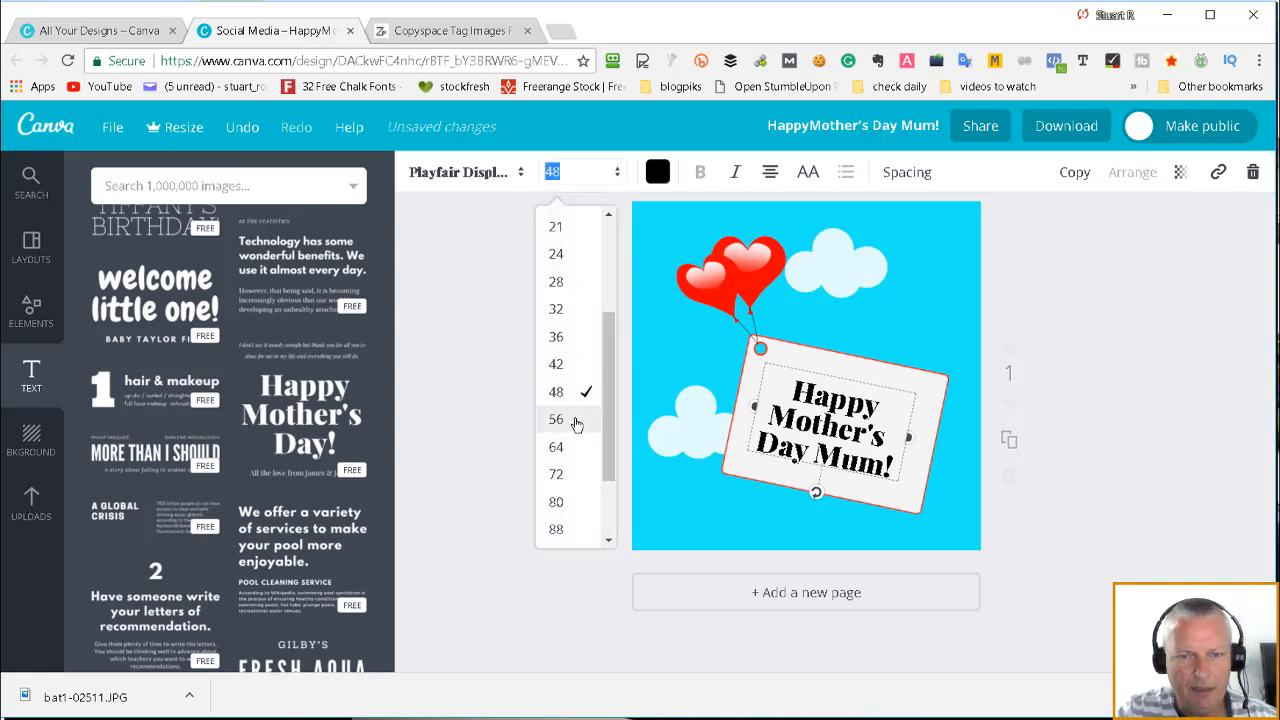
pyautogui.click(576, 420)
pyautogui.moveTo(904, 438); pyautogui.dragTo(934, 443)
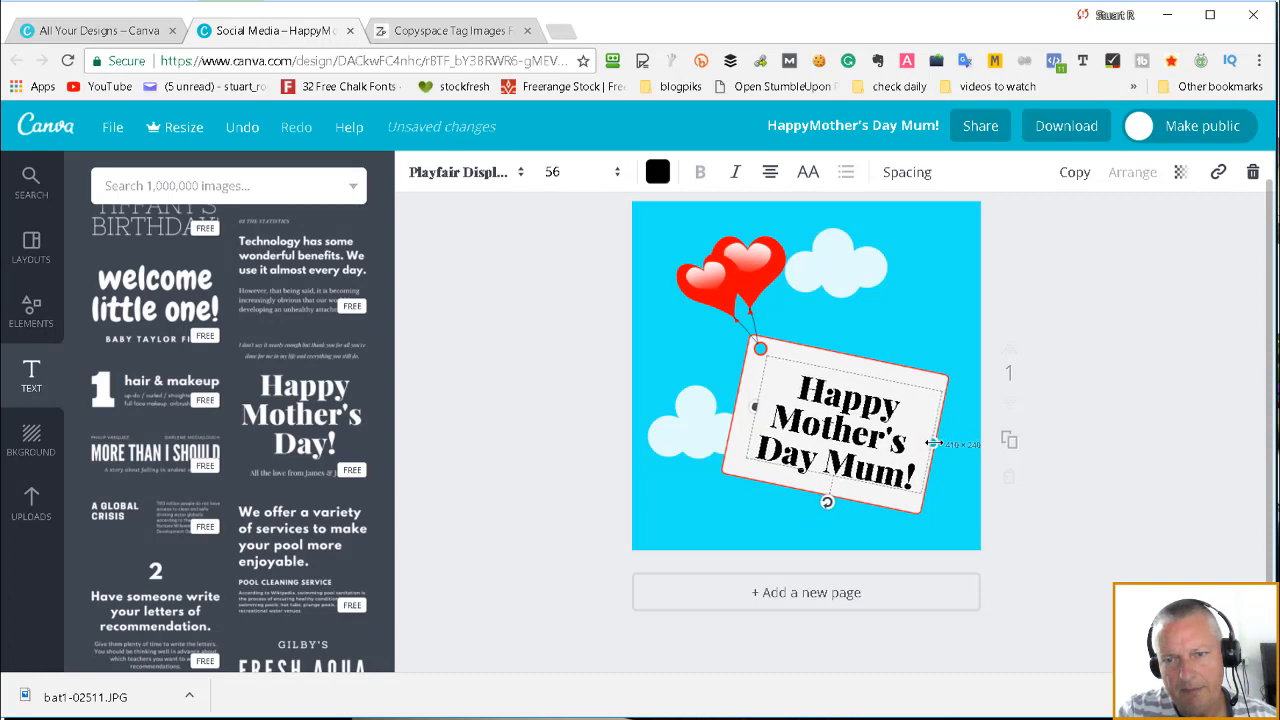
pyautogui.moveTo(752, 405); pyautogui.dragTo(737, 404)
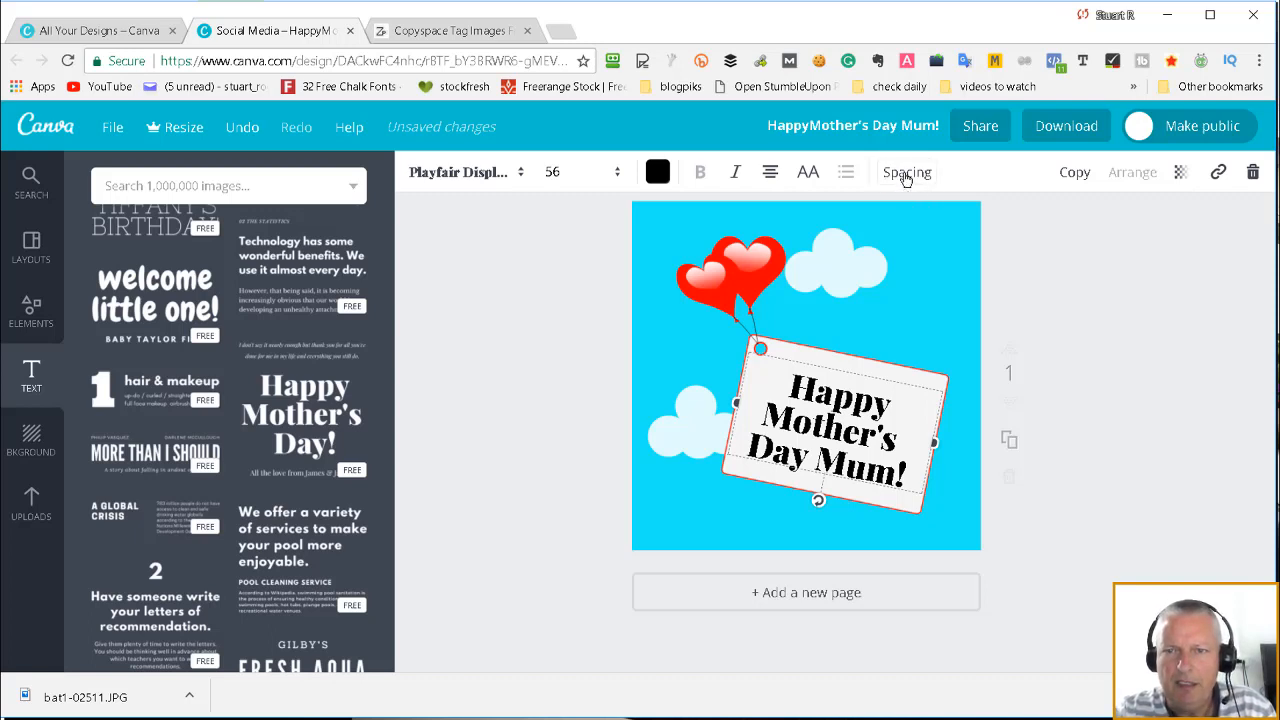
# Increase the greeting's line height to 1.2 and nudge the text up slightly within the tag
pyautogui.click(906, 175)
pyautogui.moveTo(1019, 266); pyautogui.dragTo(1031, 270)
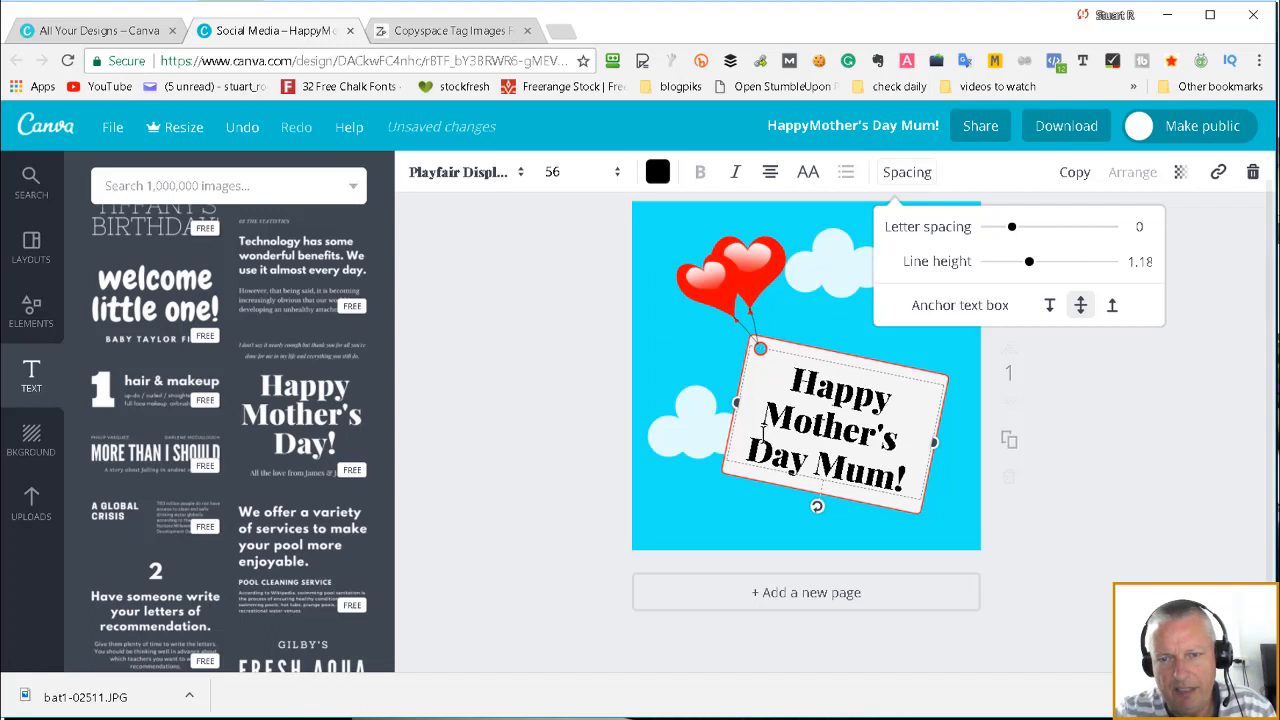
pyautogui.moveTo(872, 494); pyautogui.dragTo(876, 487)
# Set the greeting's letter spacing to 50 and nudge the text slightly down to centre it on the tag
pyautogui.click(906, 172)
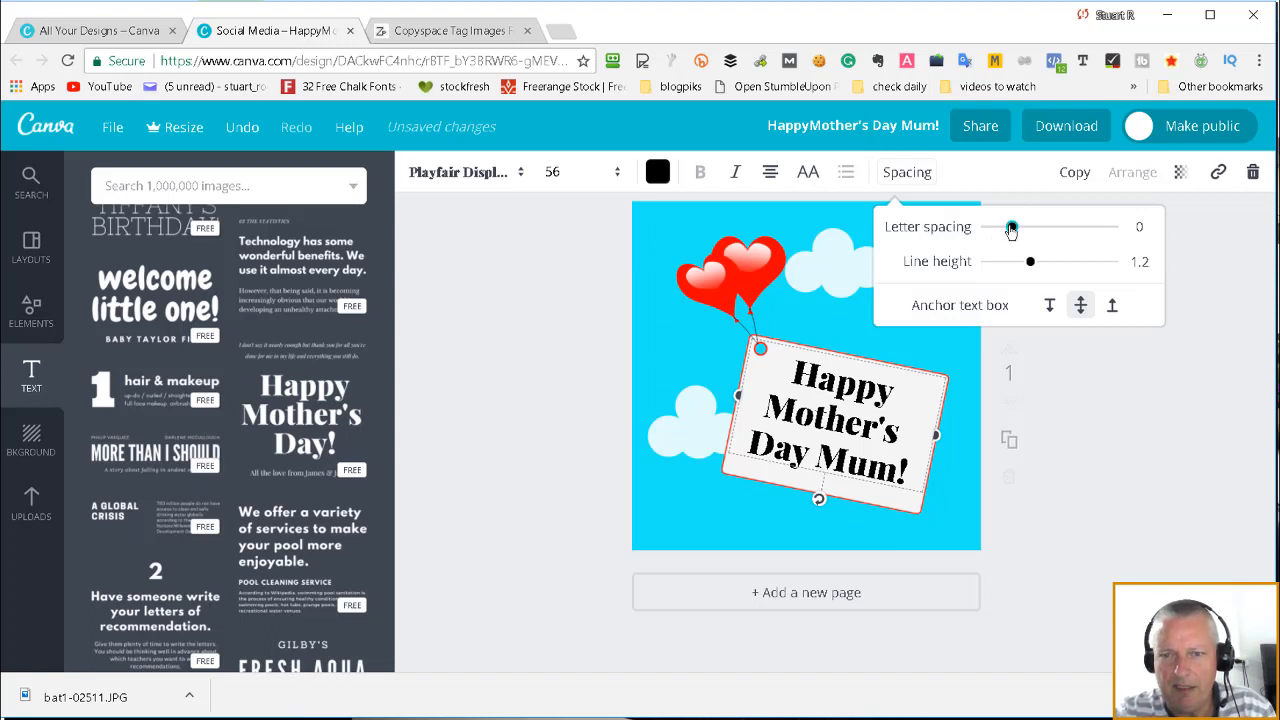
pyautogui.moveTo(1011, 229); pyautogui.dragTo(1018, 230)
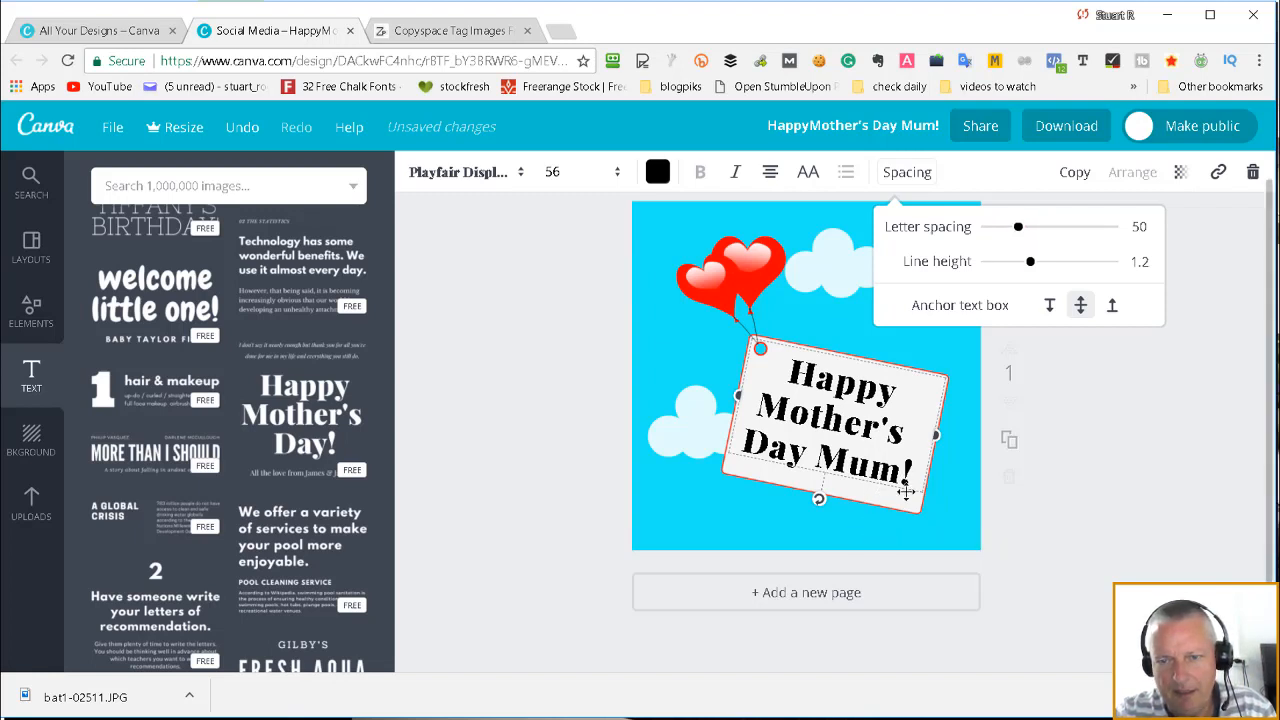
pyautogui.moveTo(905, 491); pyautogui.dragTo(908, 496)
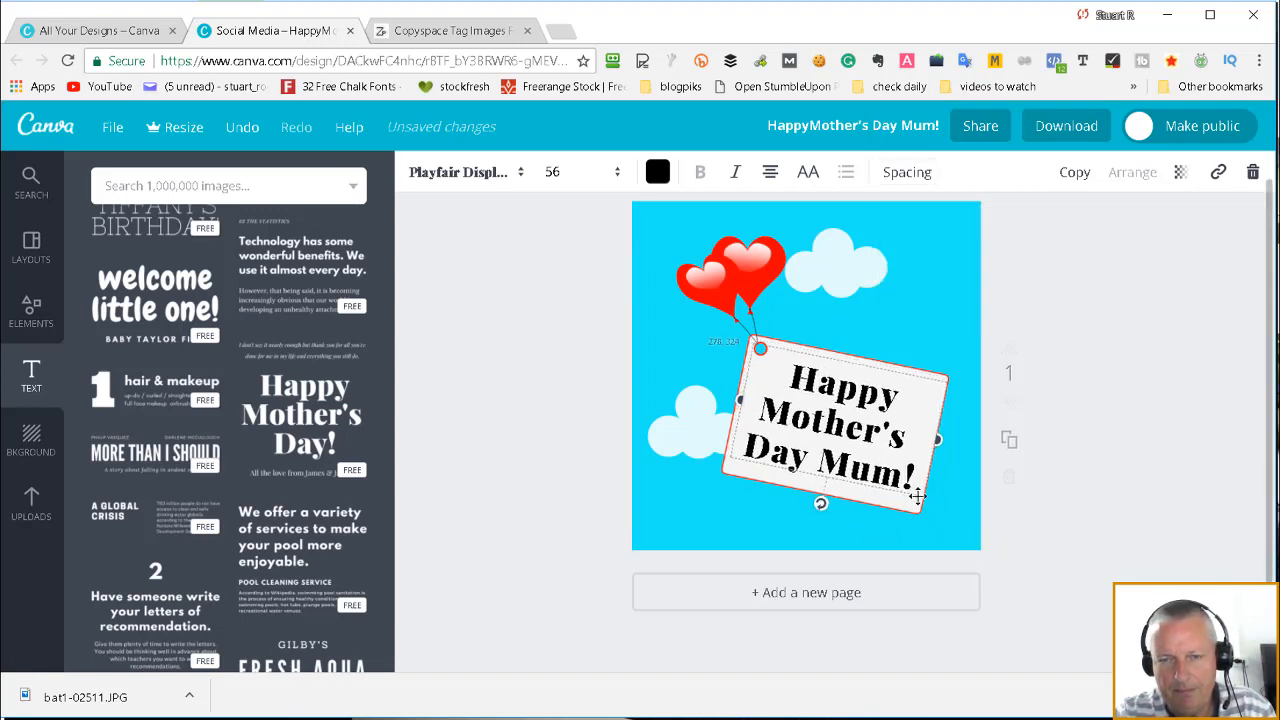
pyautogui.click(1066, 420)
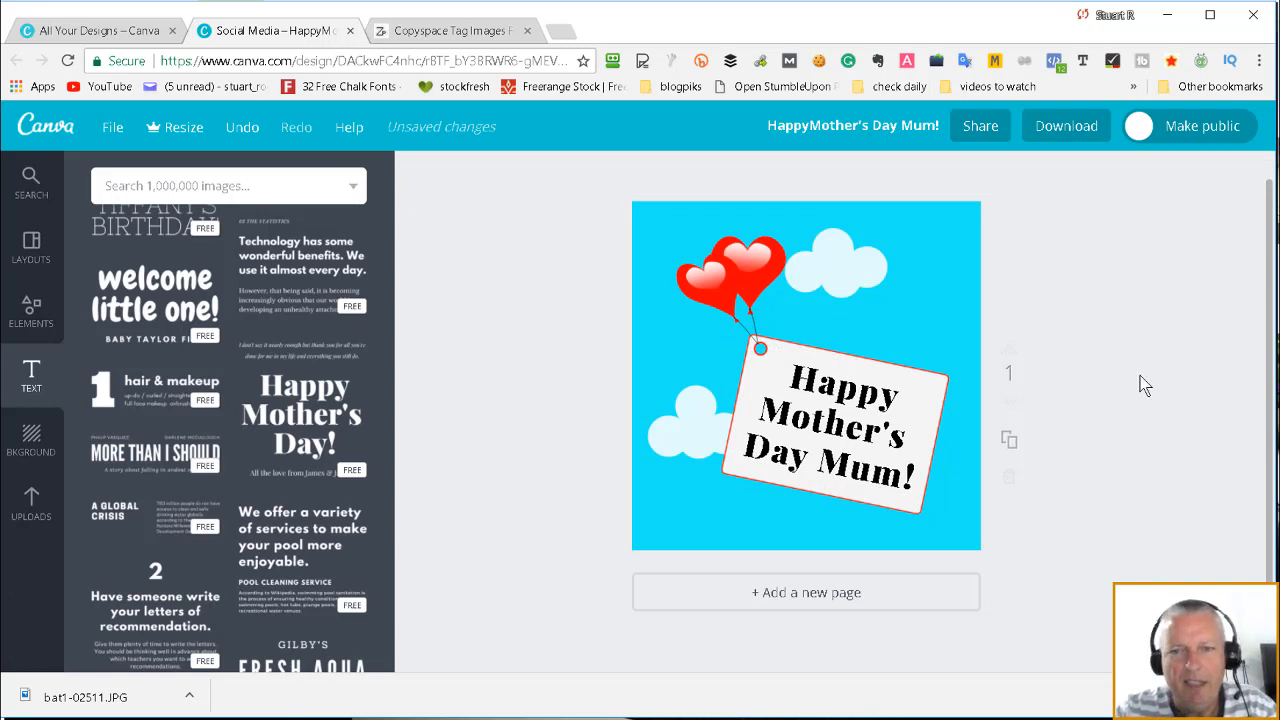
pyautogui.click(877, 480)
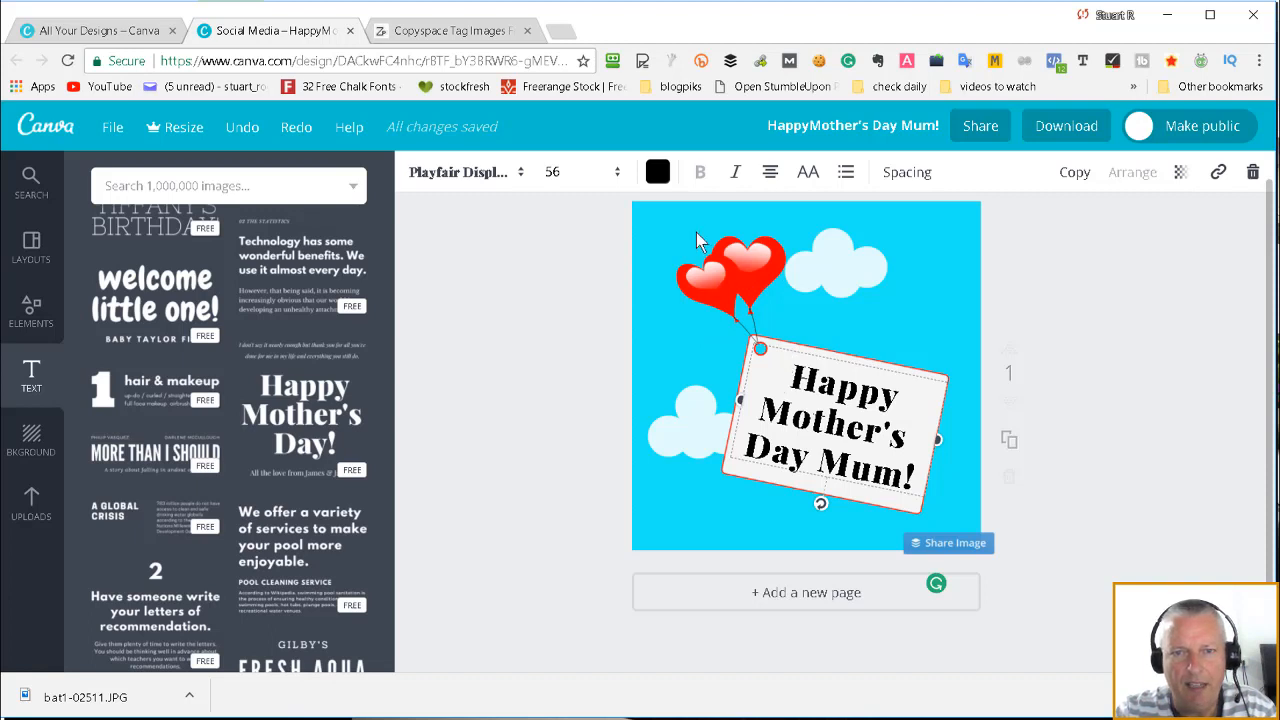
pyautogui.click(658, 172)
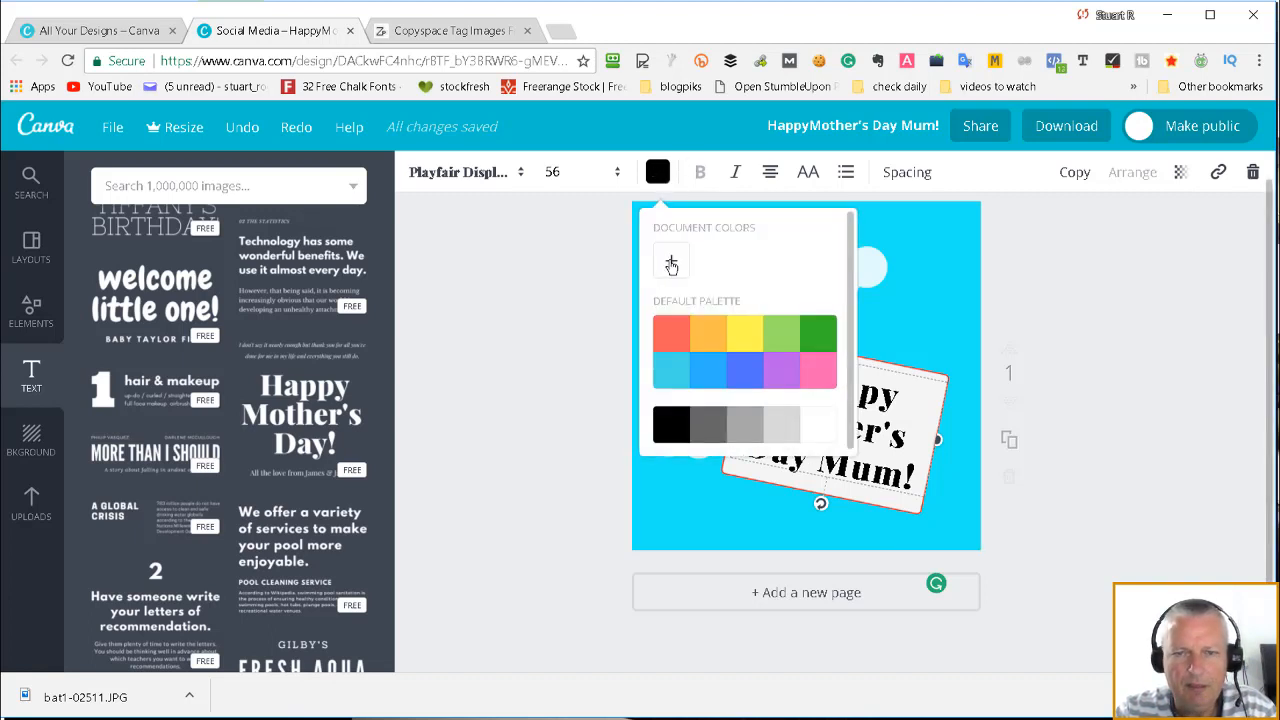
pyautogui.click(669, 262)
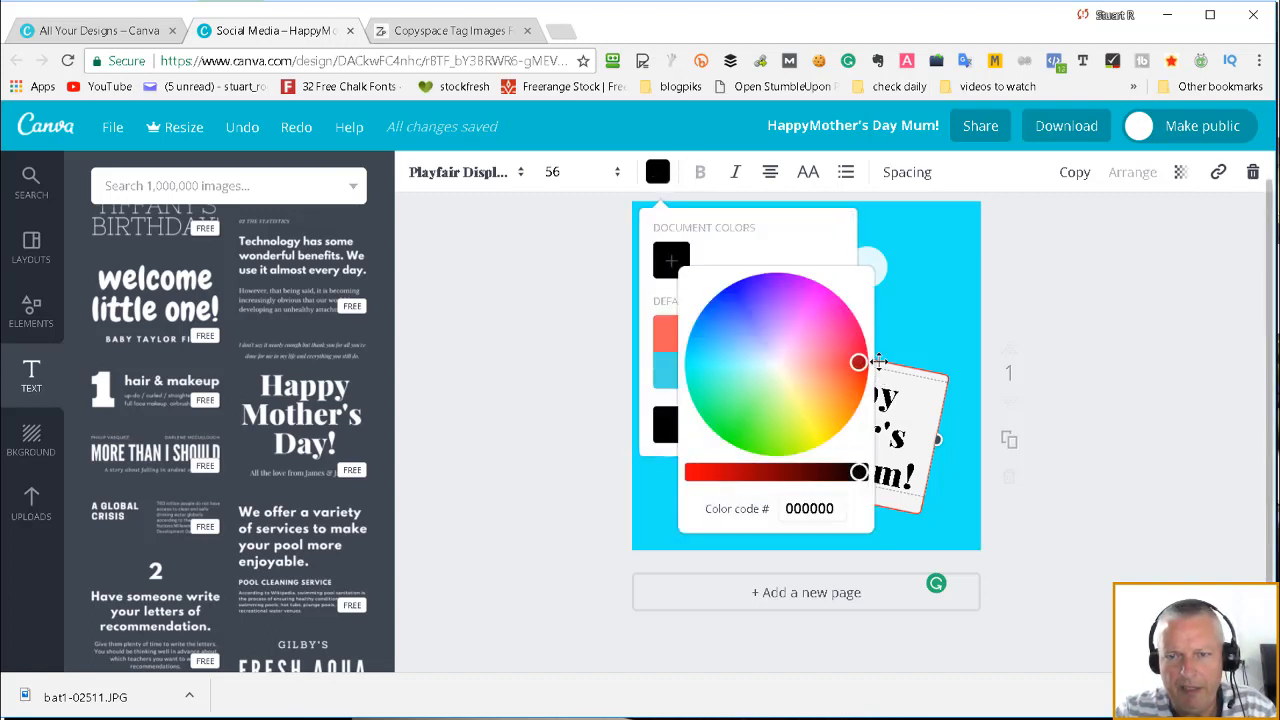
pyautogui.click(878, 362)
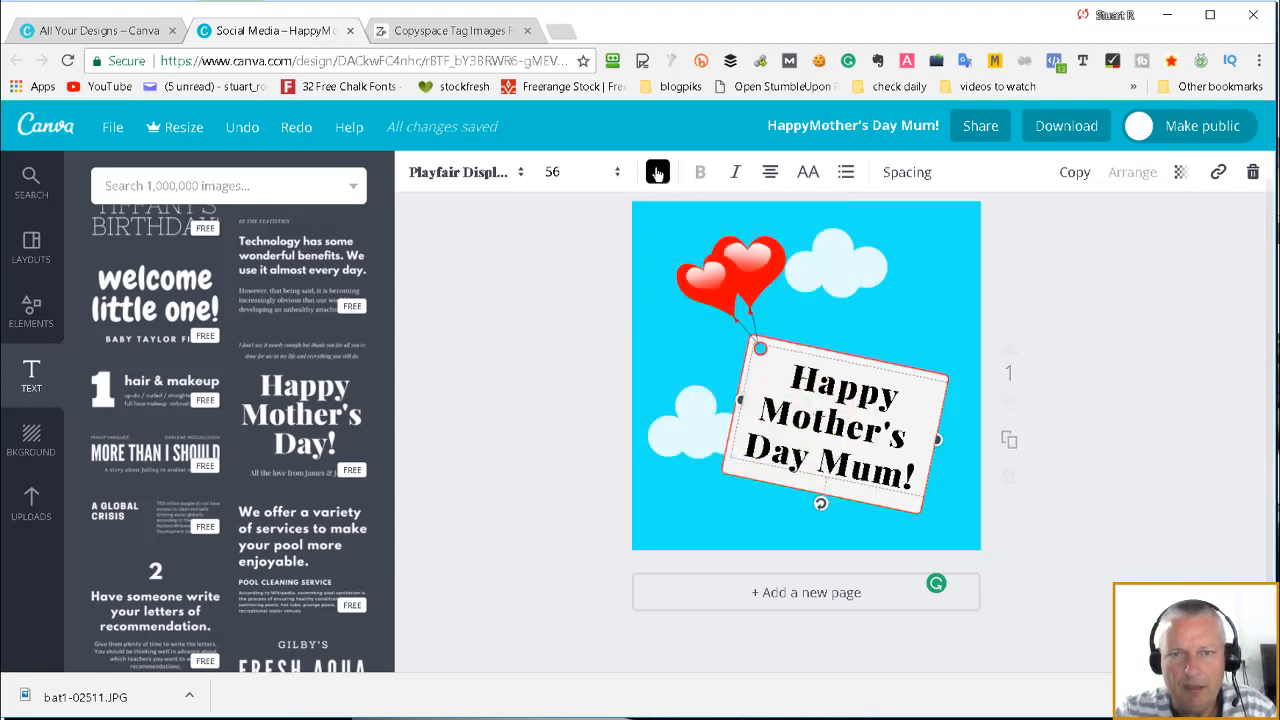
pyautogui.click(658, 174)
pyautogui.click(671, 262)
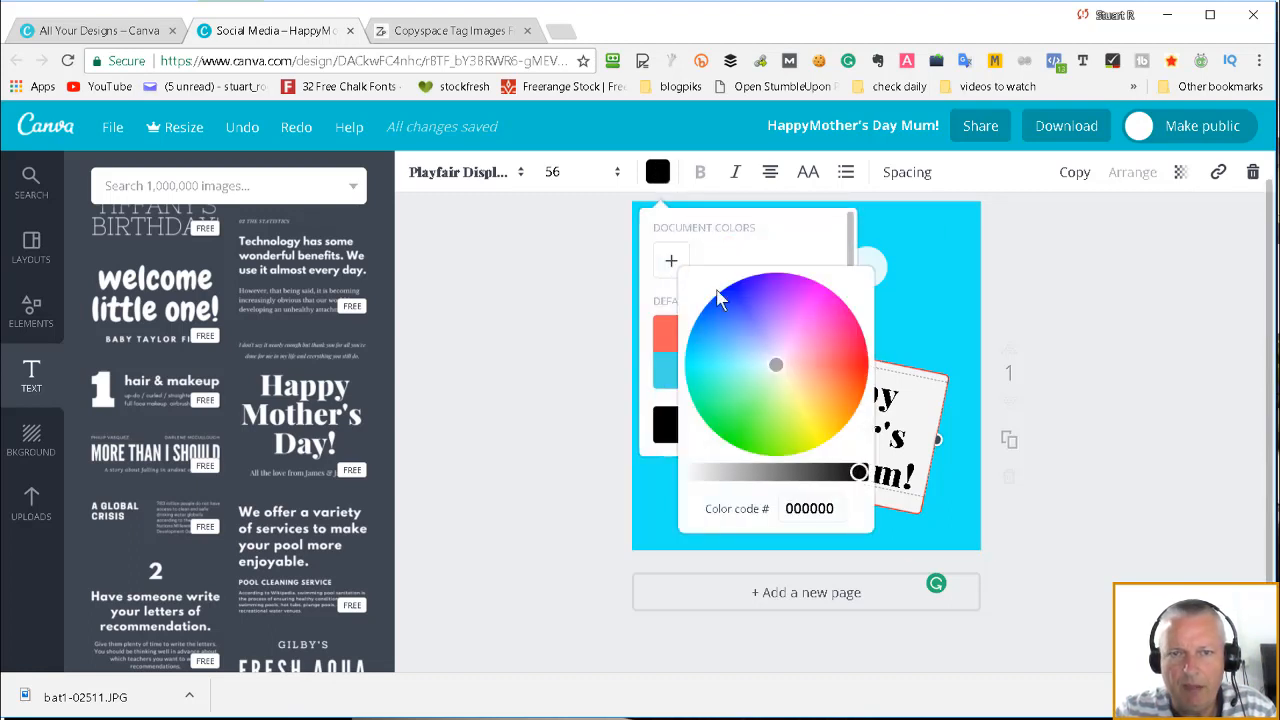
pyautogui.click(657, 172)
# Give the greeting text a custom dark red colour, 630003
pyautogui.click(657, 174)
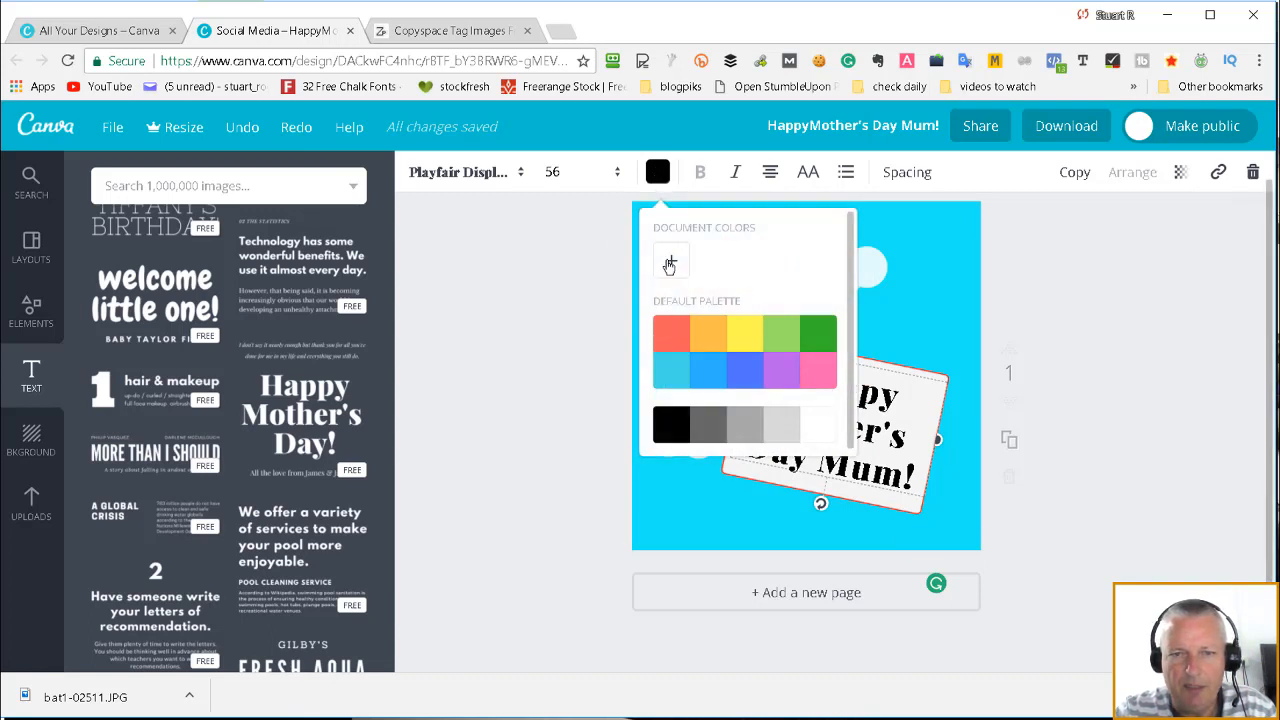
pyautogui.click(672, 263)
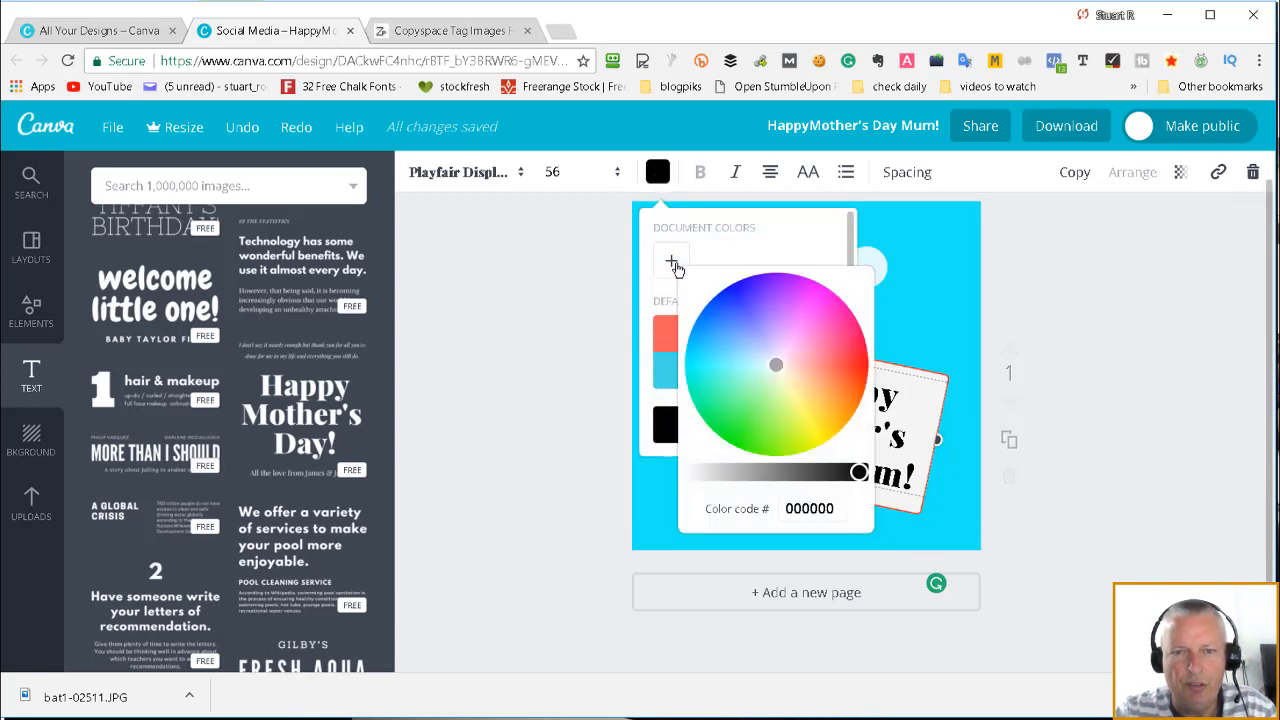
pyautogui.click(860, 362)
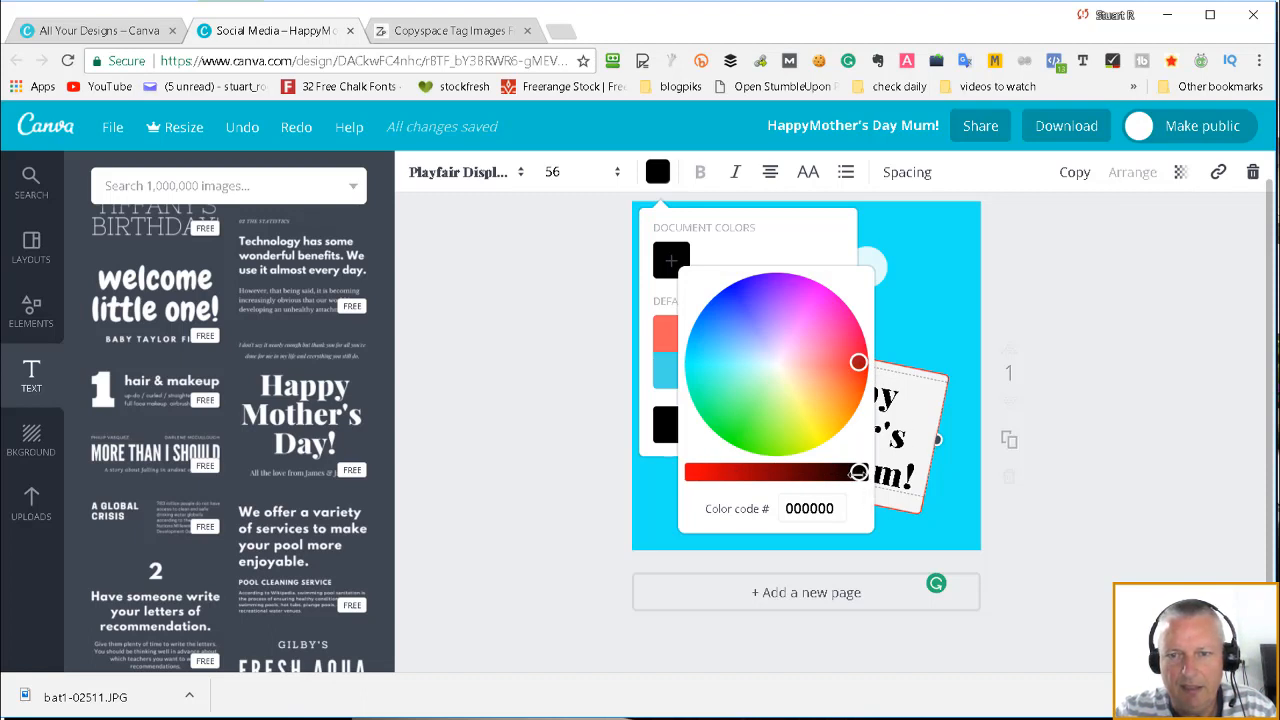
pyautogui.moveTo(858, 472); pyautogui.dragTo(794, 472)
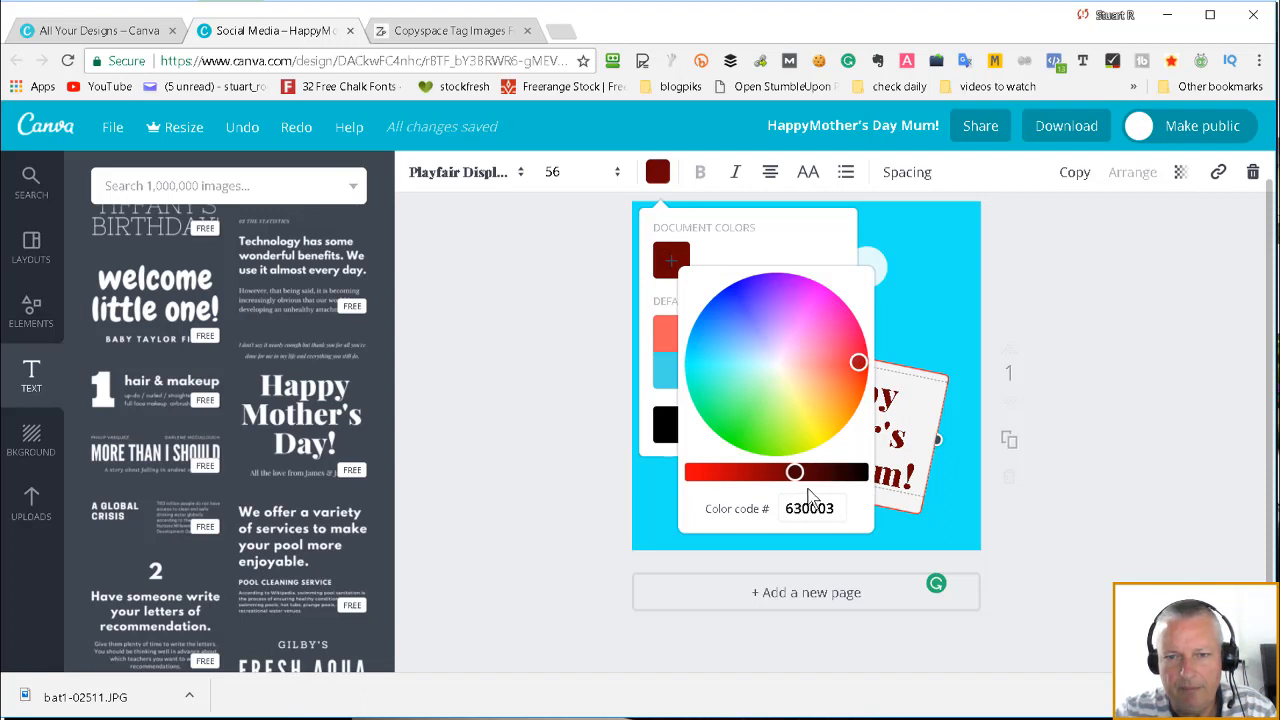
pyautogui.click(954, 330)
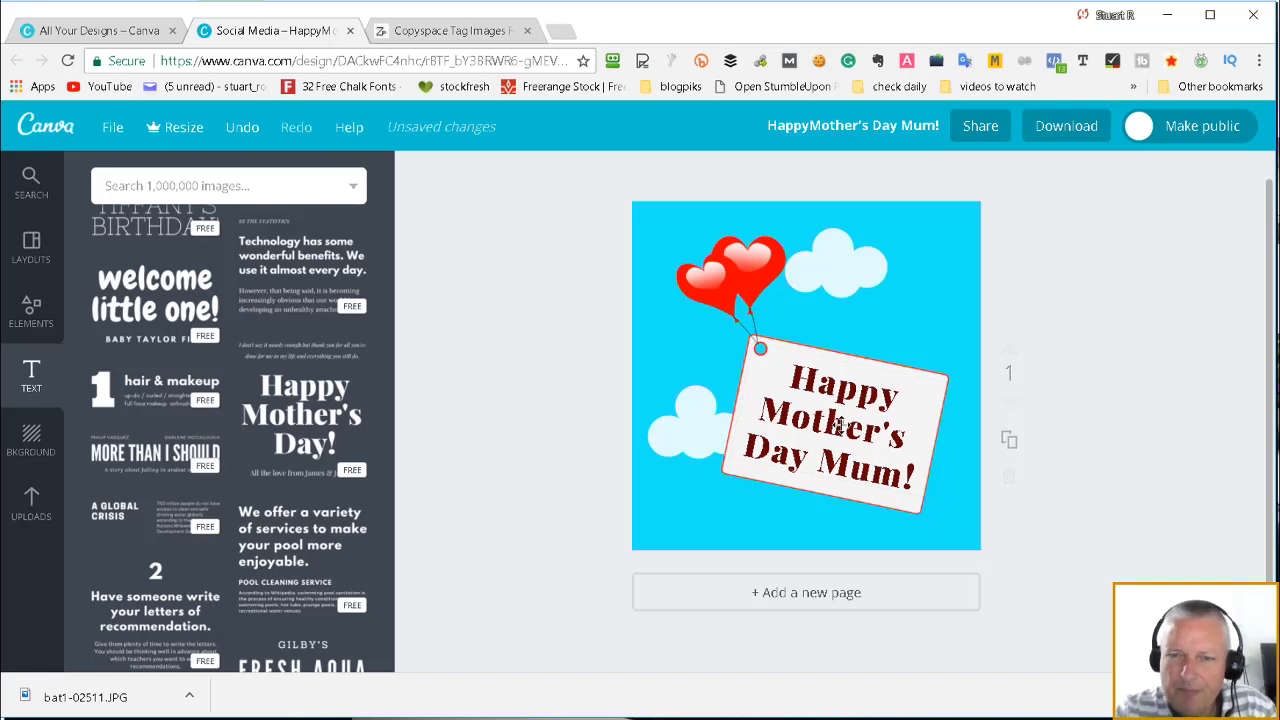
# Select the whole greeting and brighten its text colour to the custom red a20005
pyautogui.click(821, 437)
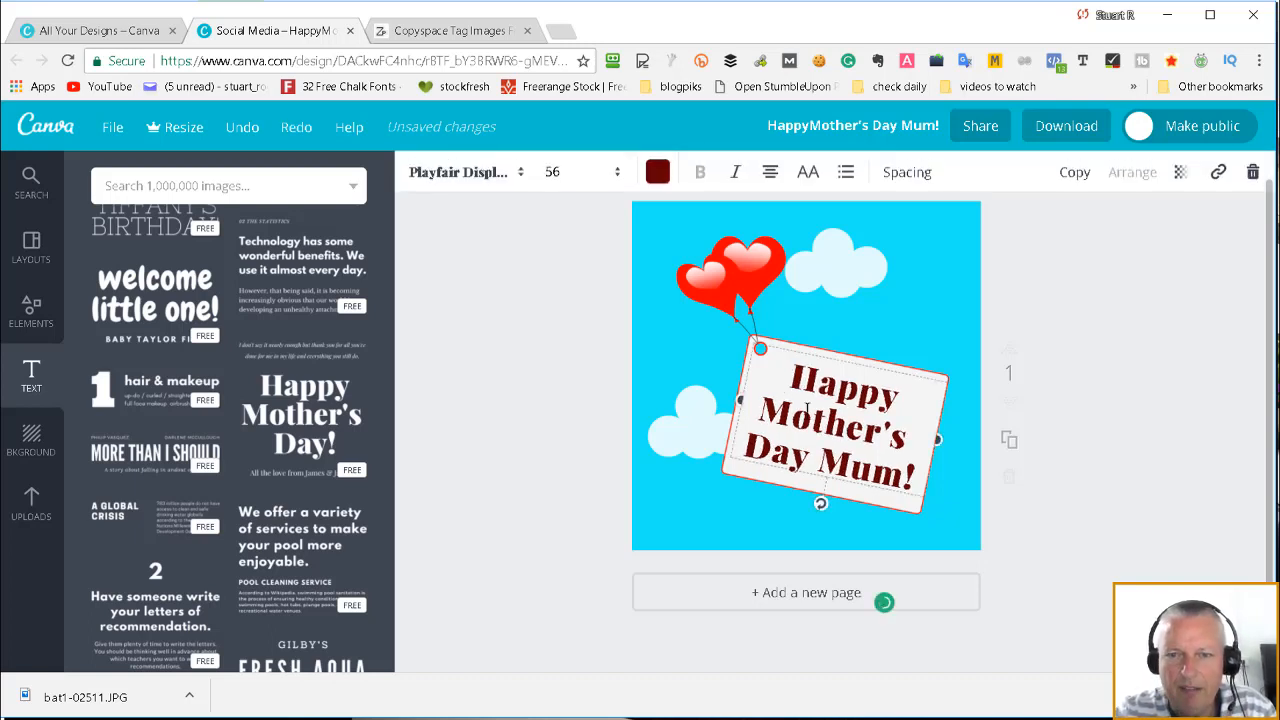
pyautogui.moveTo(791, 376); pyautogui.dragTo(912, 474)
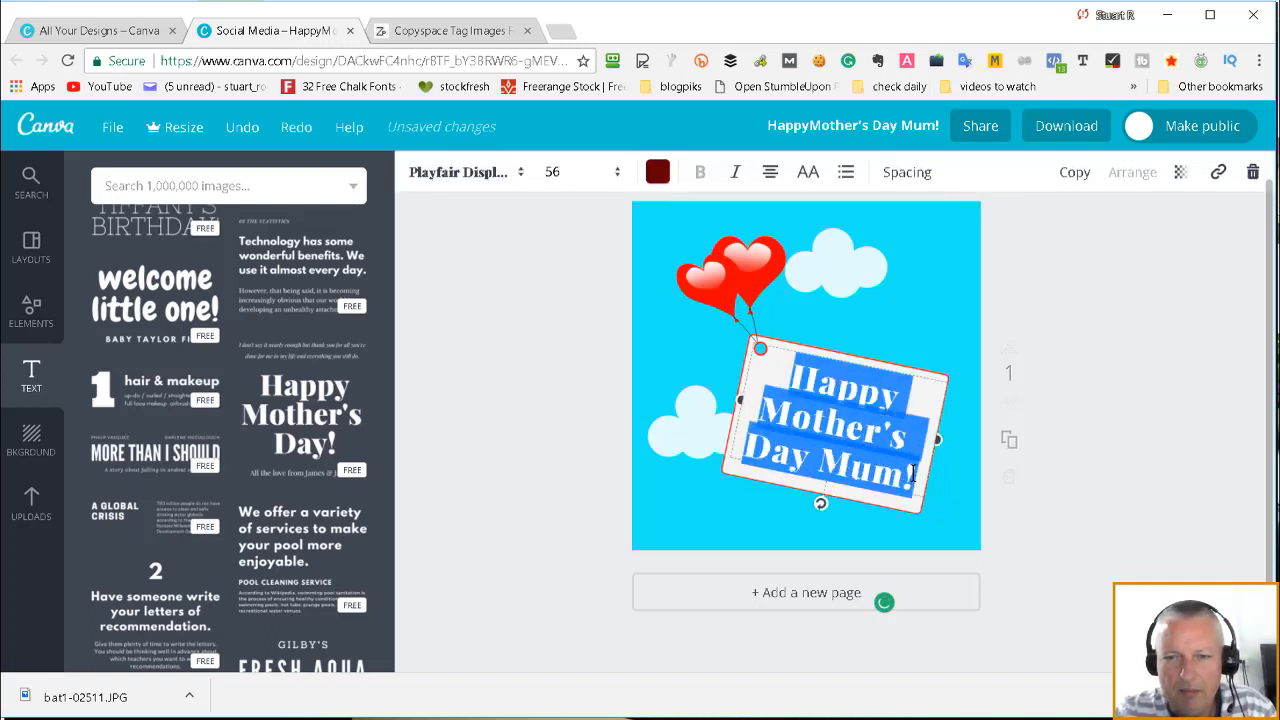
pyautogui.click(657, 172)
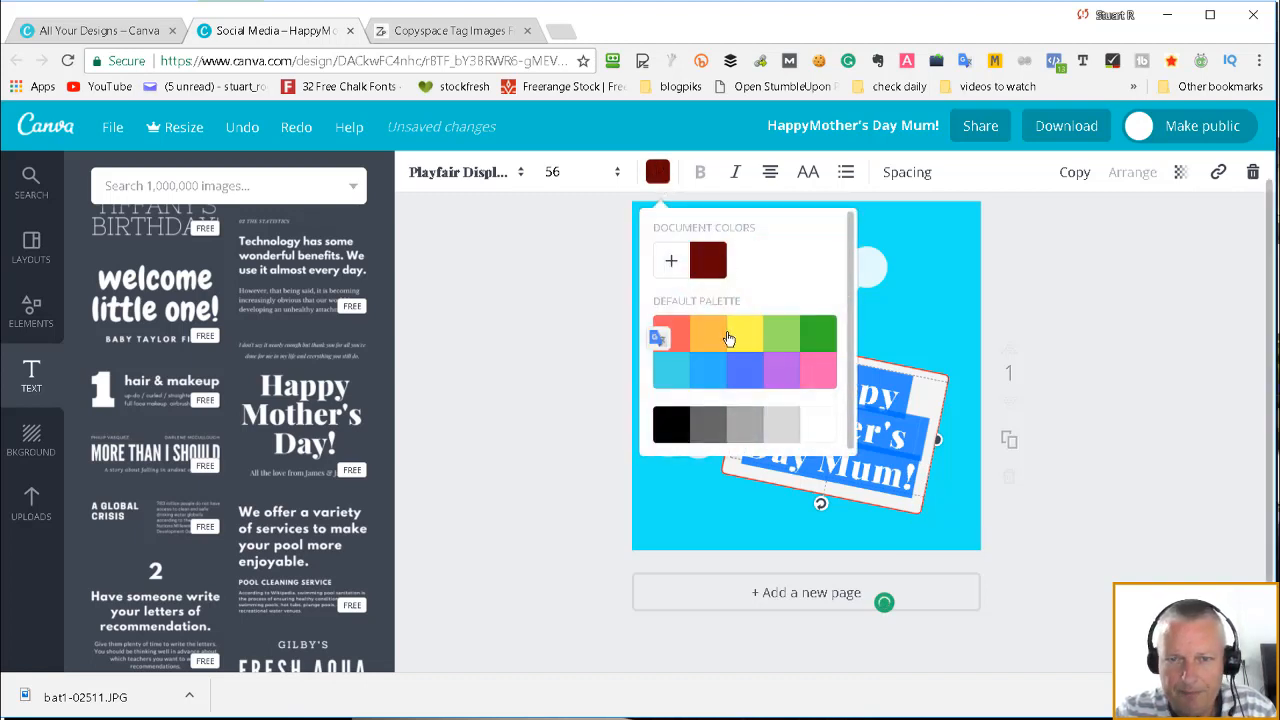
pyautogui.click(672, 261)
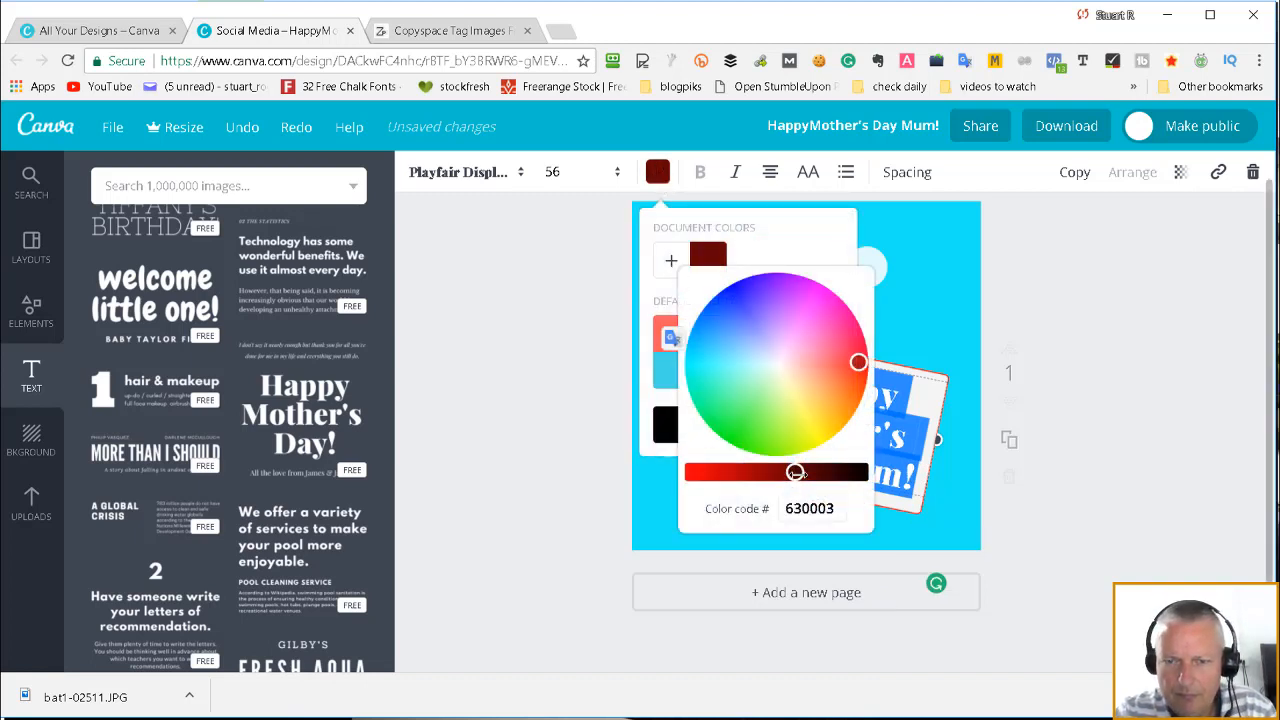
pyautogui.moveTo(795, 472); pyautogui.dragTo(754, 472)
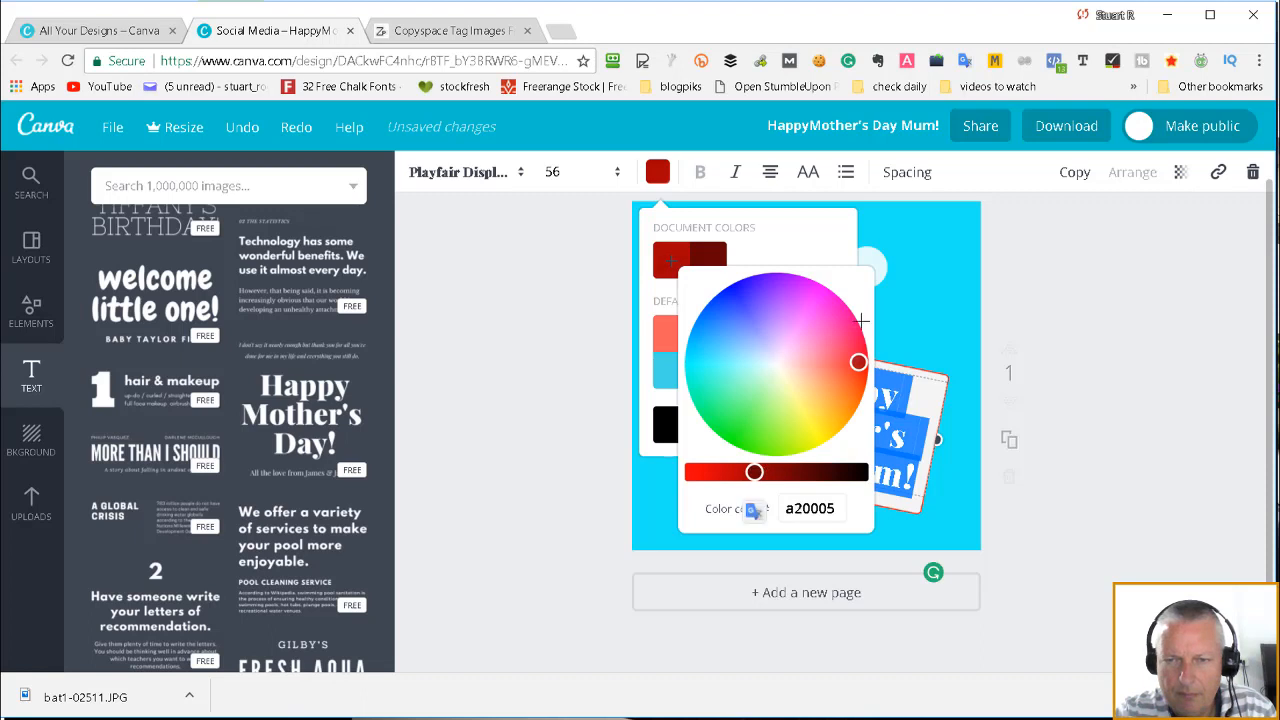
pyautogui.click(919, 267)
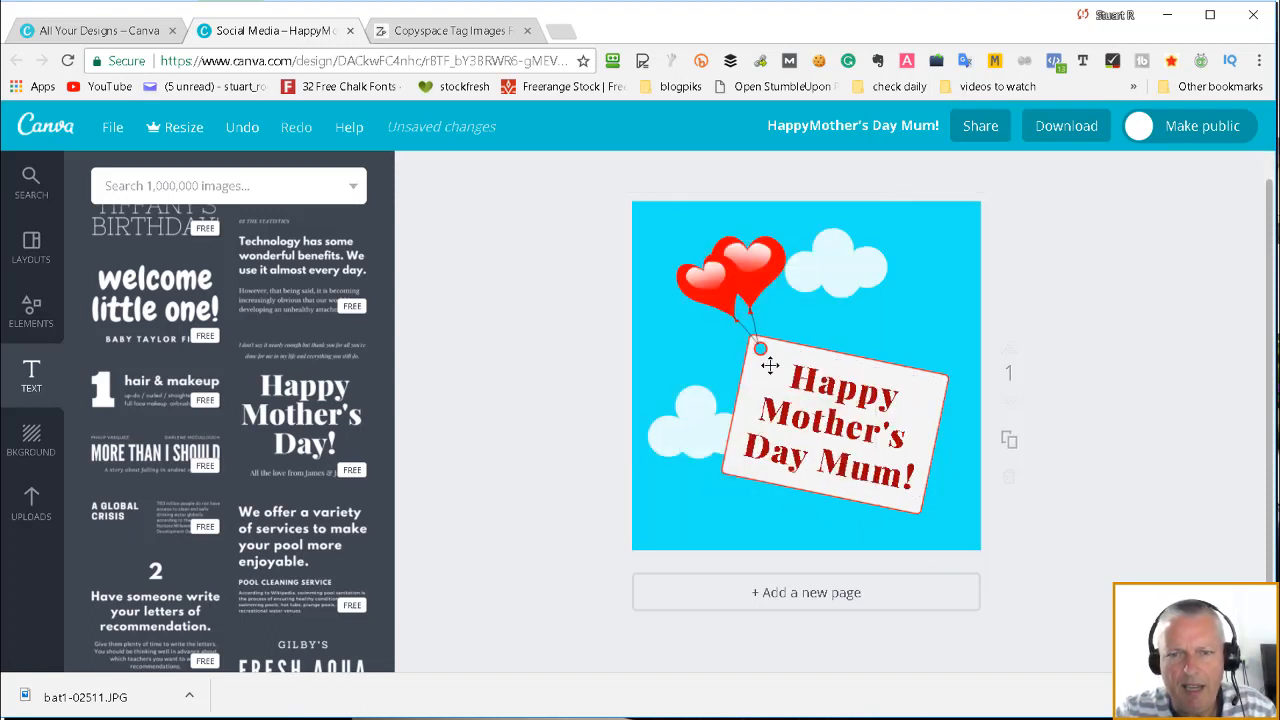
# Brighten the greeting's text colour to the custom red bb0006
pyautogui.click(799, 428)
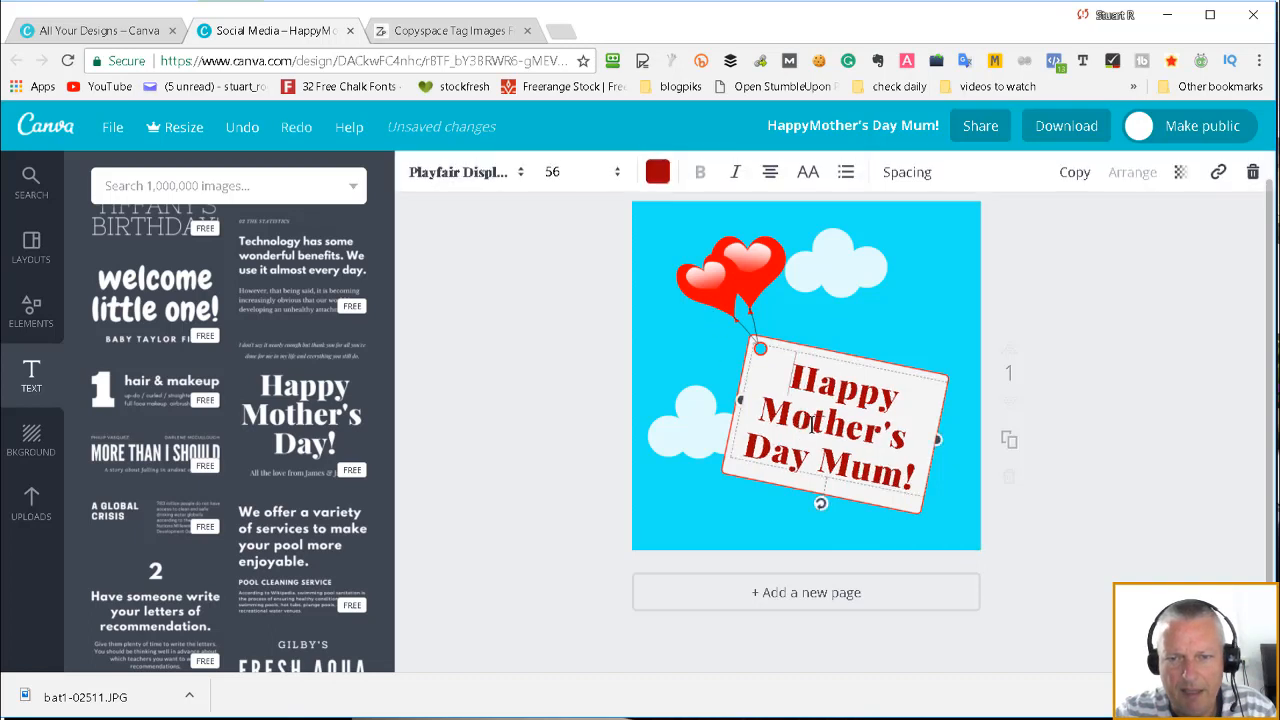
pyautogui.click(658, 176)
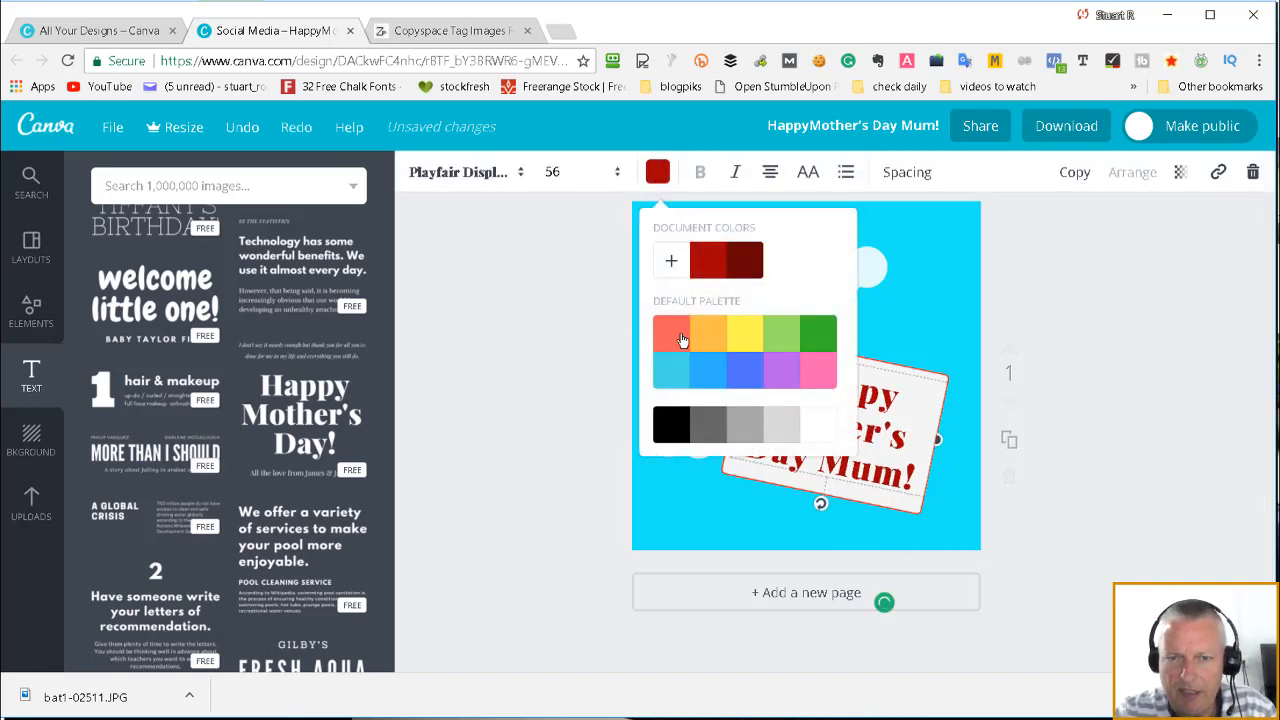
pyautogui.click(673, 262)
pyautogui.moveTo(753, 471); pyautogui.dragTo(737, 471)
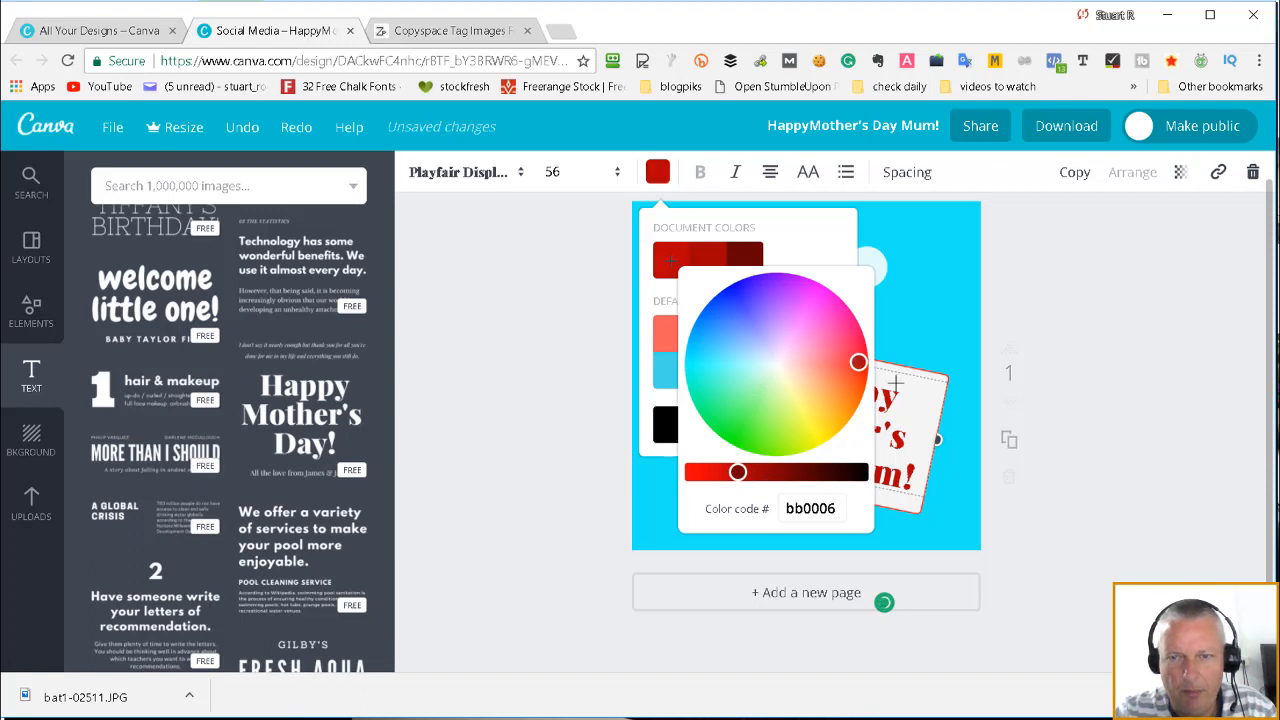
pyautogui.click(1040, 292)
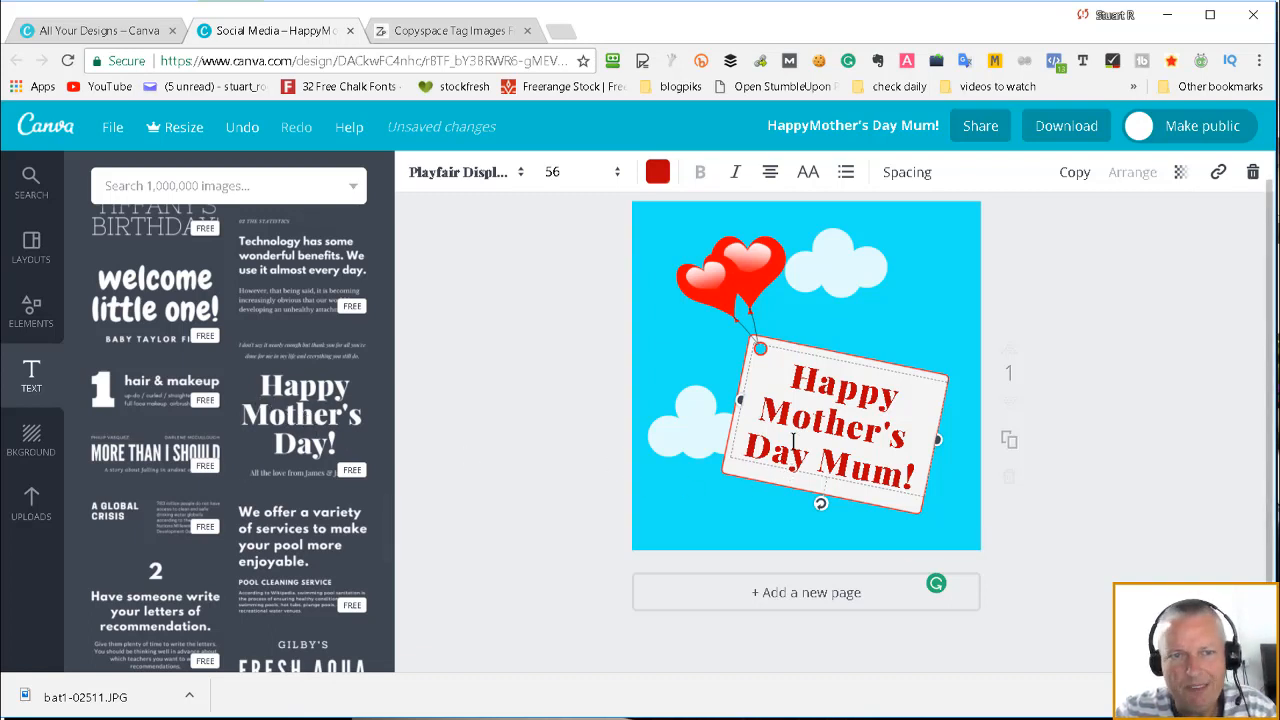
# Select the whole greeting and change its font to Permanent Marker
pyautogui.moveTo(793, 378); pyautogui.dragTo(900, 502)
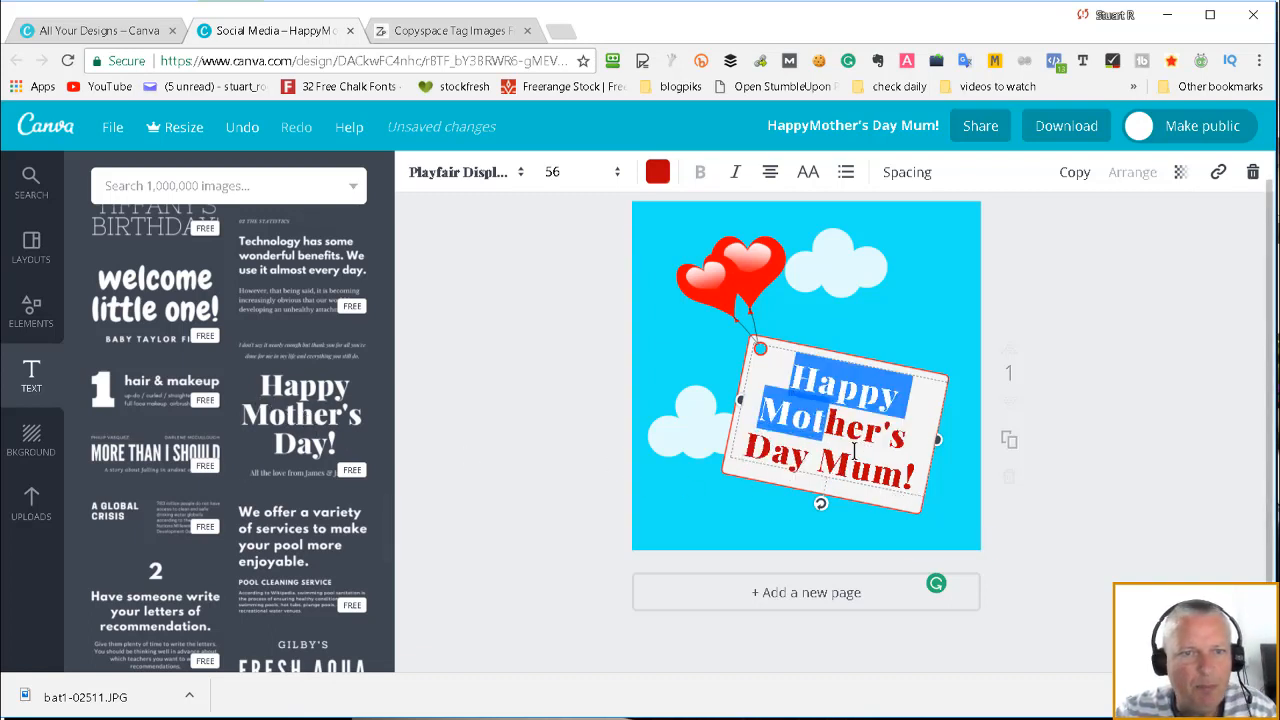
pyautogui.click(521, 176)
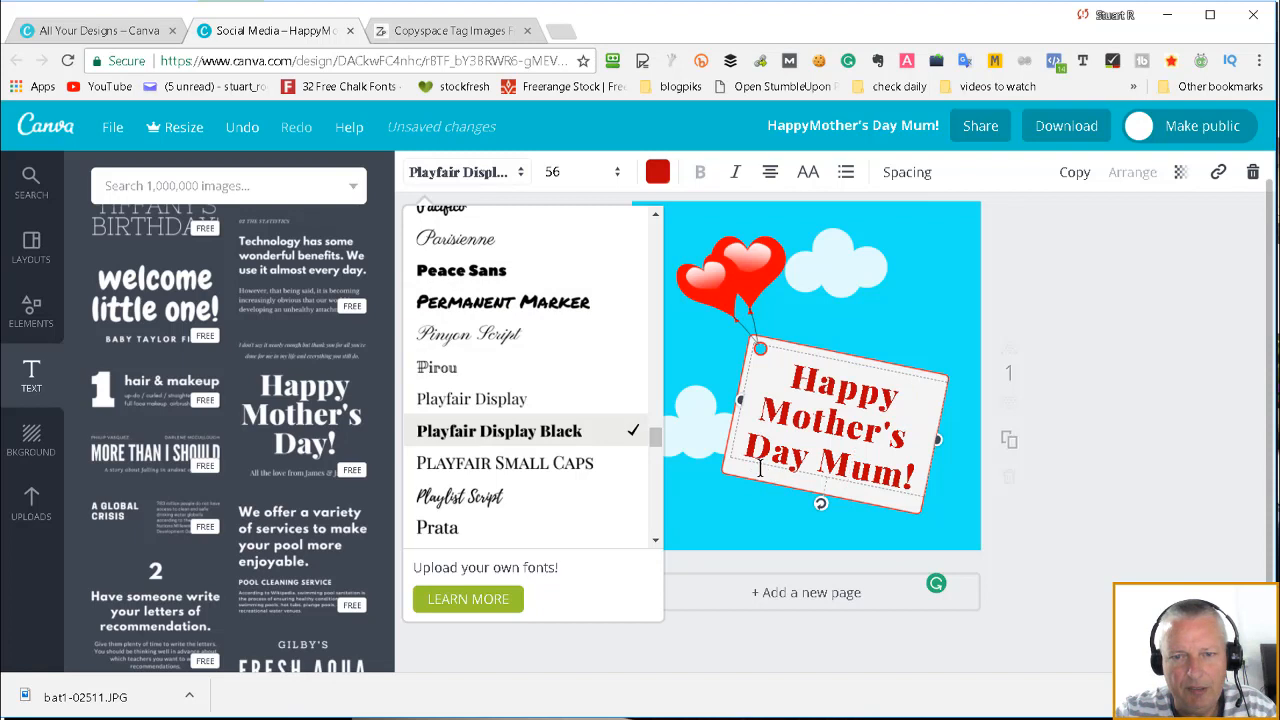
pyautogui.click(521, 176)
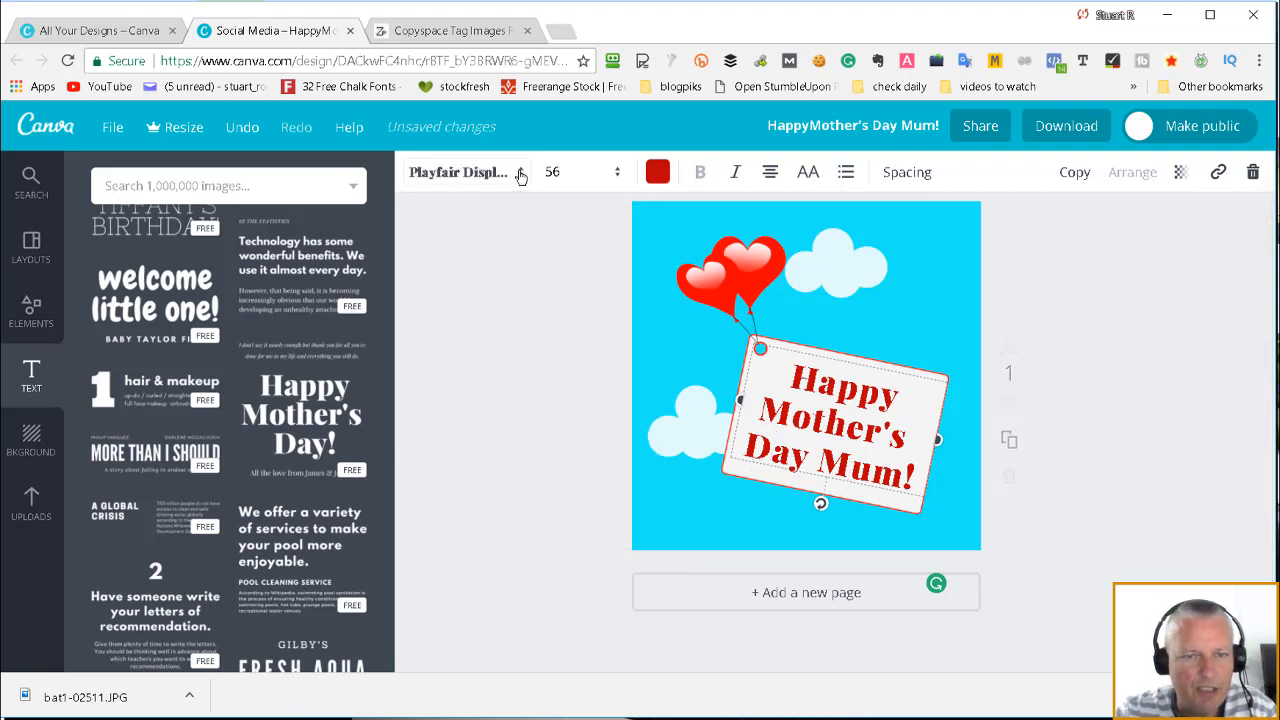
pyautogui.click(521, 176)
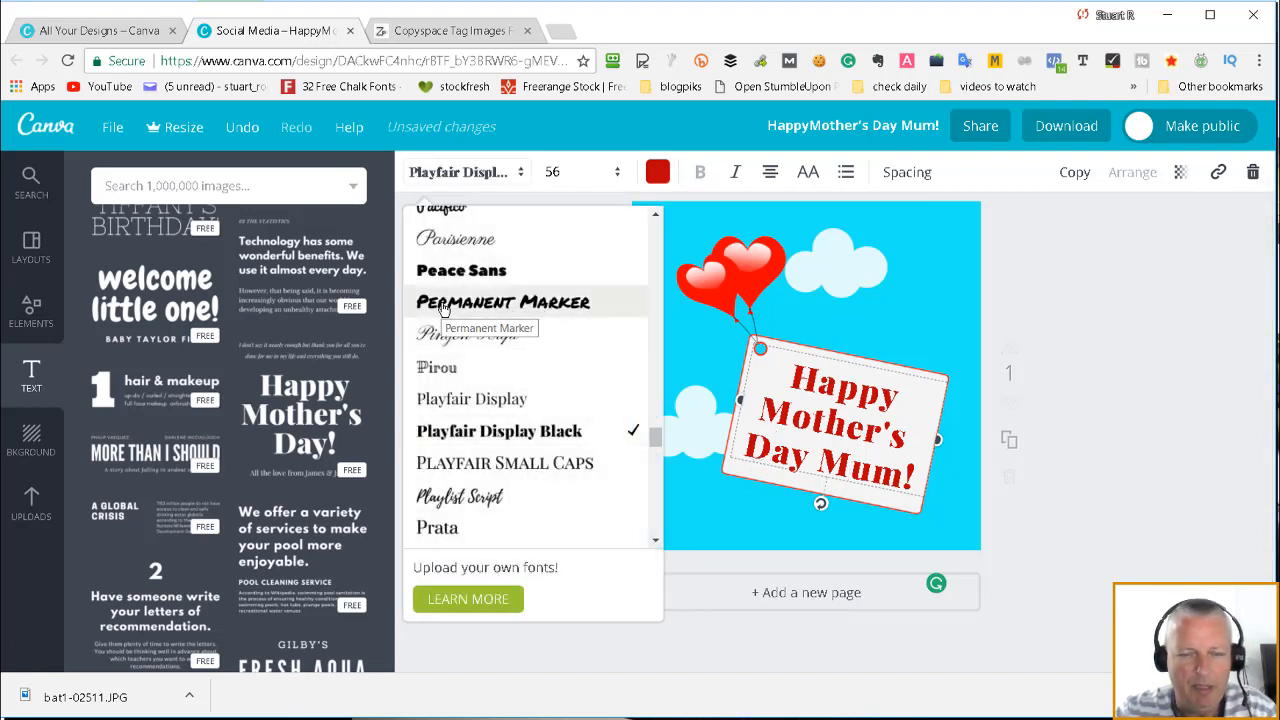
pyautogui.click(575, 308)
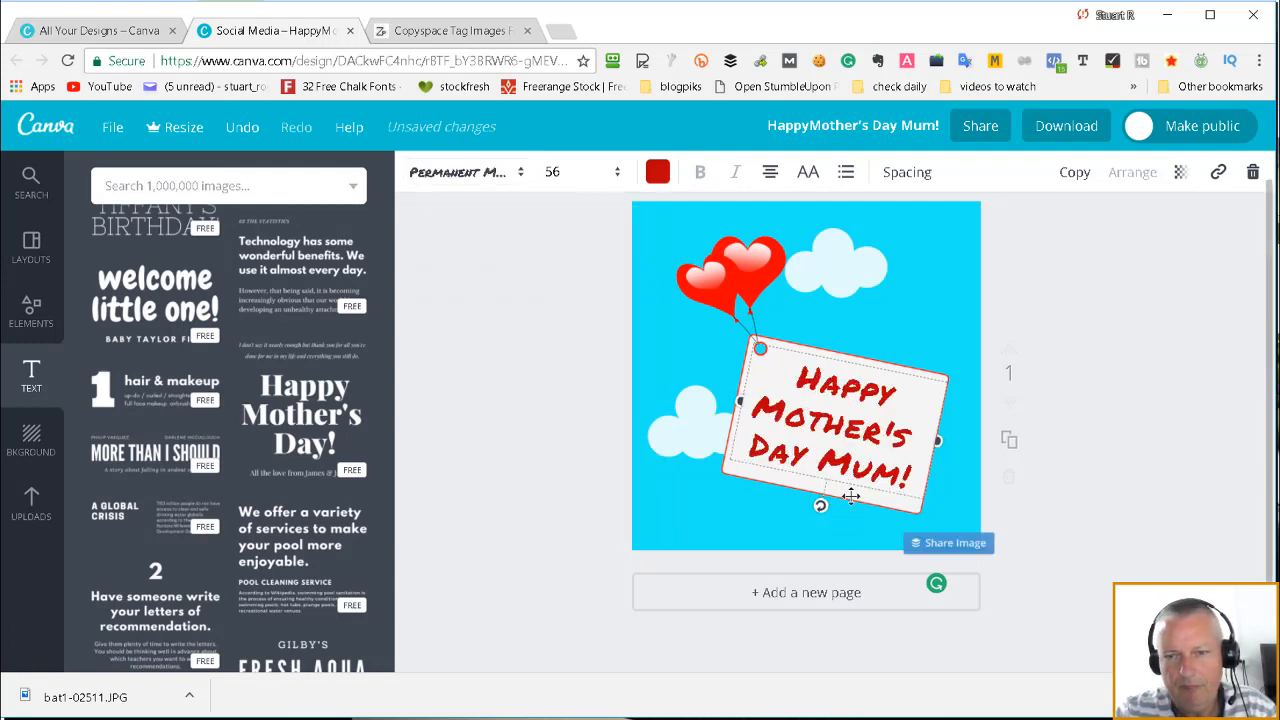
pyautogui.click(1010, 312)
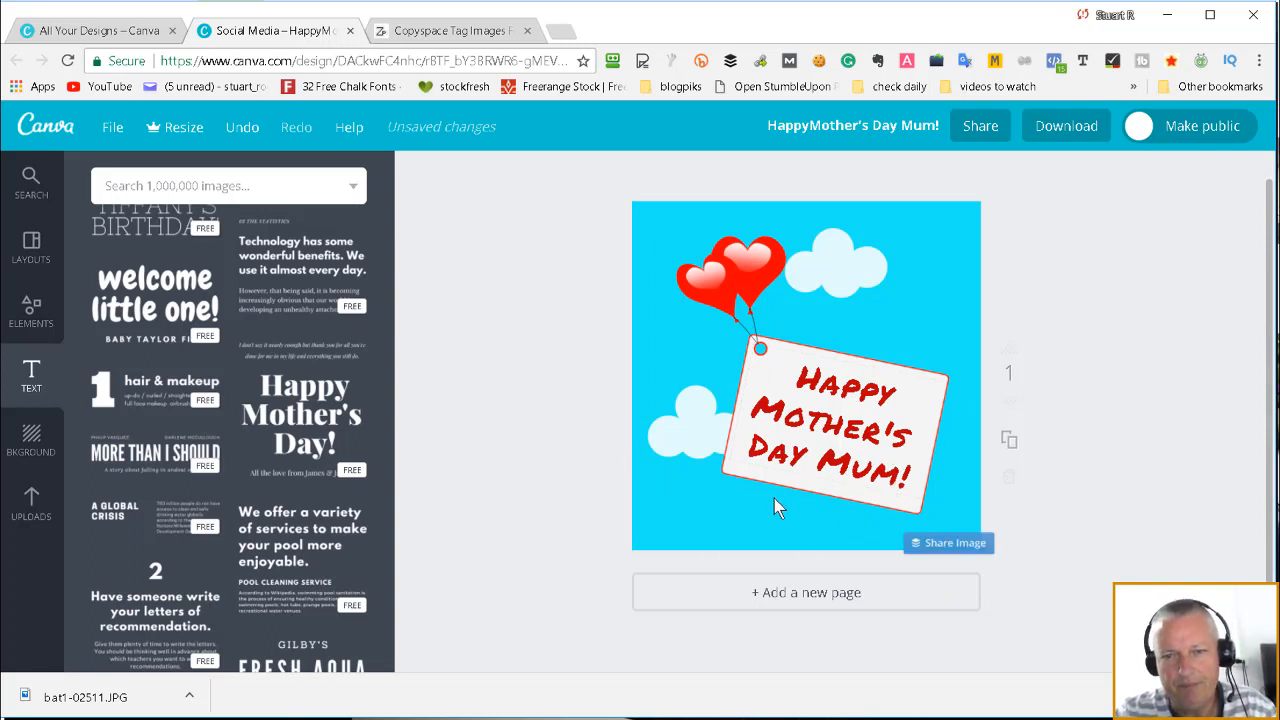
# Give the greeting text a slightly brighter custom red by lightening its current shade, and deselect it
pyautogui.click(836, 480)
pyautogui.click(657, 172)
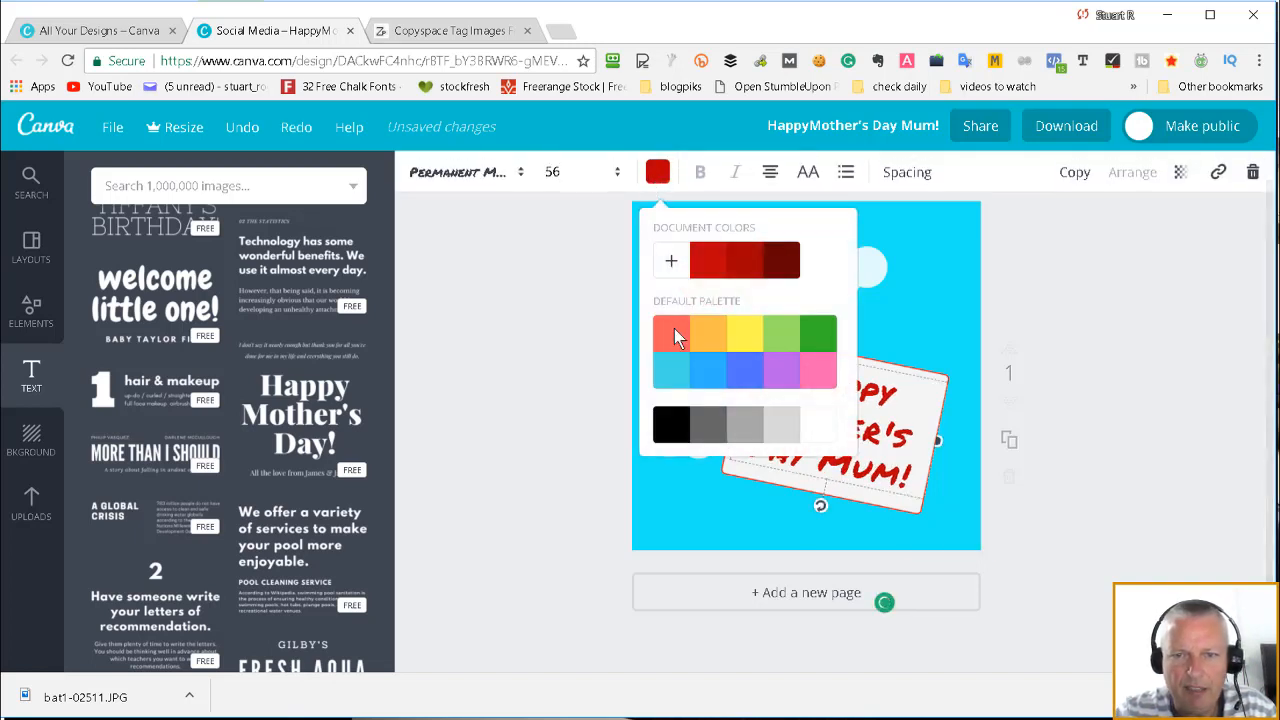
pyautogui.click(671, 260)
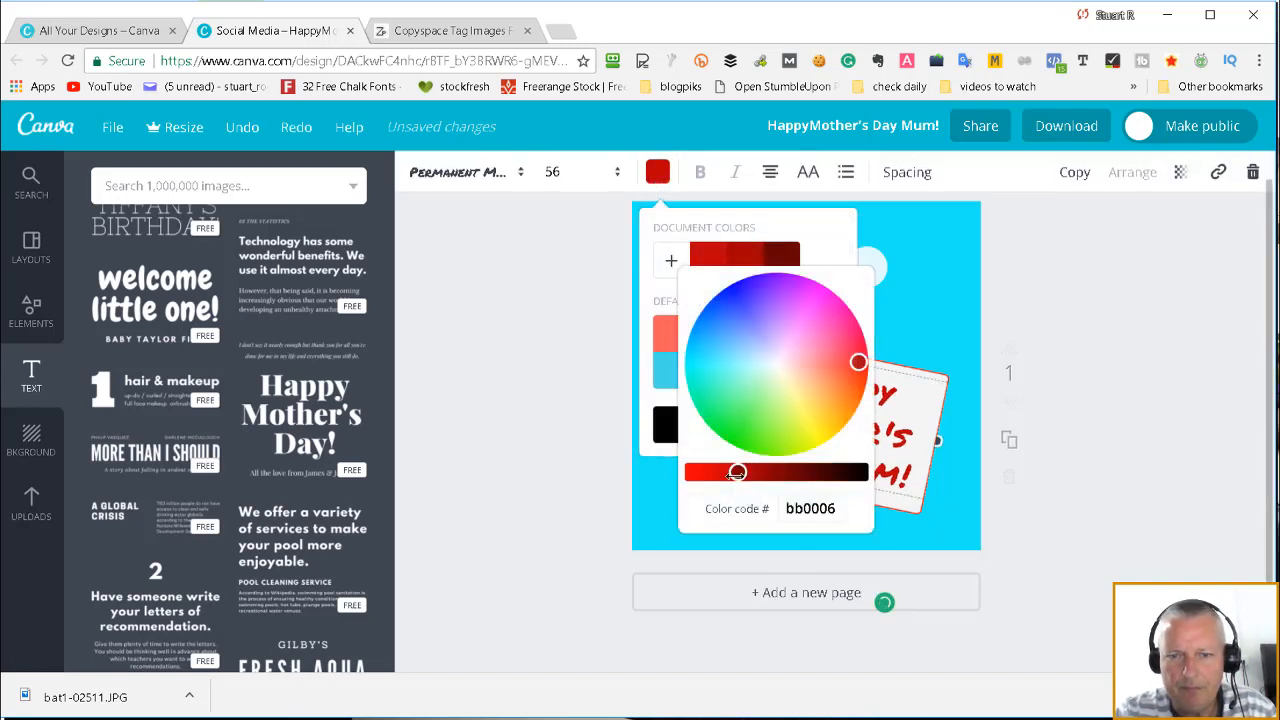
pyautogui.moveTo(737, 472); pyautogui.dragTo(726, 472)
pyautogui.click(1080, 352)
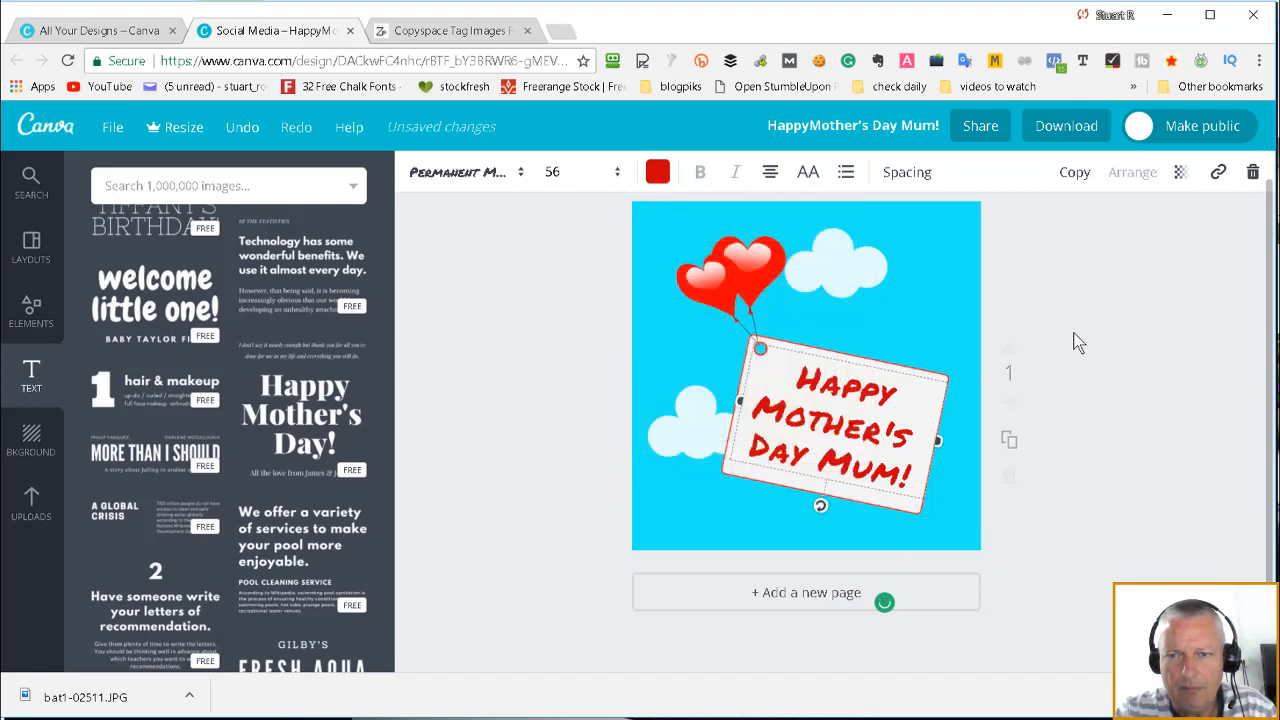
pyautogui.click(554, 440)
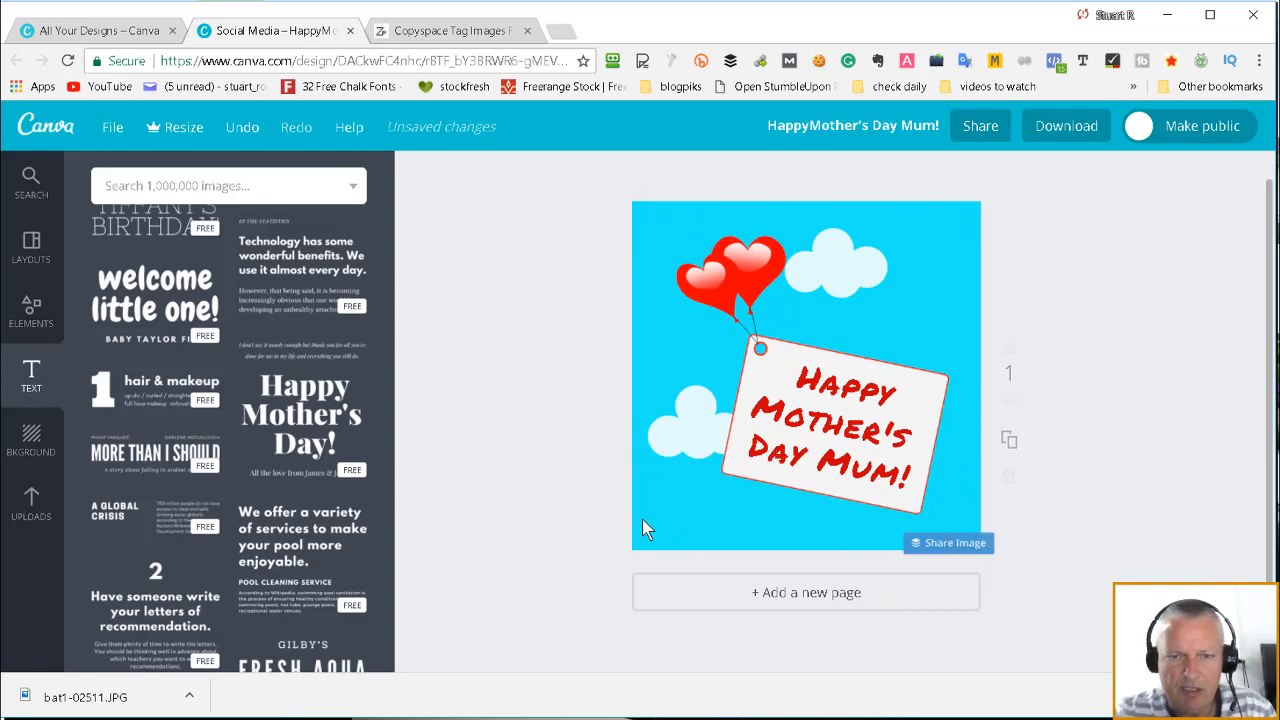
# Search the image library for "border" and look through all result types for a frame that suits the card
pyautogui.click(247, 187)
pyautogui.write('border')
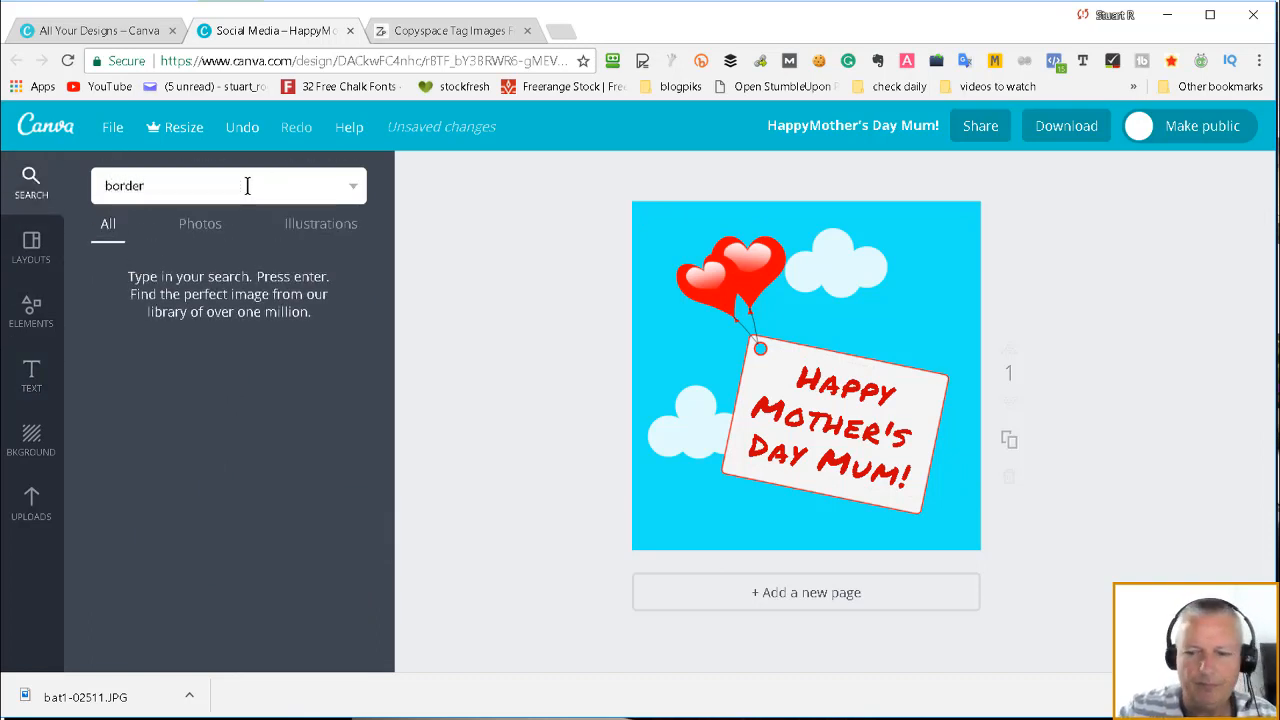
pyautogui.press('Return')
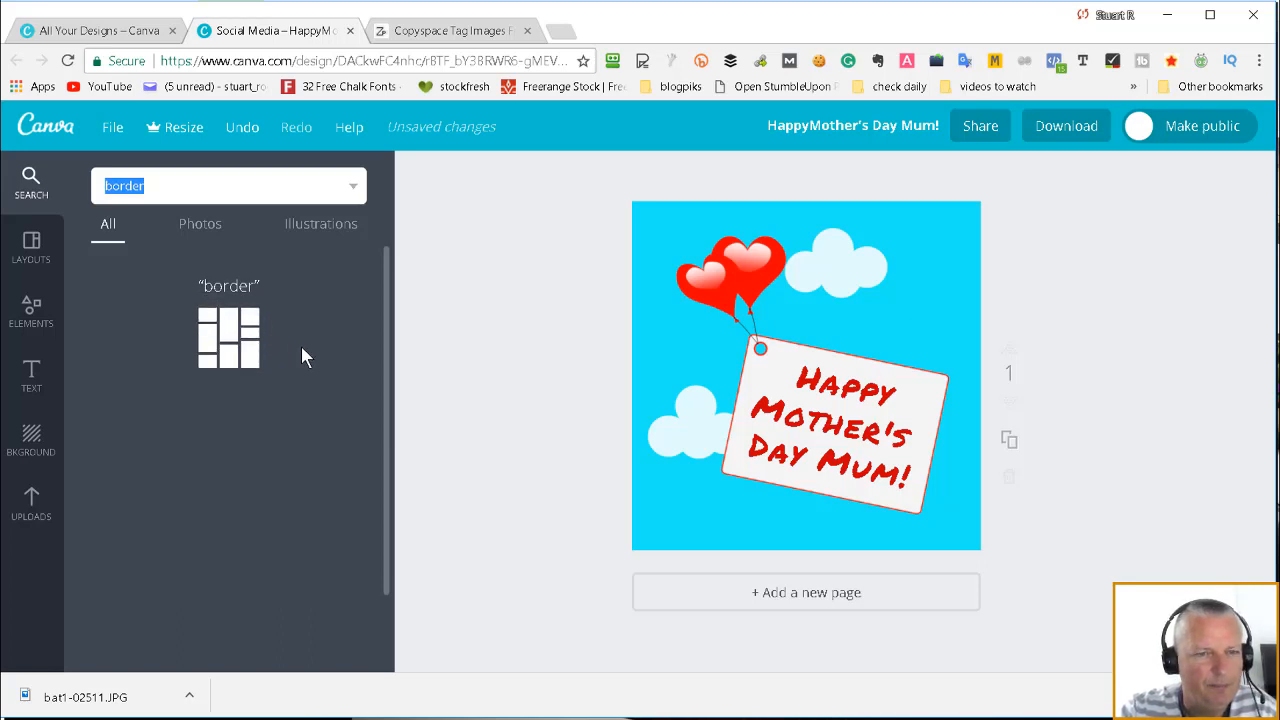
pyautogui.click(321, 226)
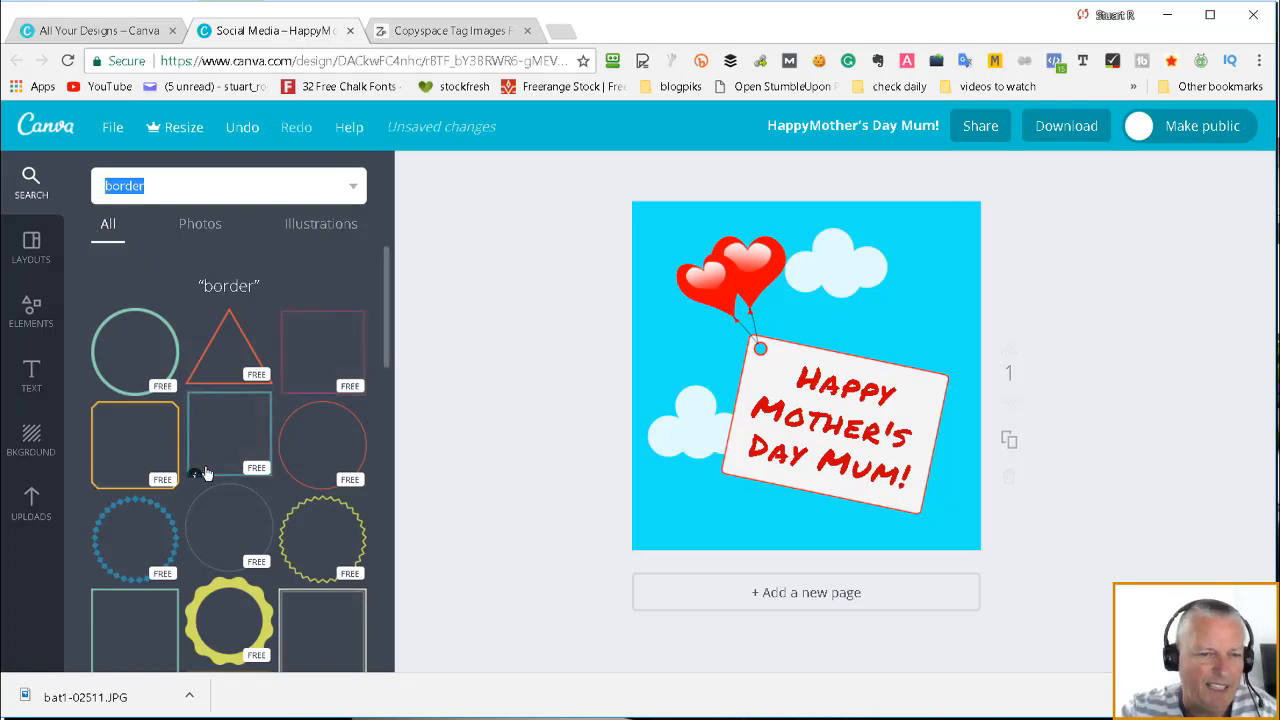
pyautogui.click(318, 226)
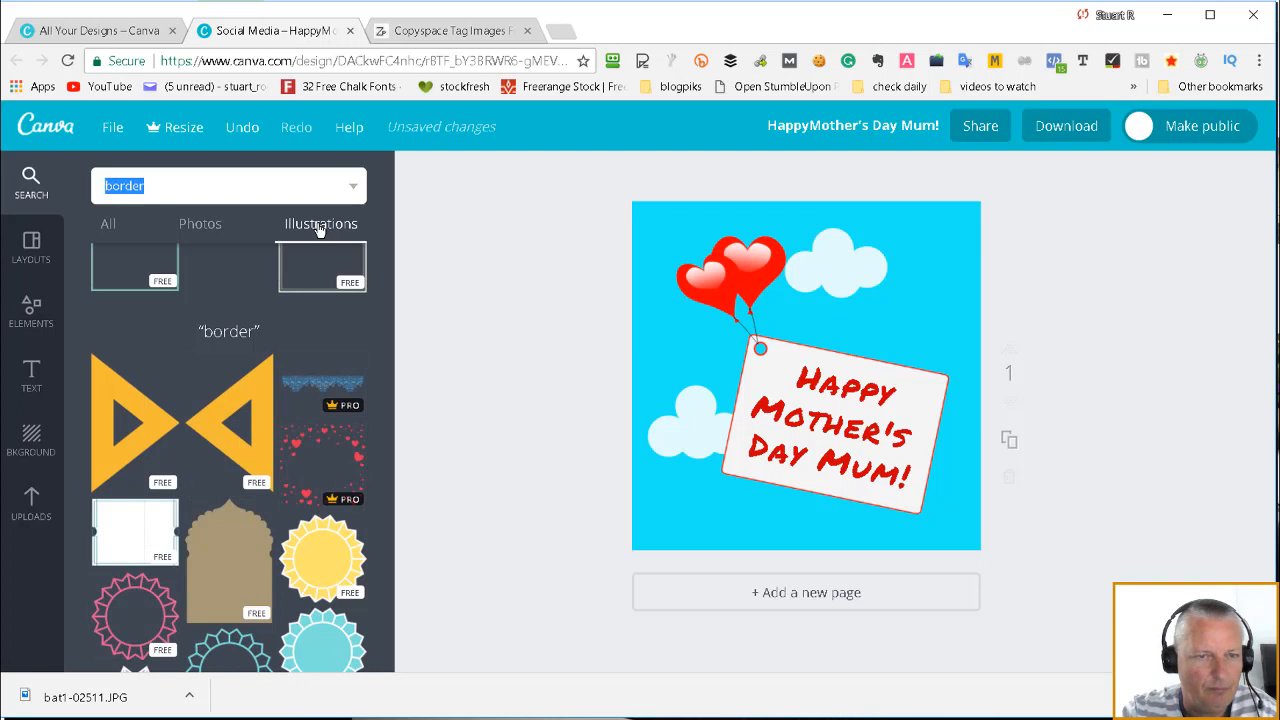
pyautogui.click(109, 222)
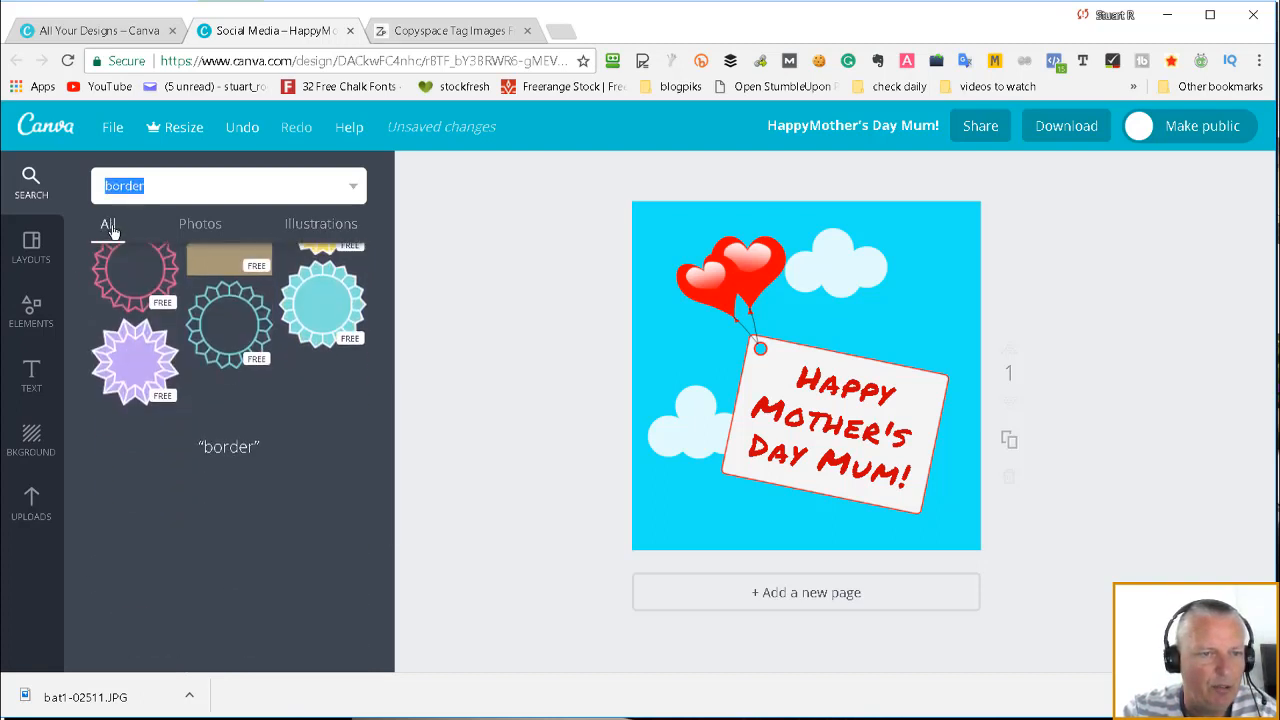
pyautogui.scroll(-5, 287, 343)
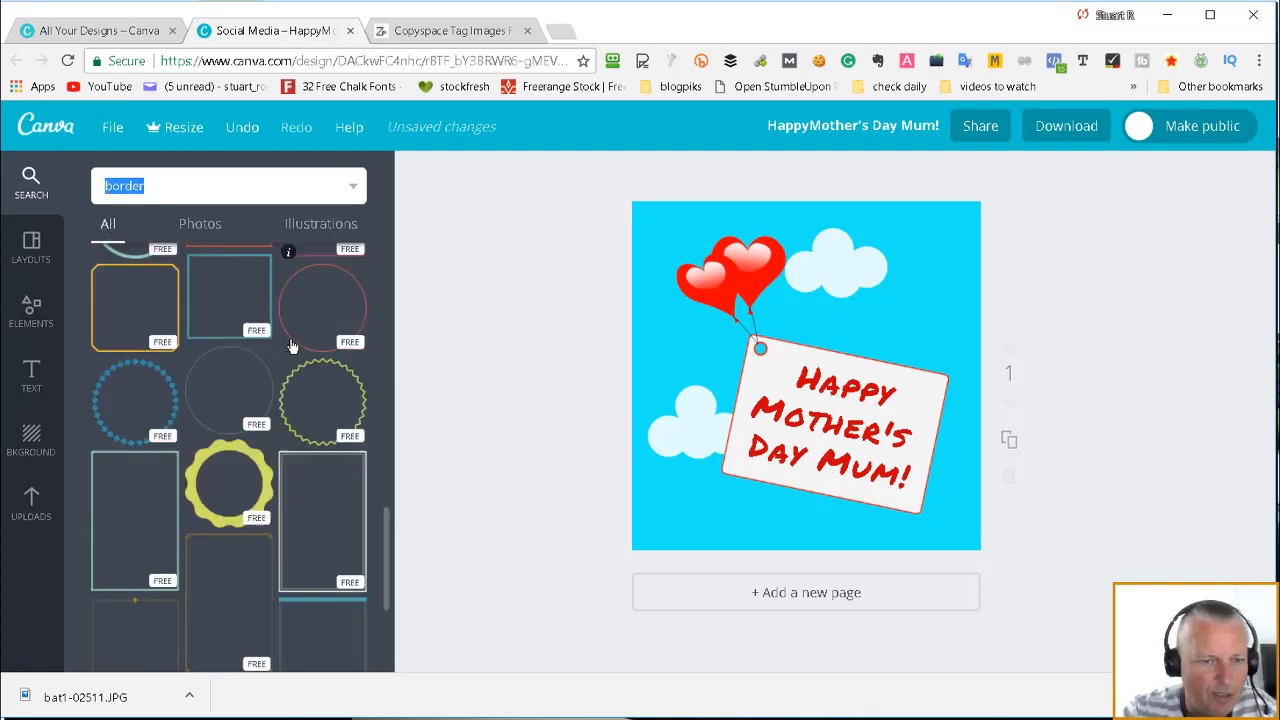
pyautogui.scroll(-1, 220, 400)
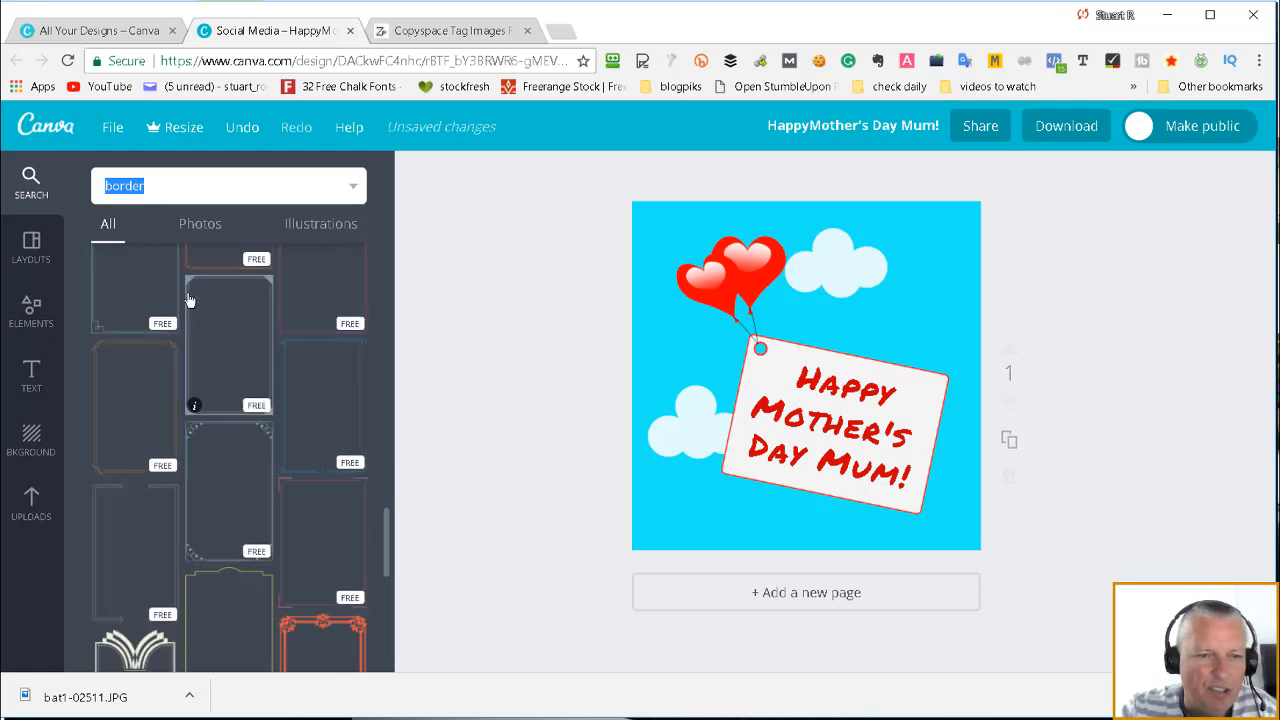
pyautogui.scroll(-3, 238, 375)
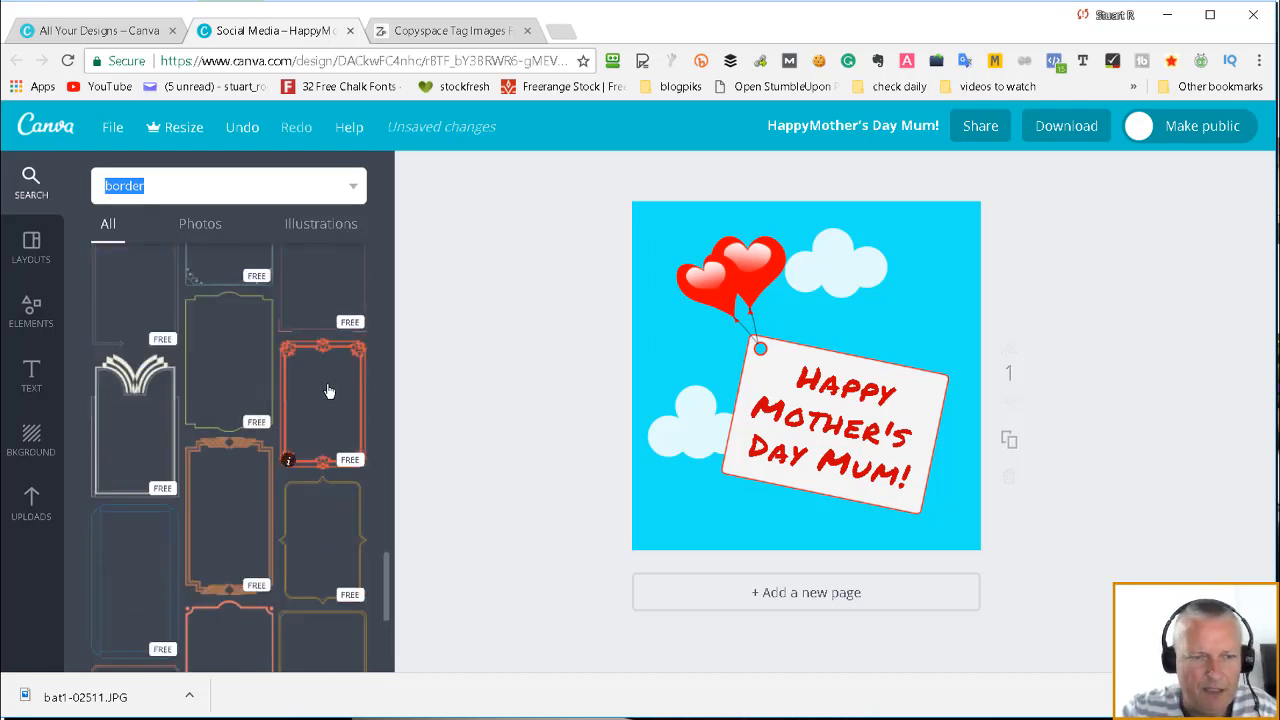
# Add the free orange-red floral border to the design and stretch it to match the edges of the square canvas
pyautogui.moveTo(306, 394); pyautogui.dragTo(750, 356)
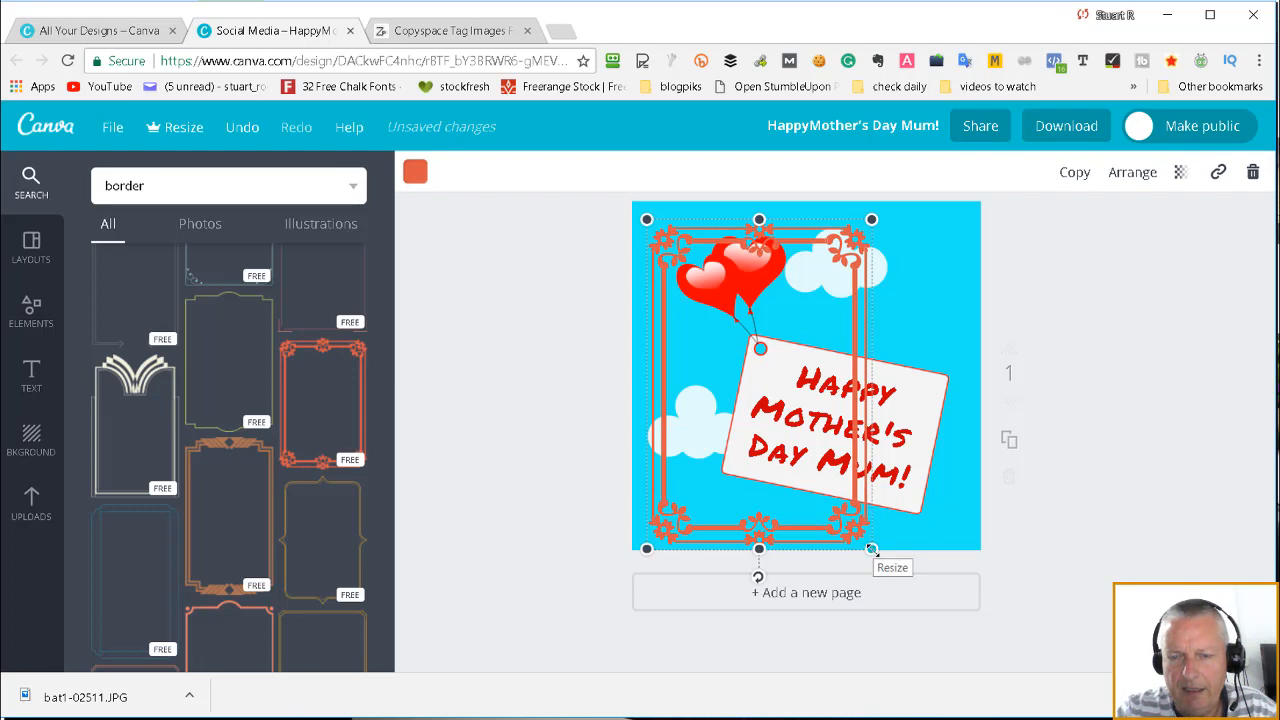
pyautogui.moveTo(874, 550); pyautogui.dragTo(908, 600)
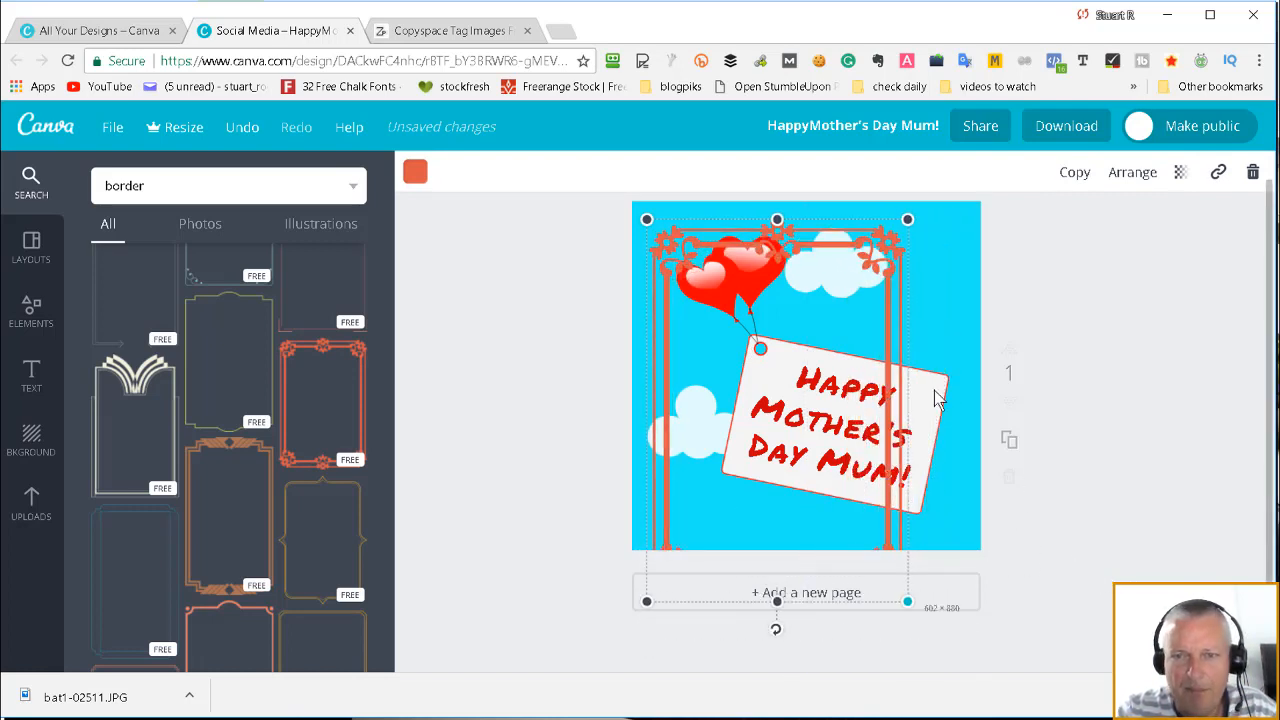
pyautogui.moveTo(785, 305); pyautogui.dragTo(774, 289)
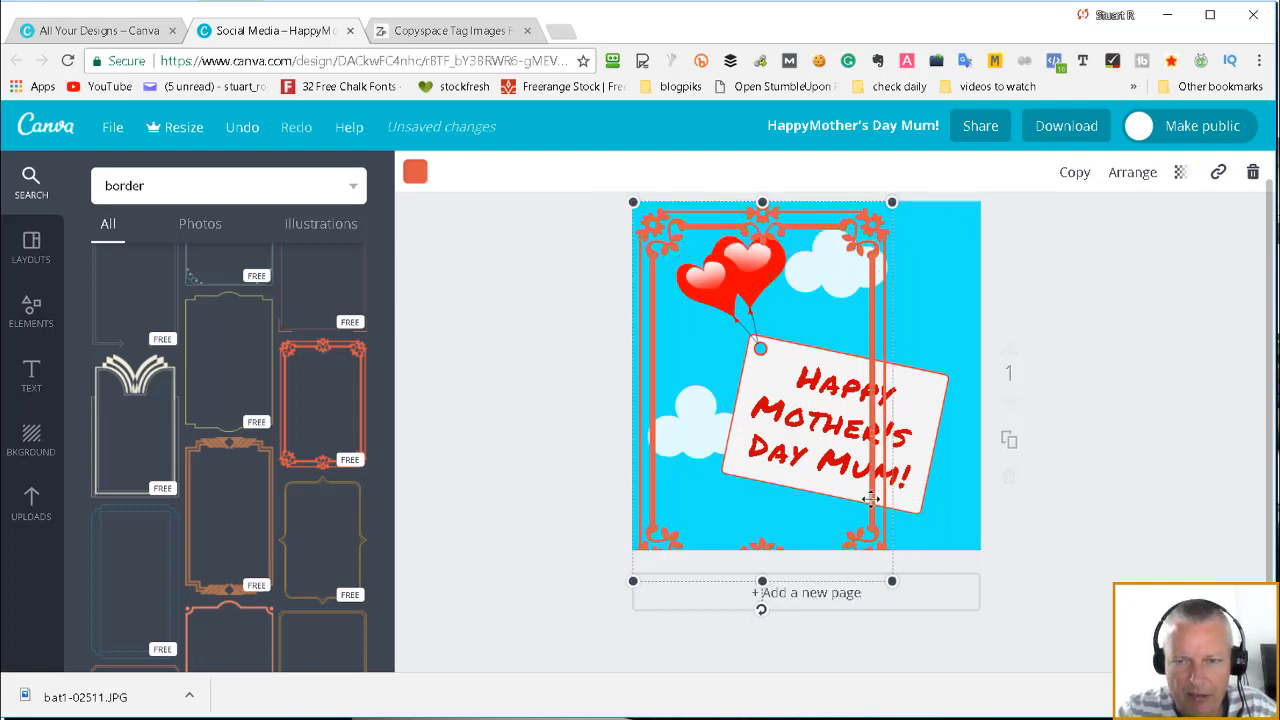
pyautogui.moveTo(893, 582); pyautogui.dragTo(1031, 596)
pyautogui.moveTo(843, 518); pyautogui.dragTo(885, 546)
pyautogui.moveTo(751, 546); pyautogui.dragTo(757, 445)
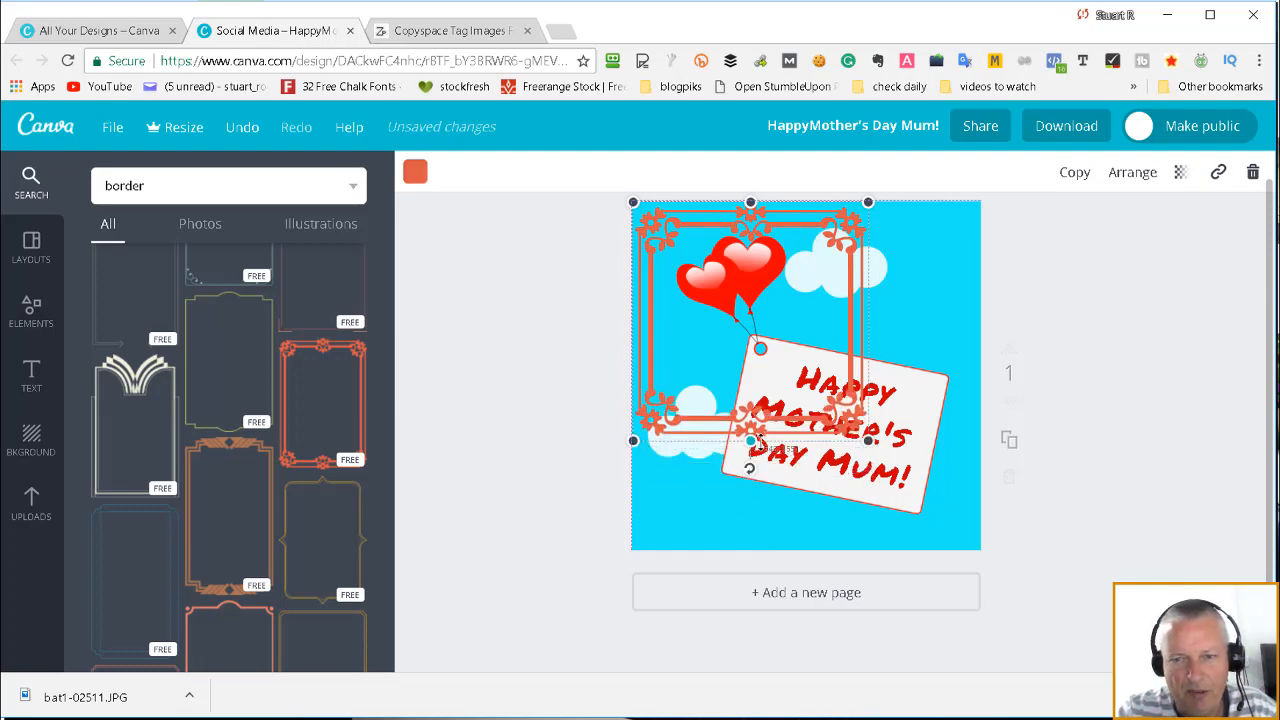
pyautogui.moveTo(868, 446); pyautogui.dragTo(980, 554)
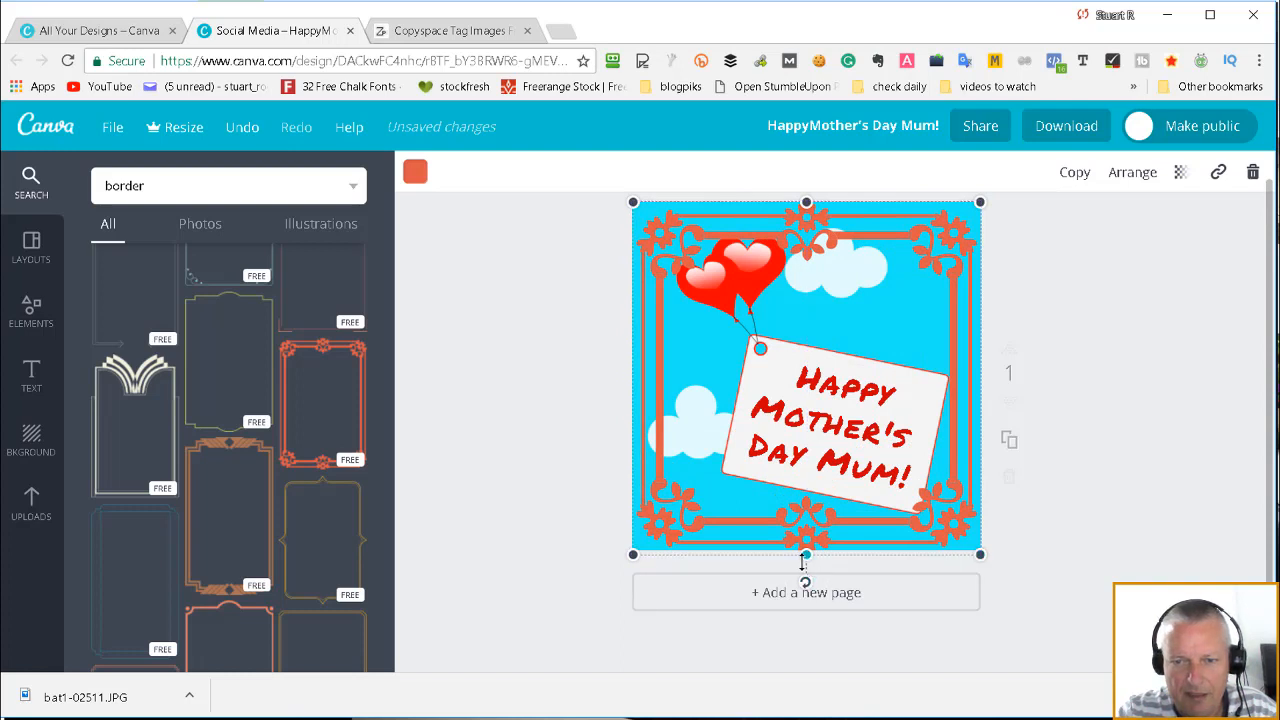
pyautogui.moveTo(806, 555); pyautogui.dragTo(806, 550)
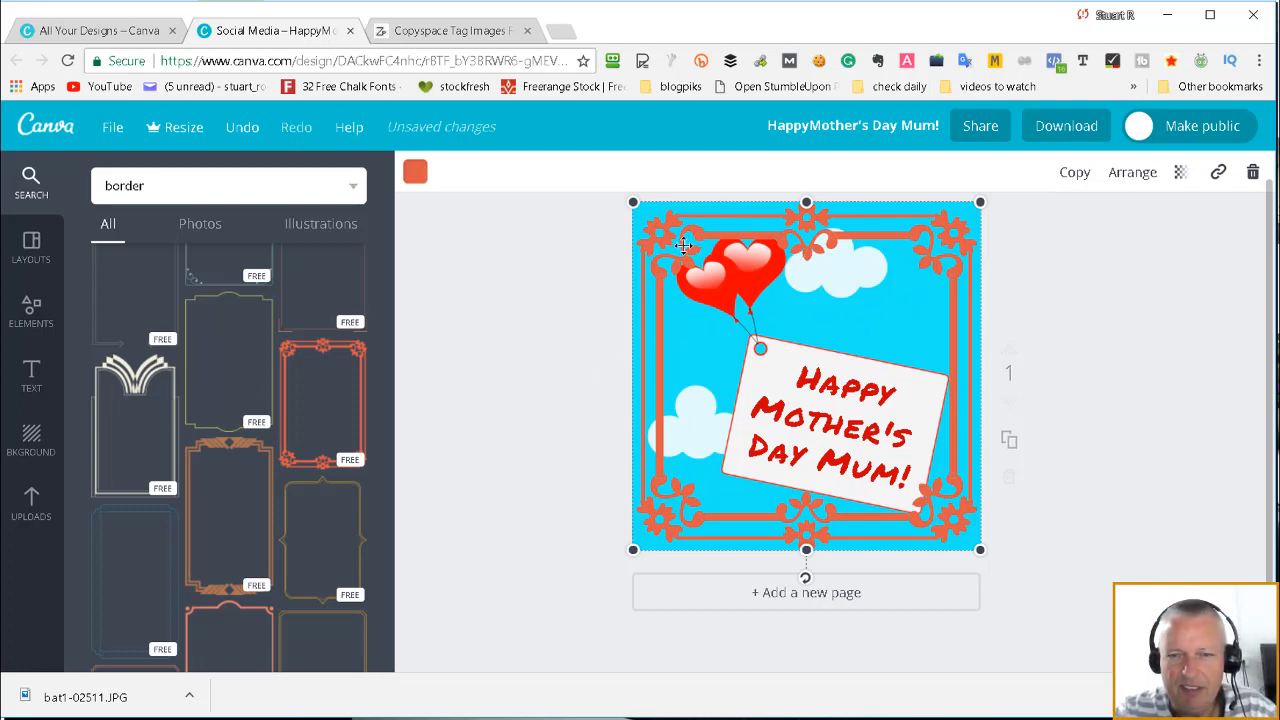
# Enlarge the floral border beyond the canvas edges so that it clears the heart balloons and the tag
pyautogui.click(1140, 174)
pyautogui.click(1090, 258)
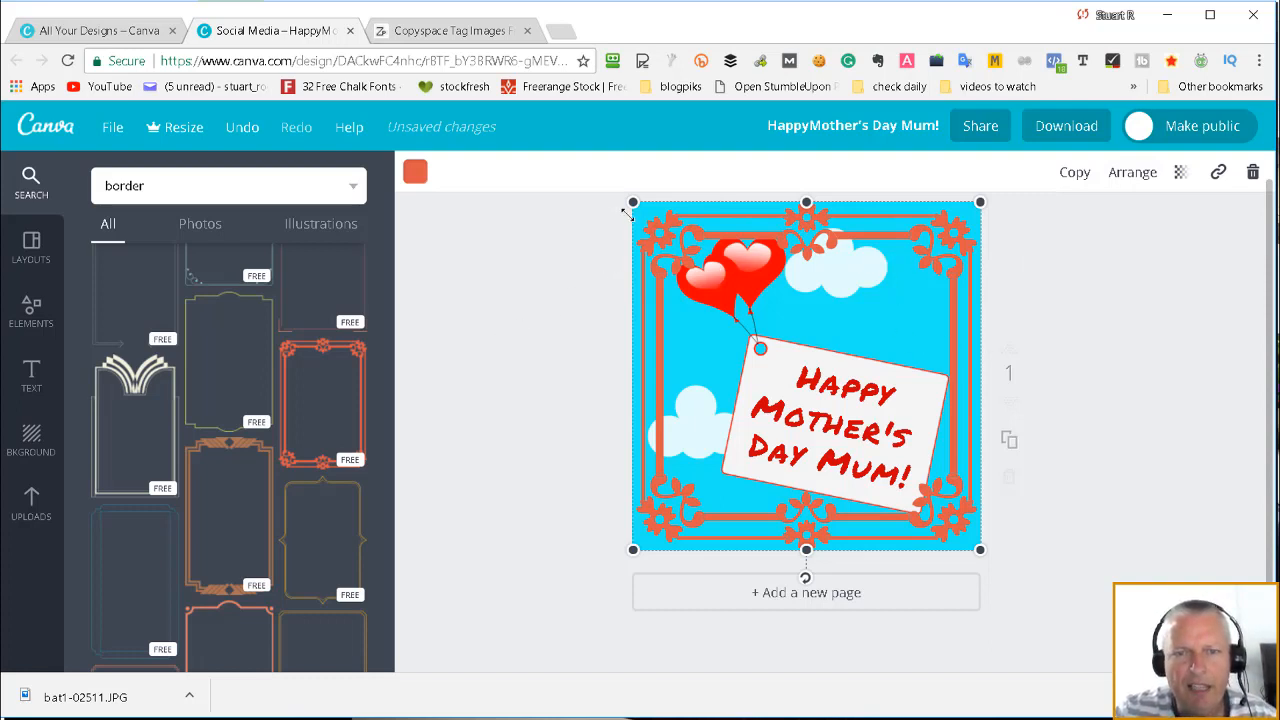
pyautogui.moveTo(633, 202); pyautogui.dragTo(605, 194)
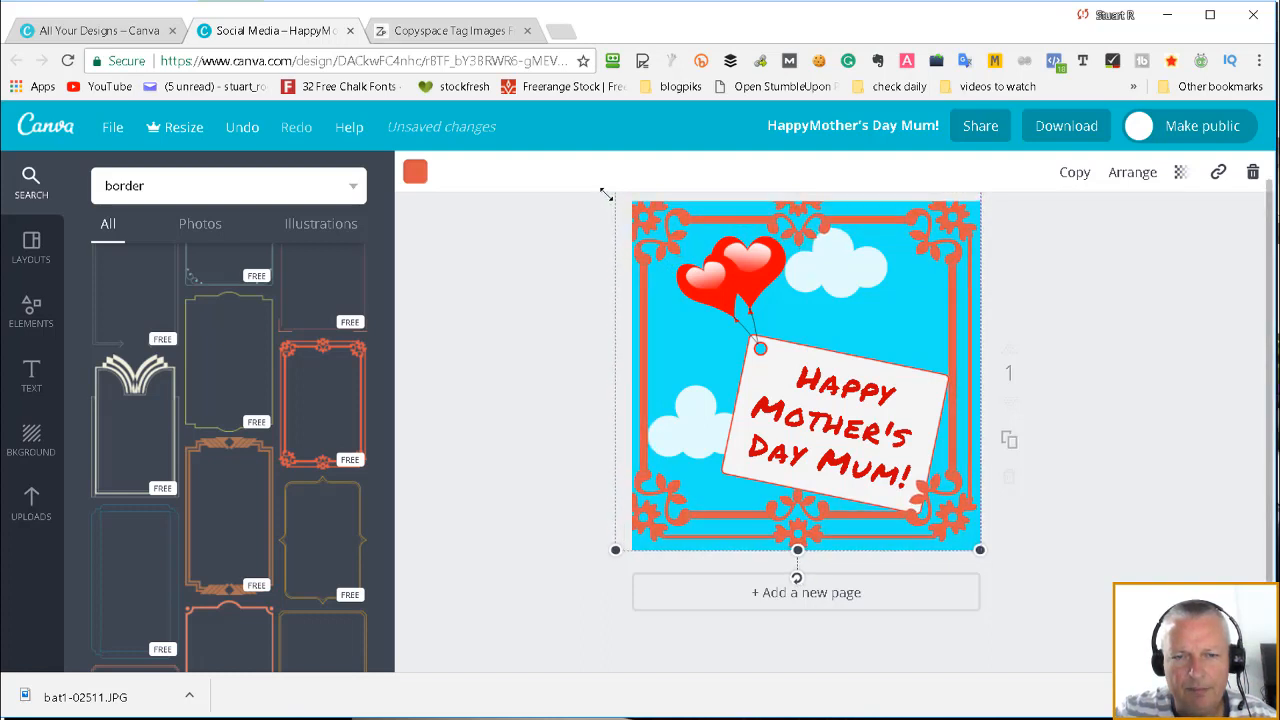
pyautogui.moveTo(980, 549); pyautogui.dragTo(1017, 587)
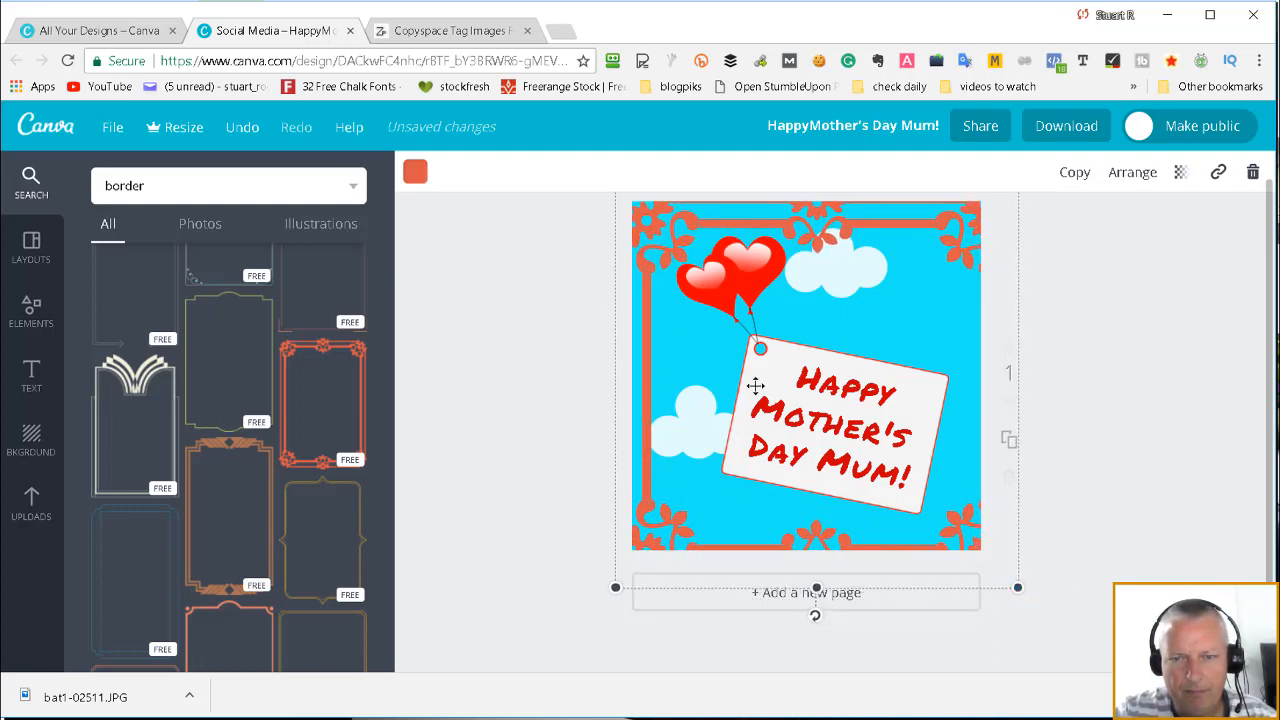
# Select the oversized floral border and delete it from the design
pyautogui.press('Escape')
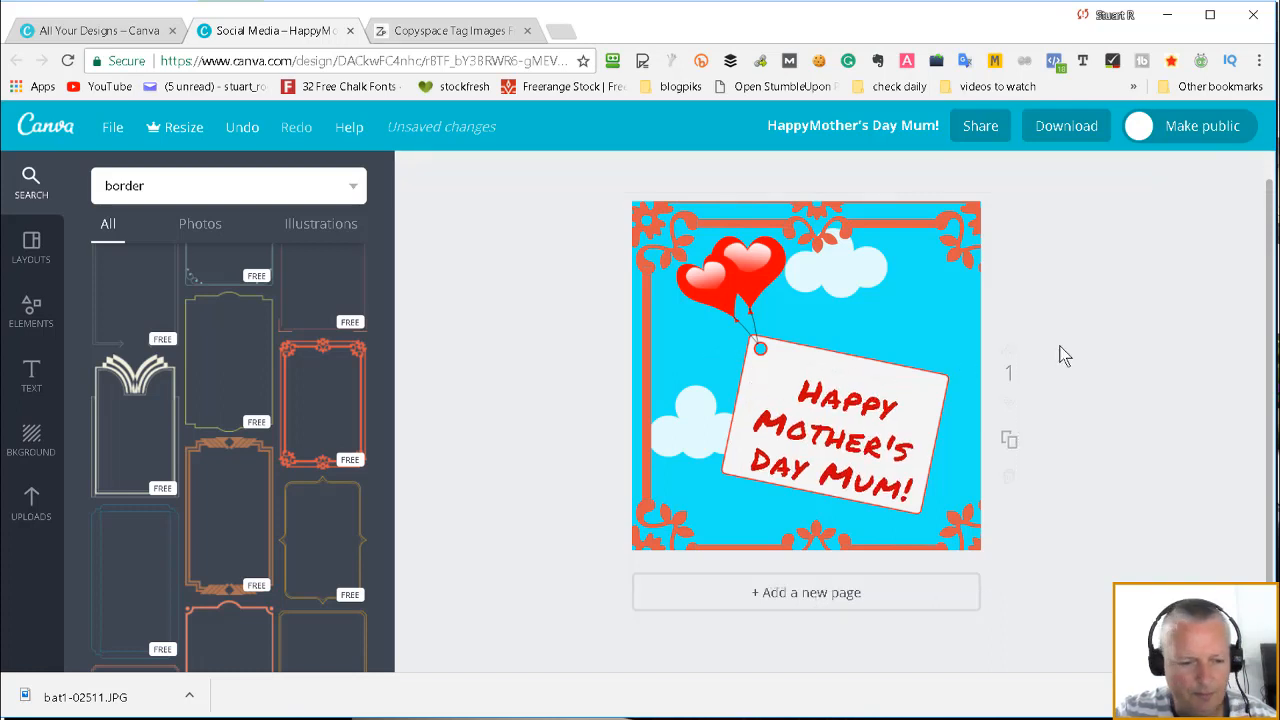
pyautogui.click(614, 232)
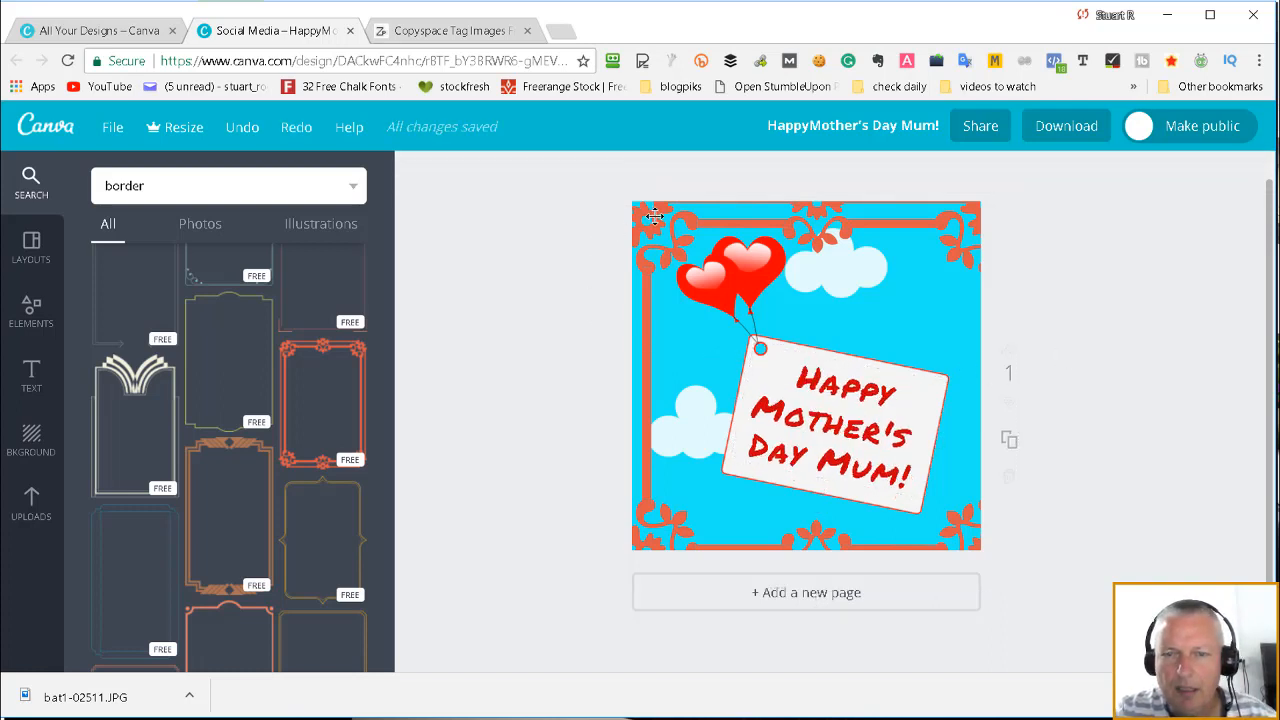
pyautogui.click(655, 528)
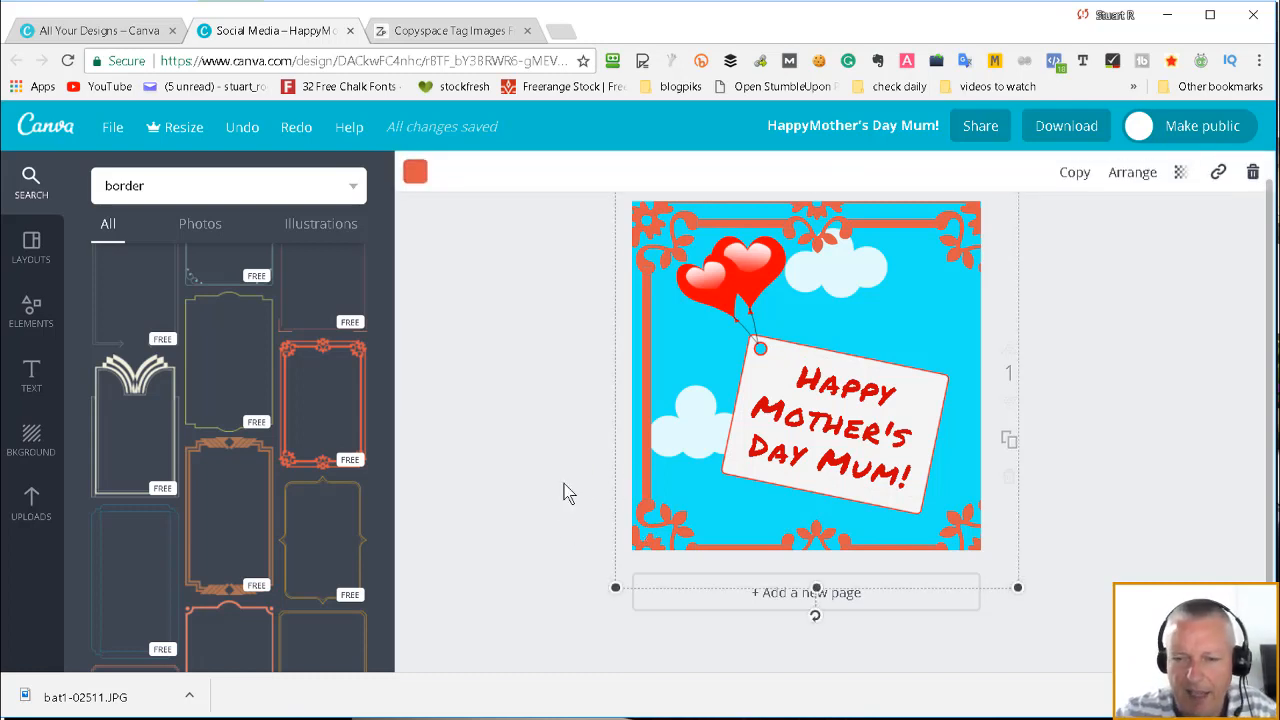
pyautogui.press('Delete')
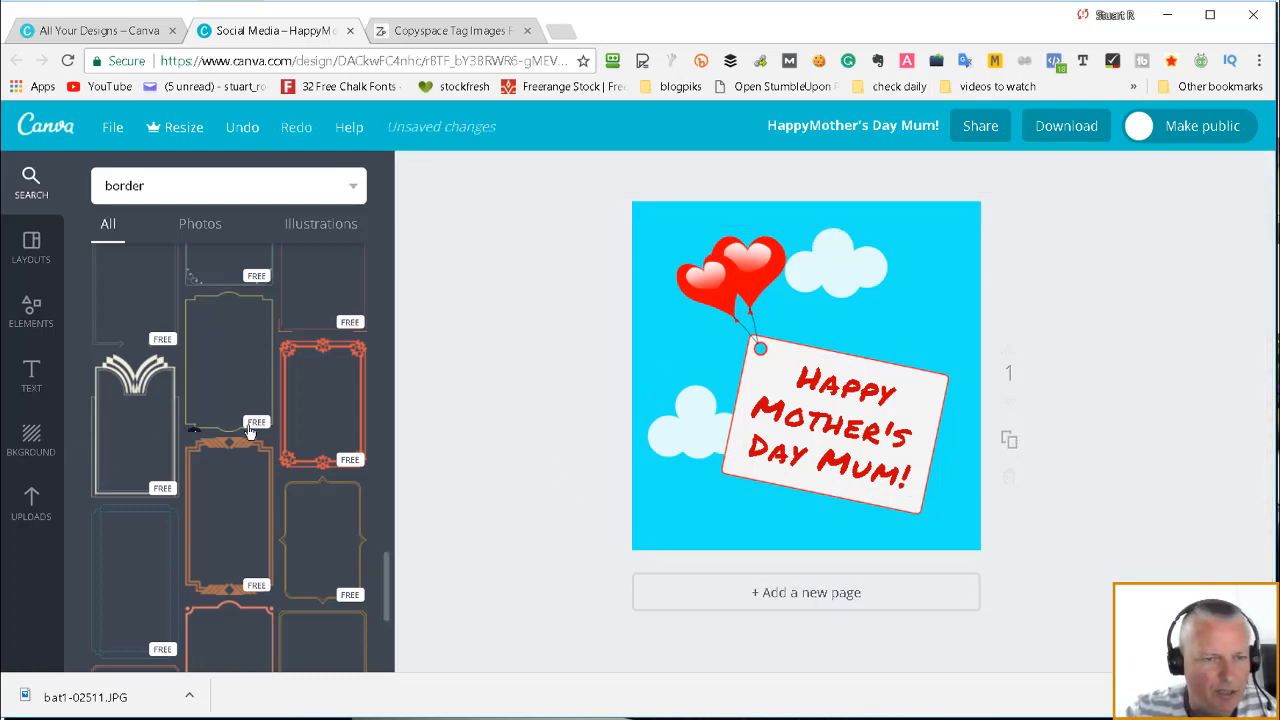
# Add the free thin border with small square corner ornaments to the design and recolour it red to match the greeting
pyautogui.scroll(2, 266, 402)
pyautogui.scroll(2, 266, 402)
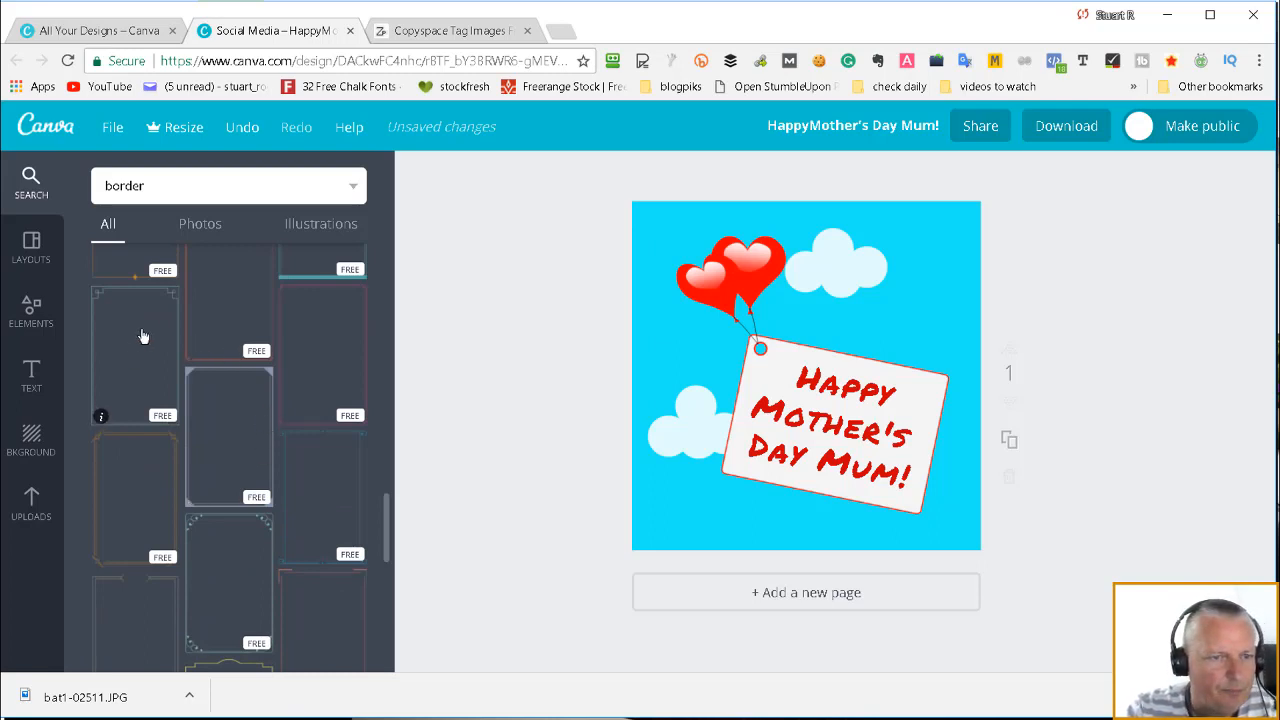
pyautogui.moveTo(125, 333); pyautogui.dragTo(745, 318)
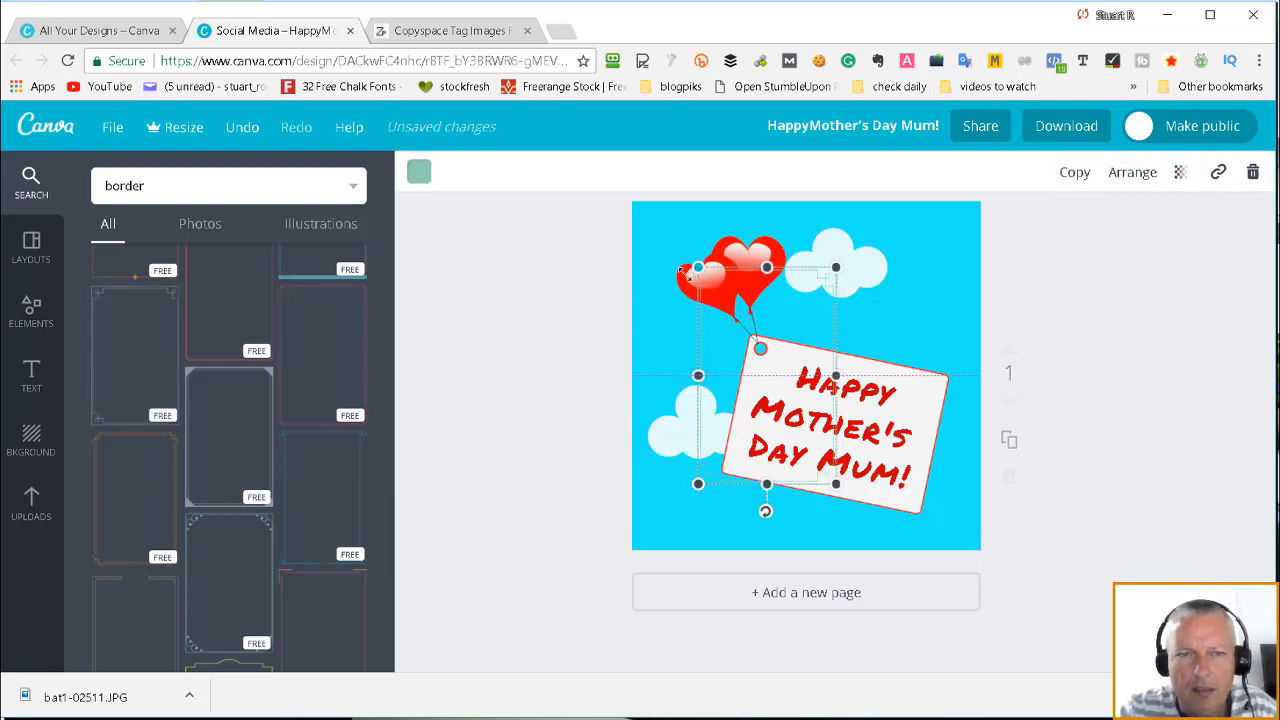
pyautogui.click(420, 172)
pyautogui.click(428, 263)
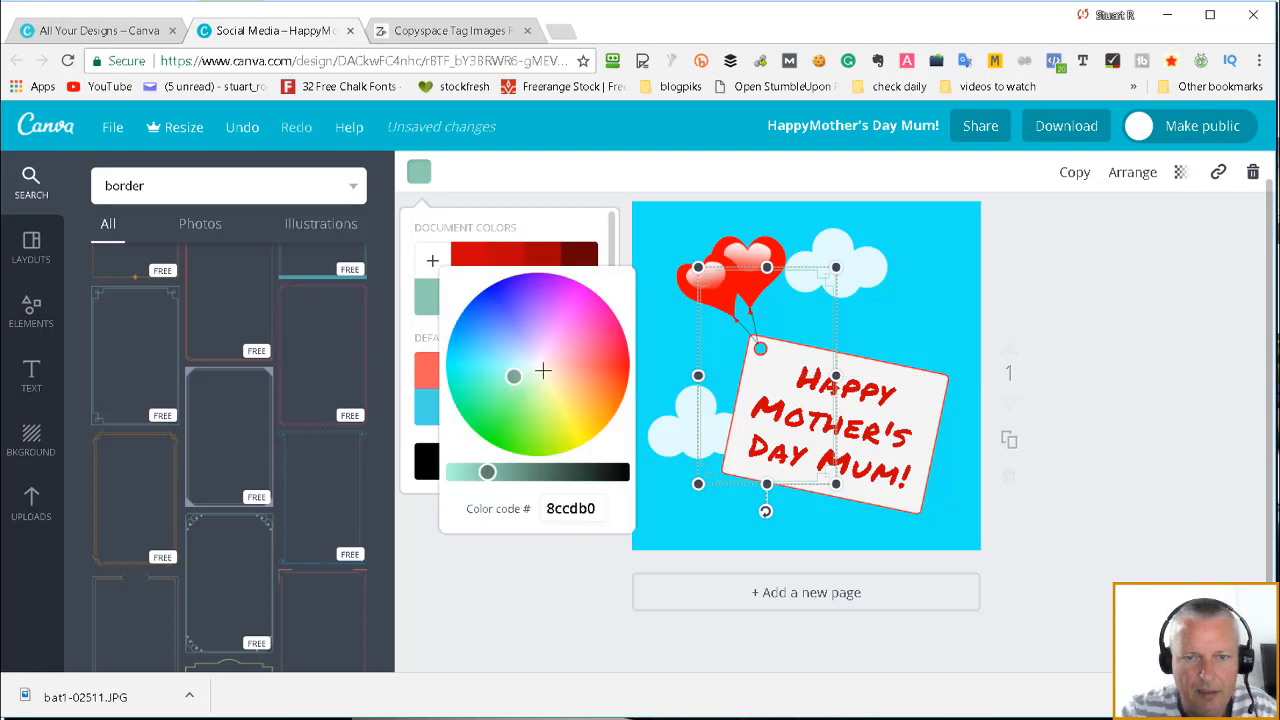
pyautogui.moveTo(540, 369); pyautogui.dragTo(638, 363)
pyautogui.click(532, 479)
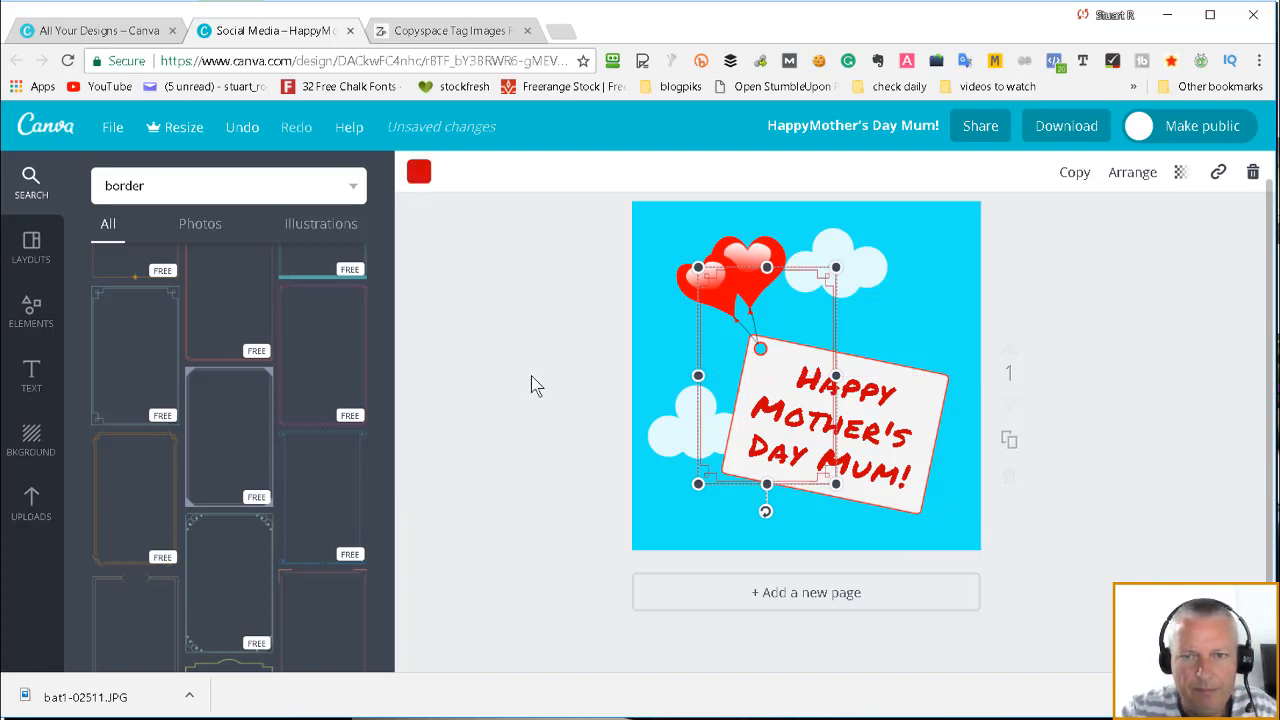
# Stretch and reposition the red border so that it fits all four edges of the square canvas
pyautogui.moveTo(699, 268); pyautogui.dragTo(563, 220)
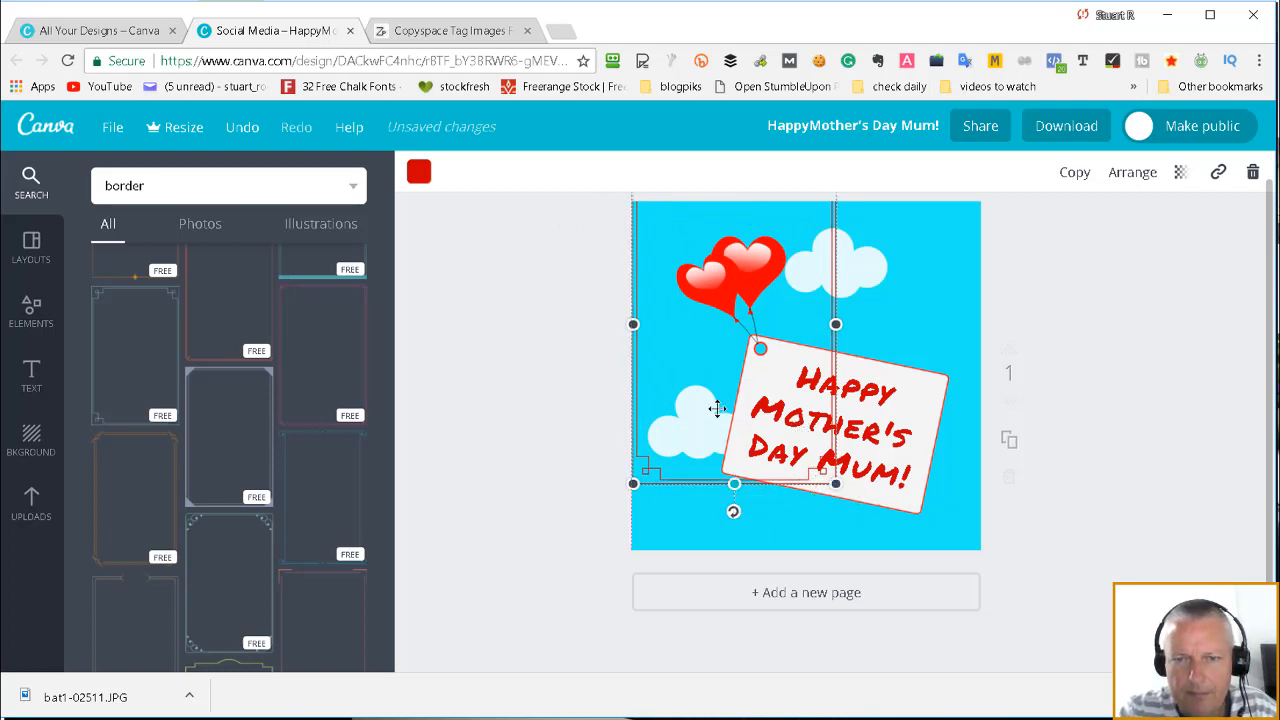
pyautogui.moveTo(730, 484); pyautogui.dragTo(720, 324)
pyautogui.moveTo(836, 328); pyautogui.dragTo(997, 456)
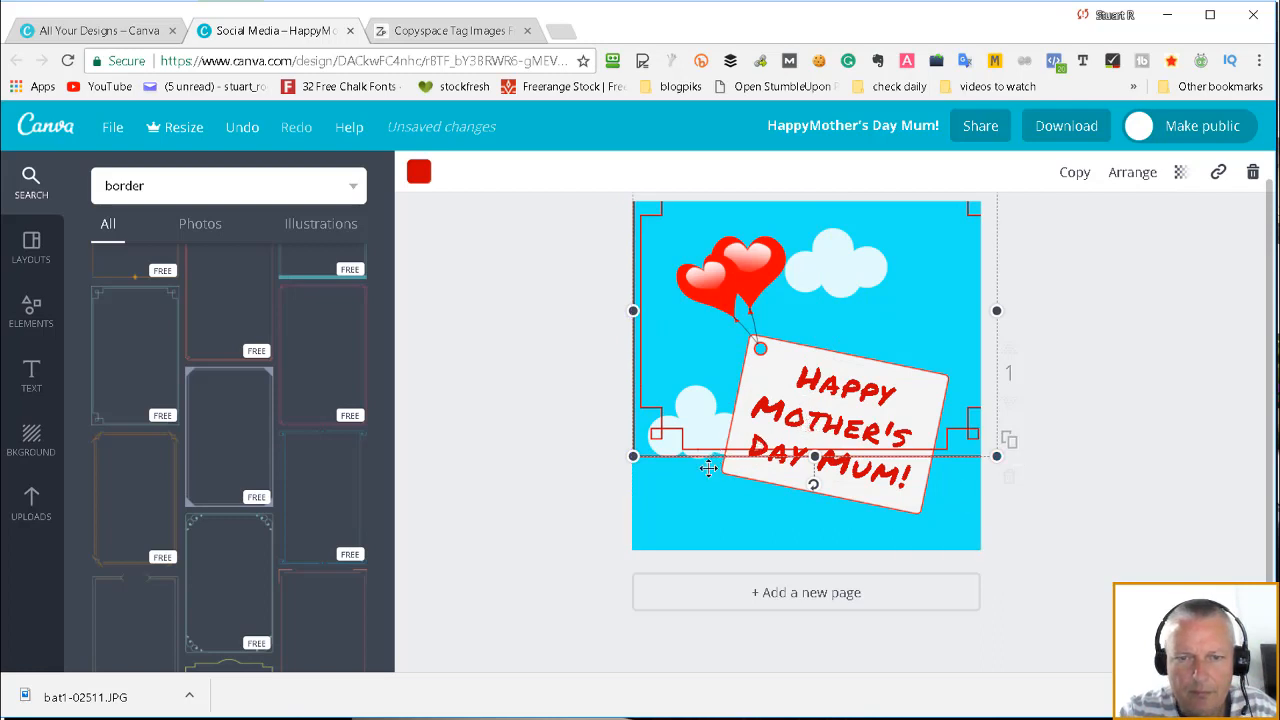
pyautogui.moveTo(725, 441); pyautogui.dragTo(728, 478)
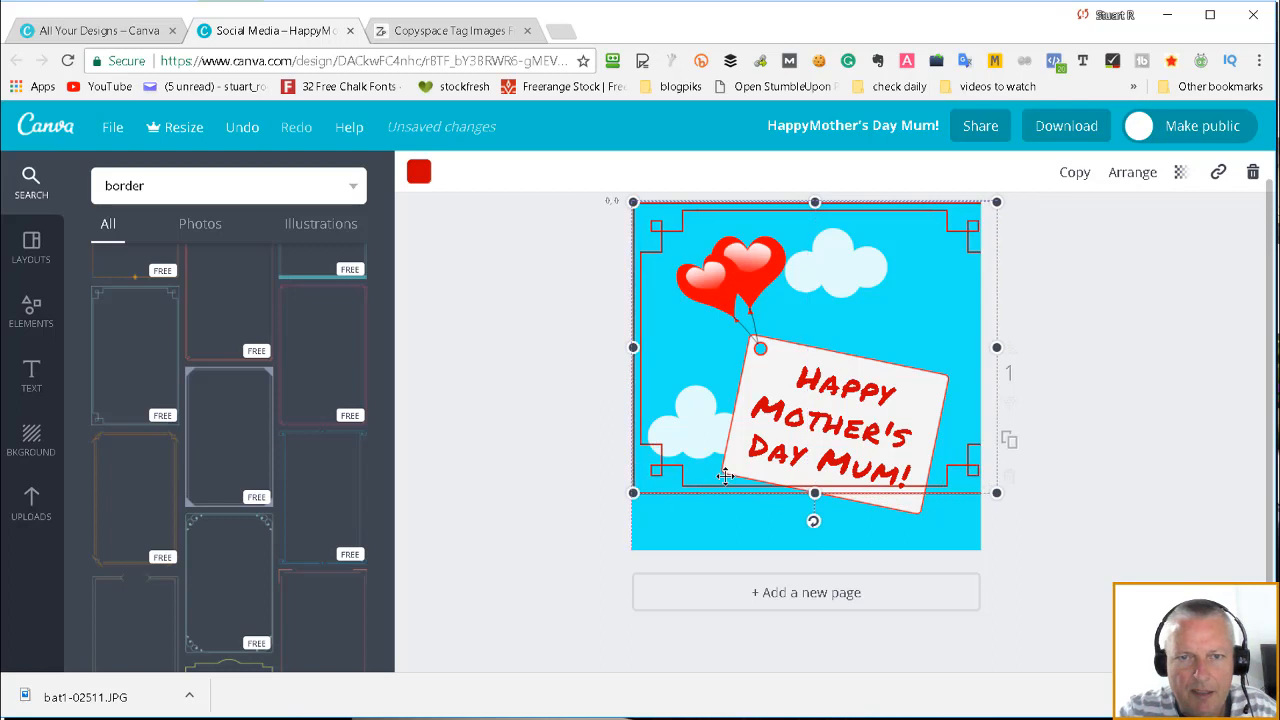
pyautogui.moveTo(991, 490); pyautogui.dragTo(975, 485)
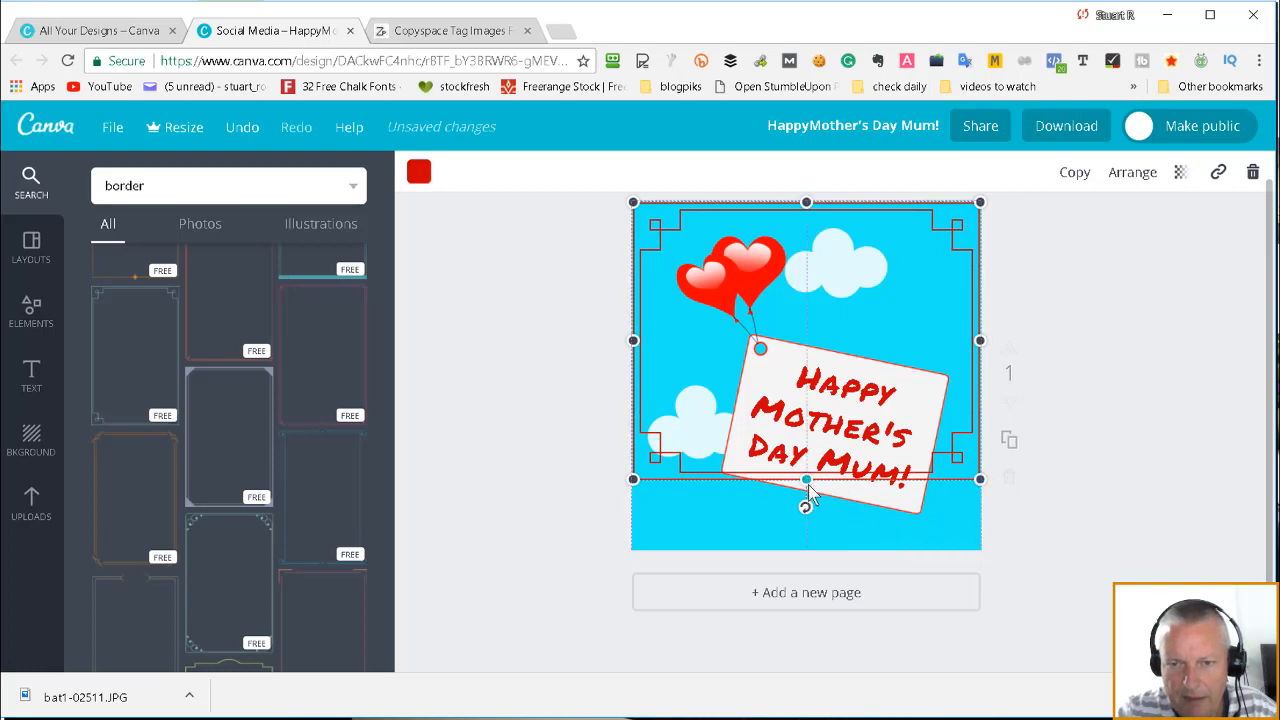
pyautogui.moveTo(808, 484); pyautogui.dragTo(820, 555)
pyautogui.click(1160, 360)
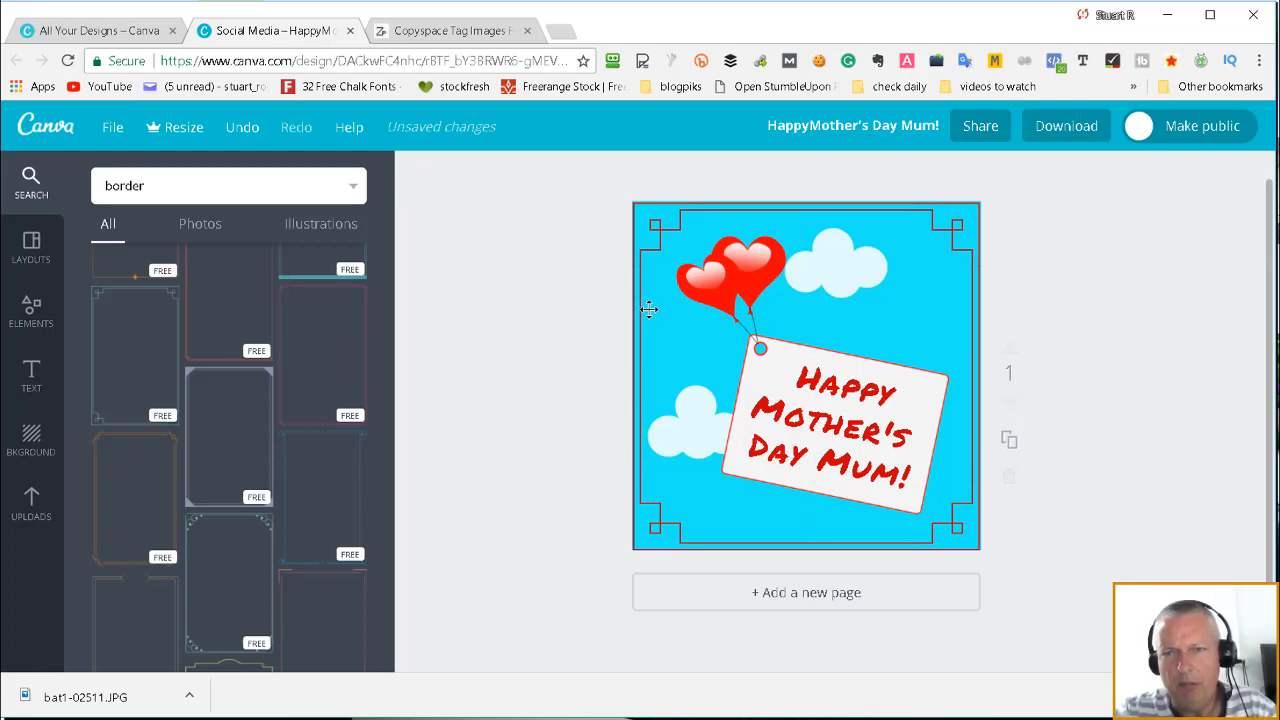
# Delete the red border to compare the design without it, and undo the deletion
pyautogui.click(655, 245)
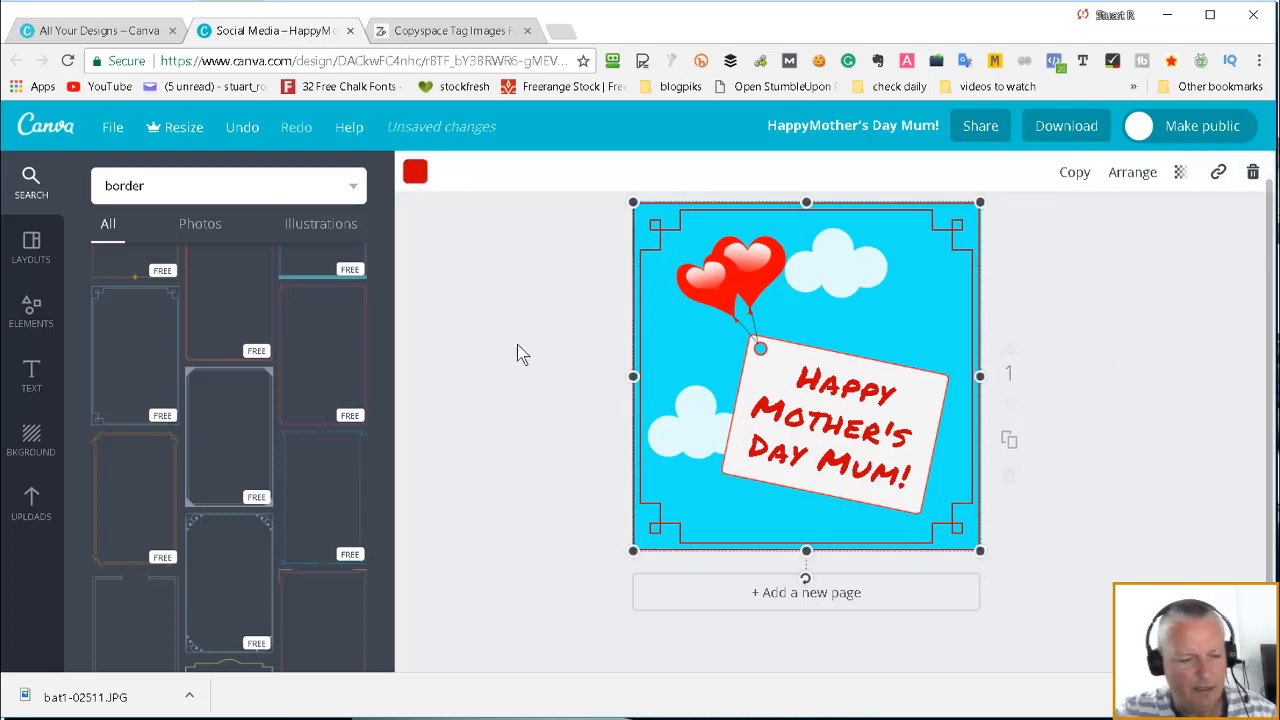
pyautogui.press('Delete')
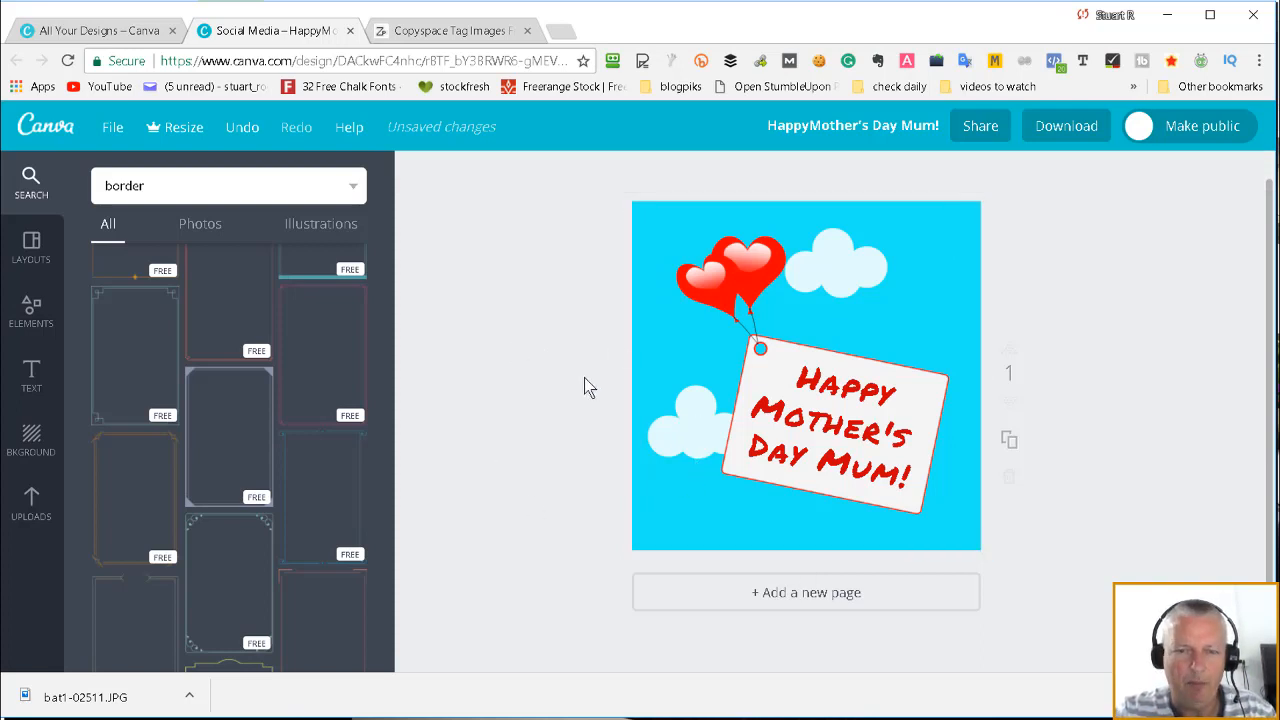
pyautogui.hotkey('ctrl', 'z')
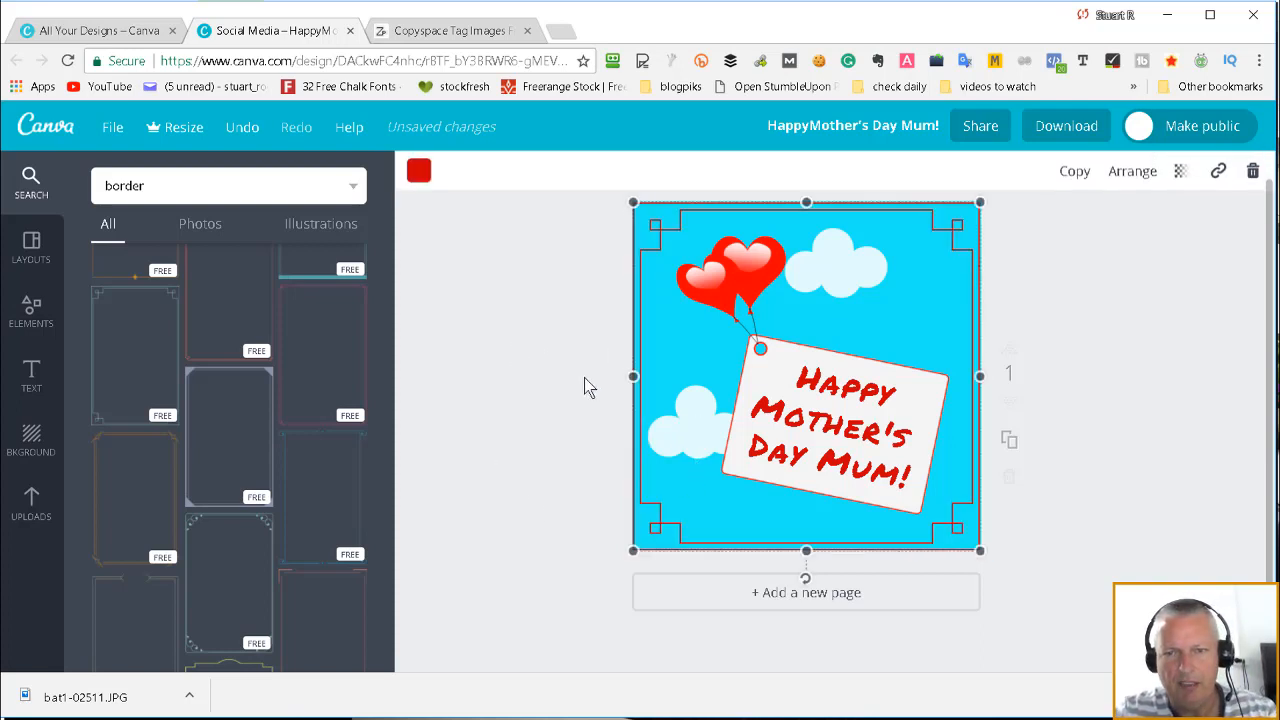
pyautogui.click(521, 389)
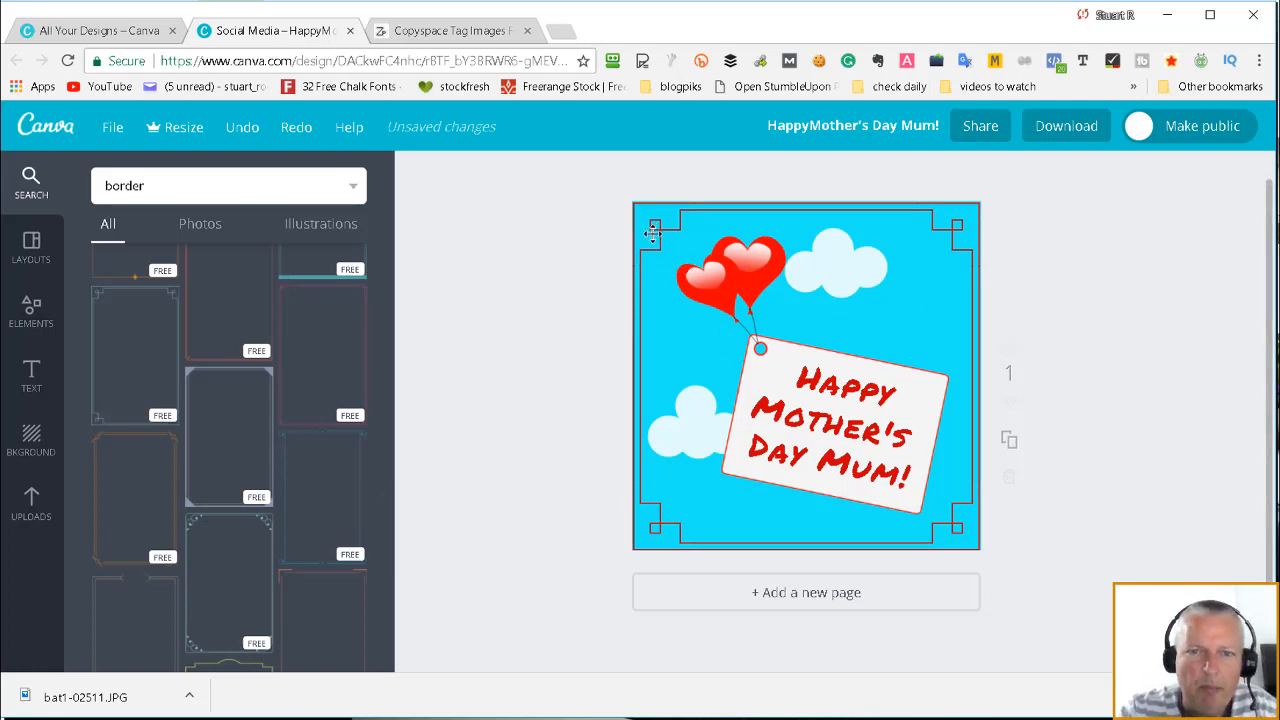
pyautogui.scroll(-1, 160, 400)
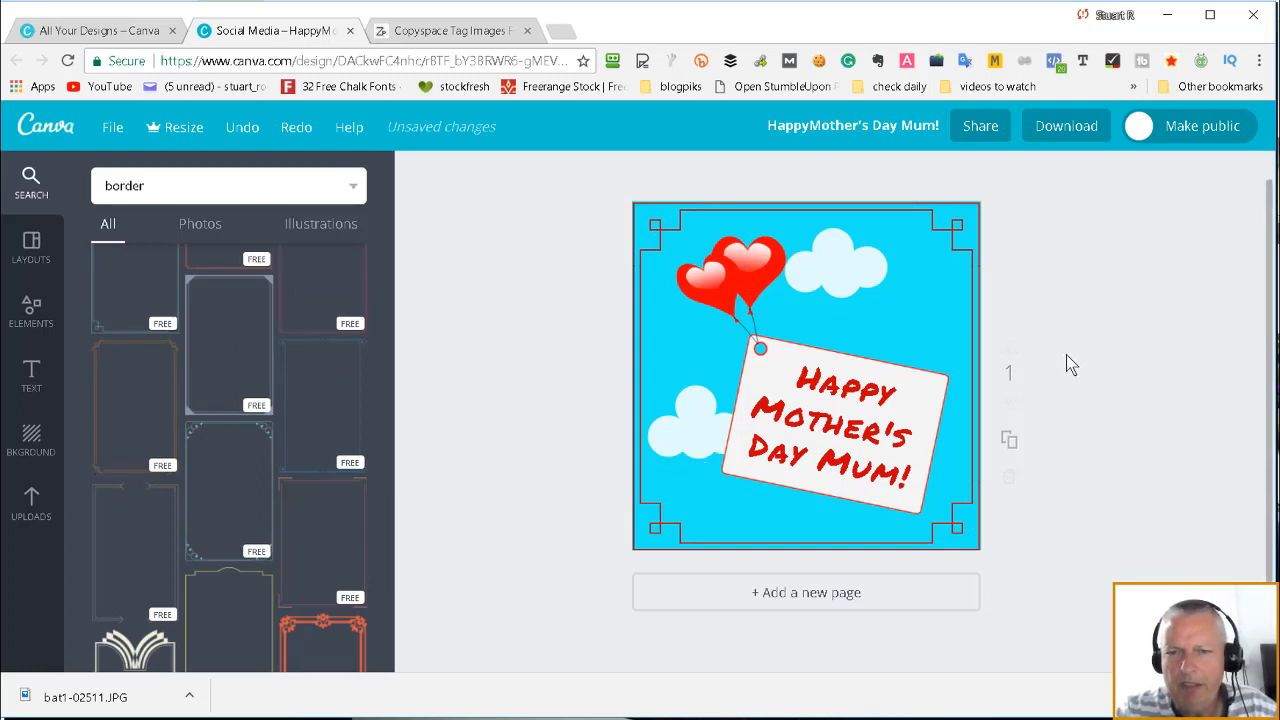
pyautogui.scroll(1, 1066, 355)
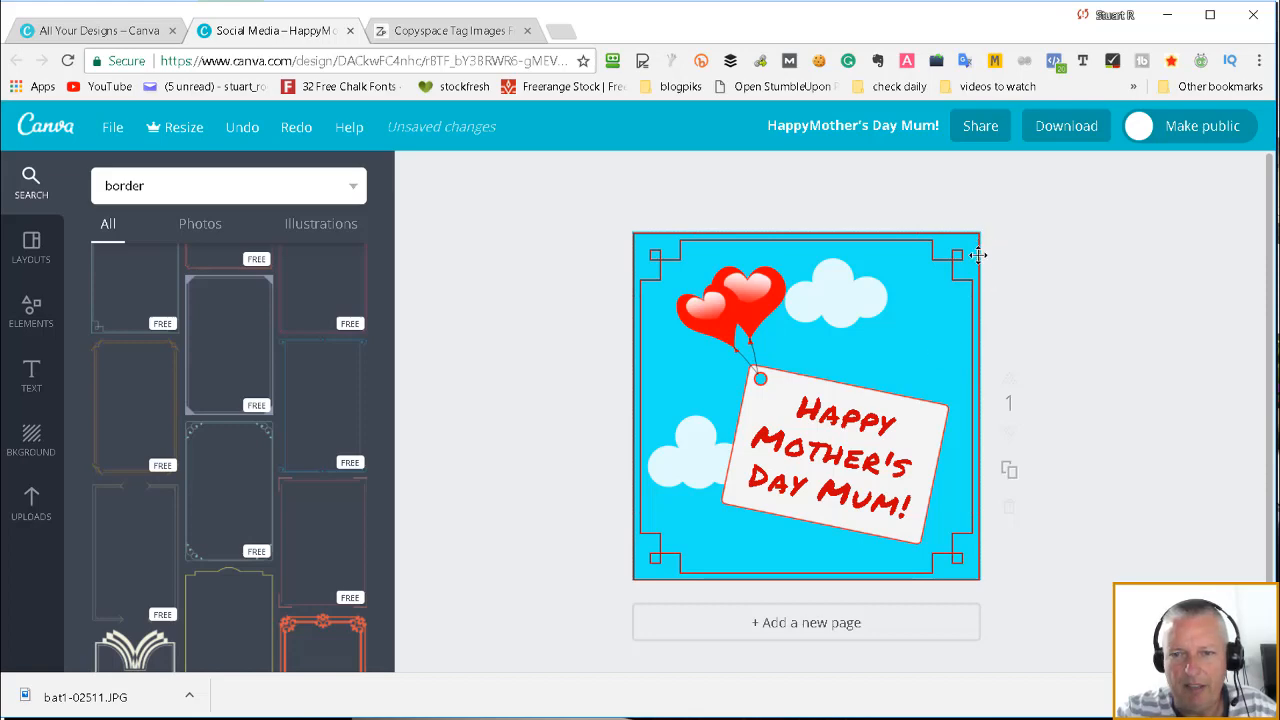
pyautogui.scroll(-1, 1109, 330)
pyautogui.scroll(1, 1112, 333)
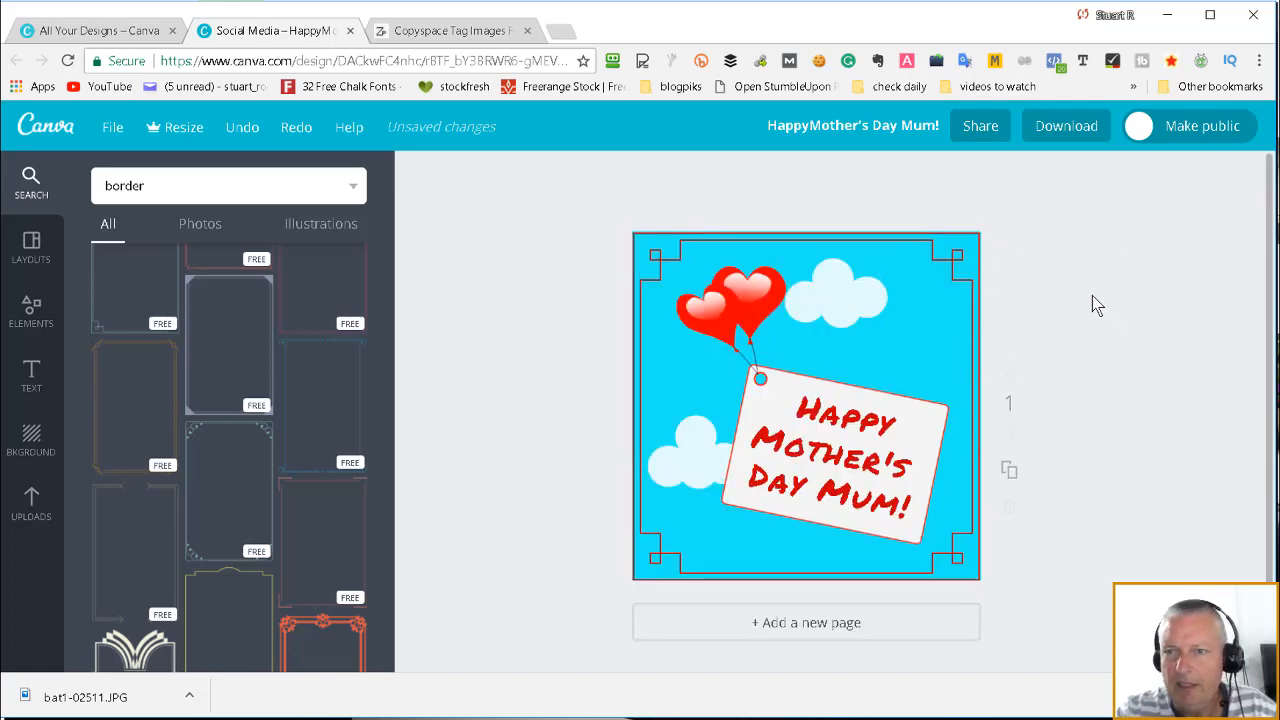
# Download the finished Mother's Day design as a JPG file
pyautogui.click(1069, 140)
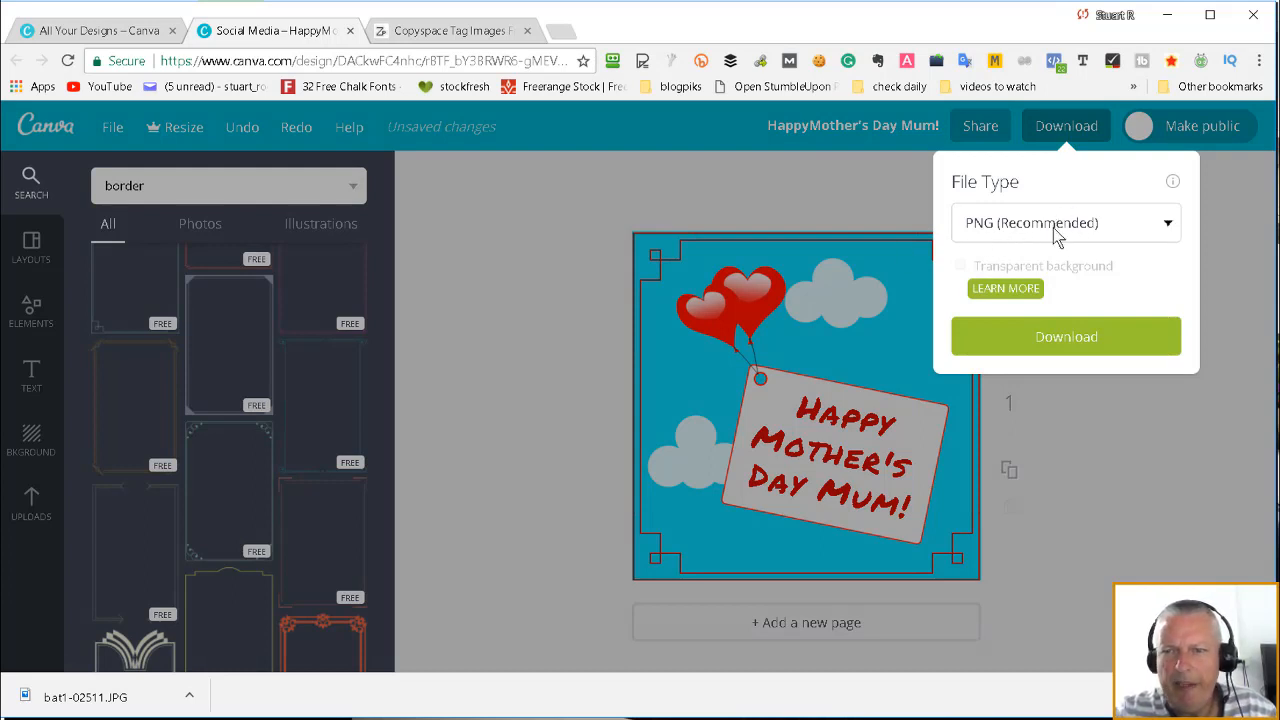
pyautogui.click(1098, 230)
pyautogui.click(986, 254)
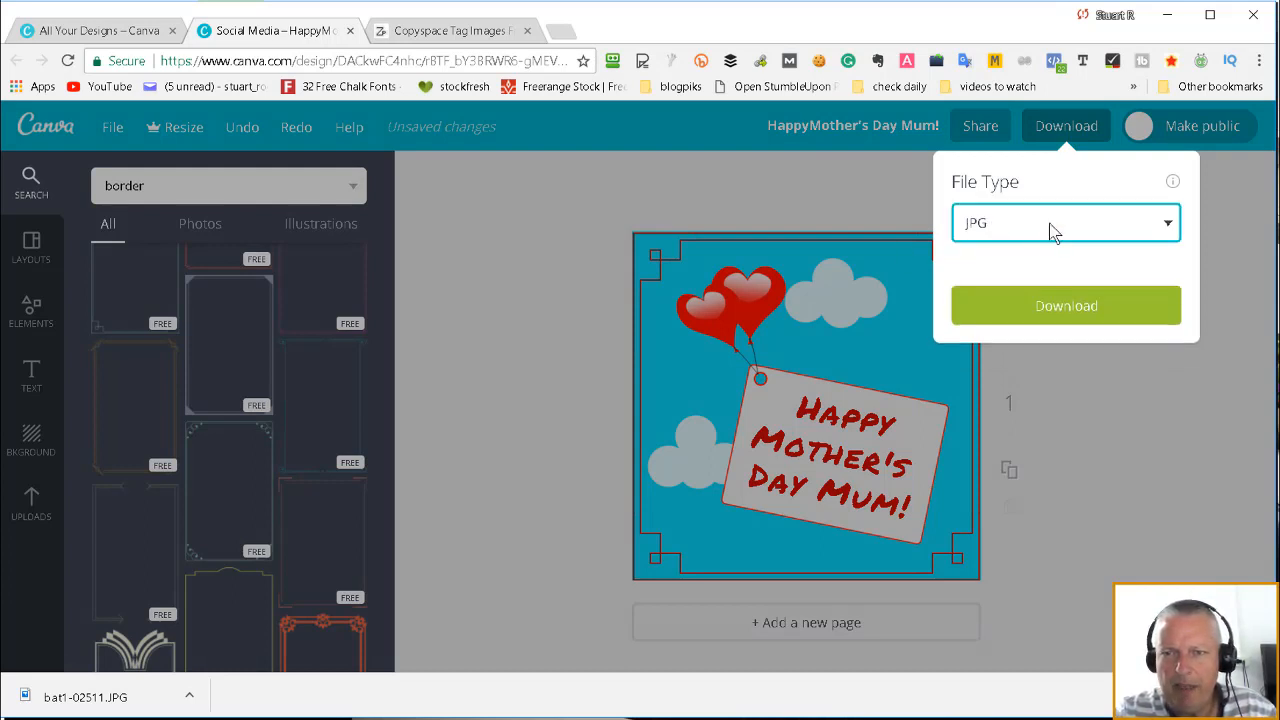
pyautogui.click(1069, 284)
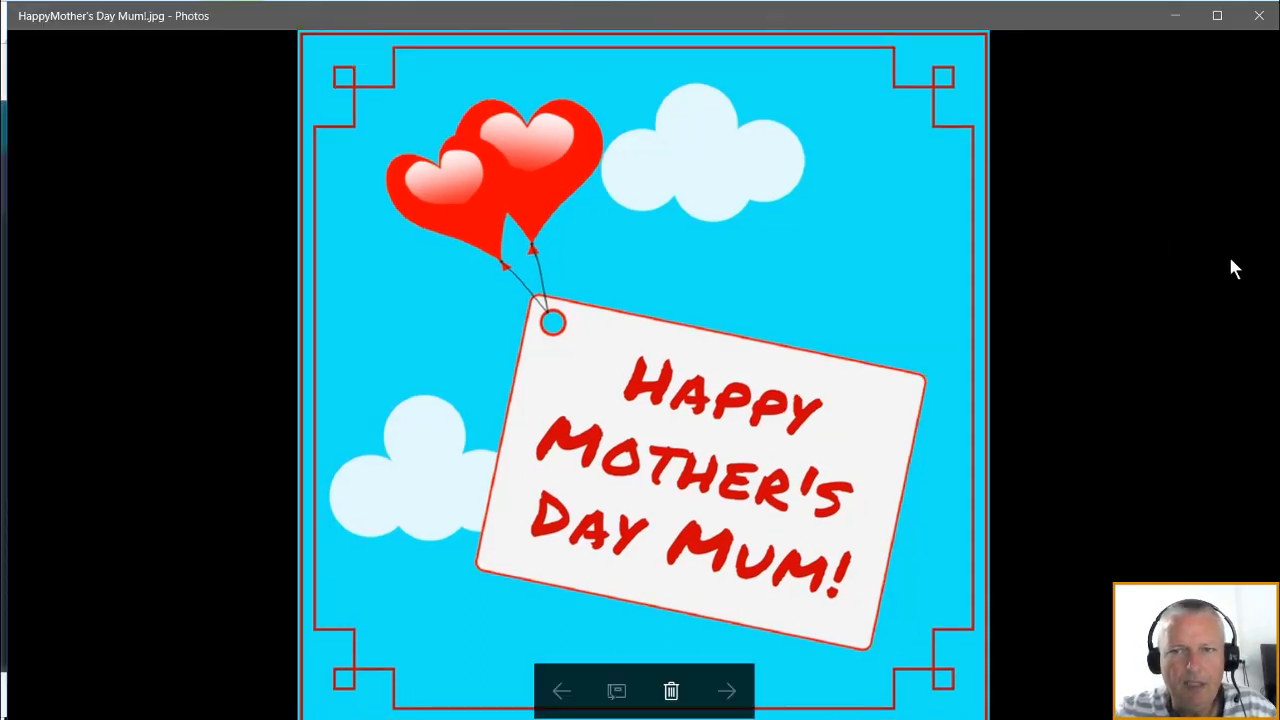
# Switch to the BlogPiks page of the copyspace tag image and view its header and download options
pyautogui.moveTo(1166, 271)
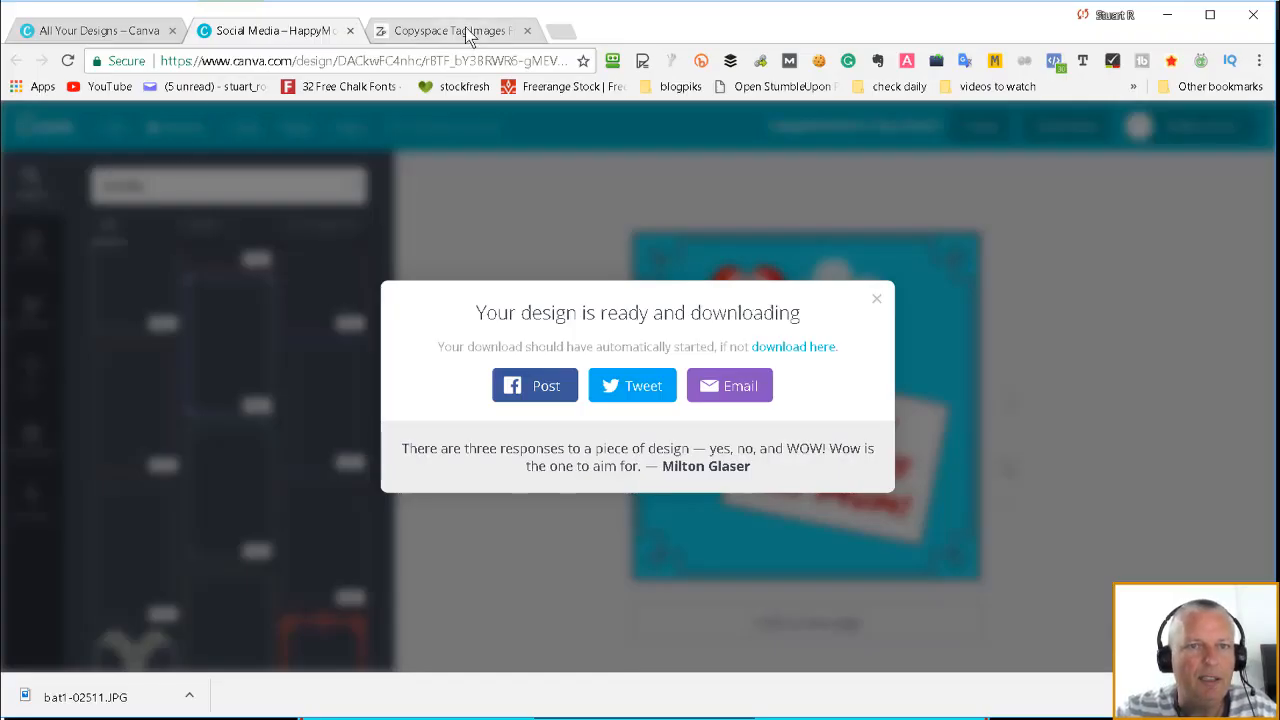
pyautogui.click(430, 35)
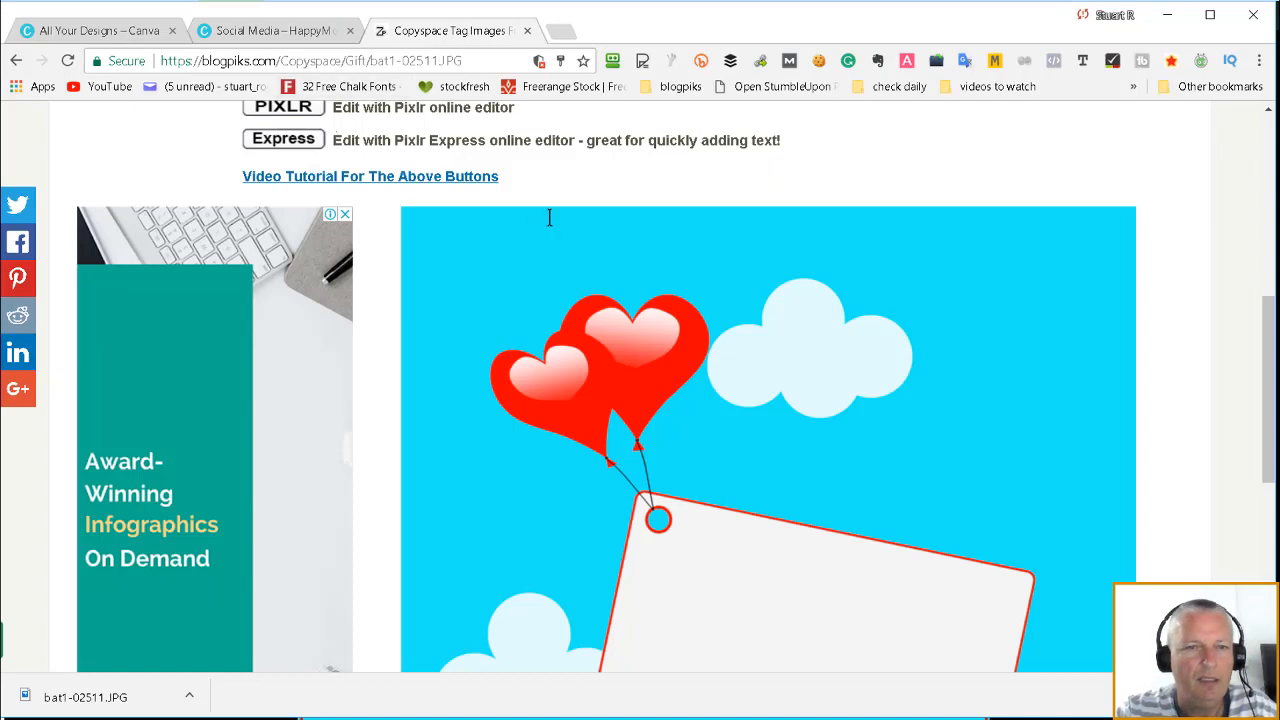
pyautogui.scroll(5, 551, 216)
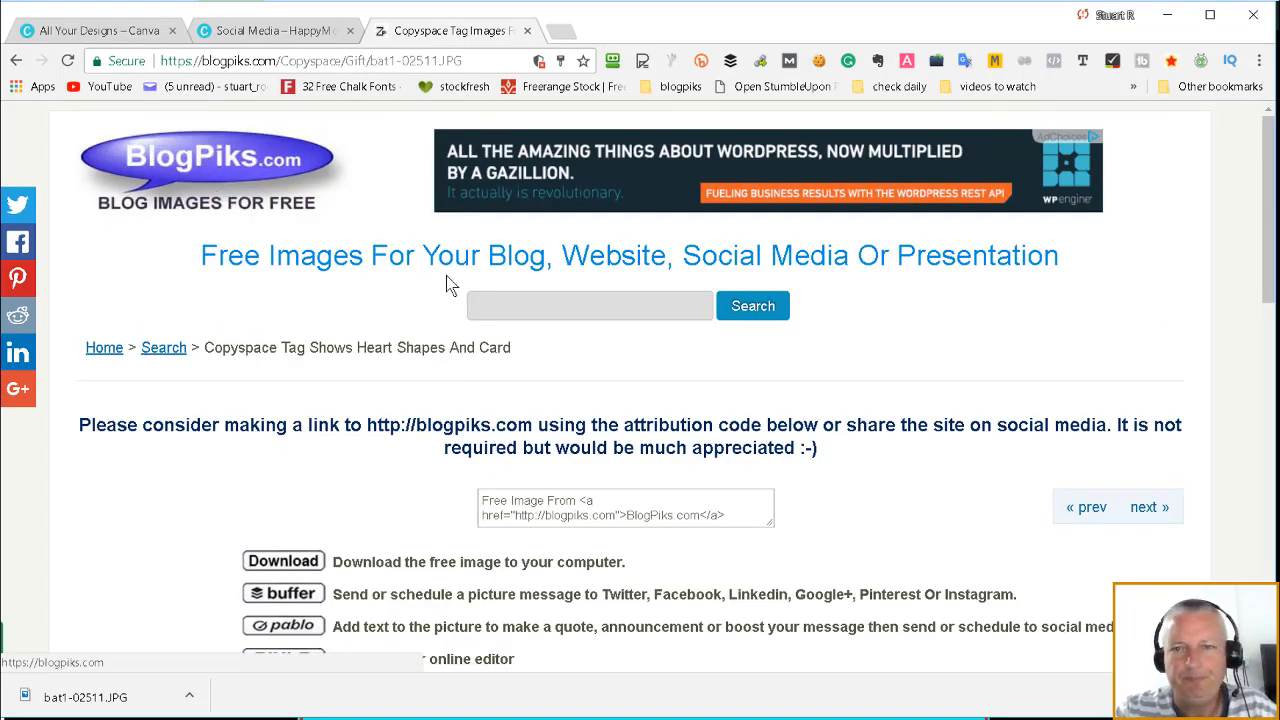